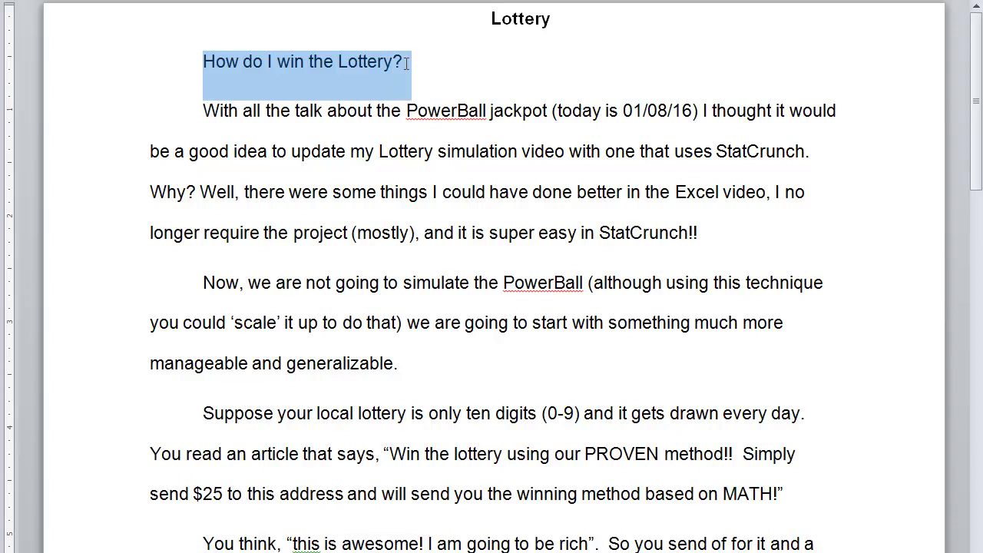
- Read the opening question and first paragraph on why the Lottery simulation is being updated with StatCrunch
{"action": "left_click", "coordinate": [311, 100]}
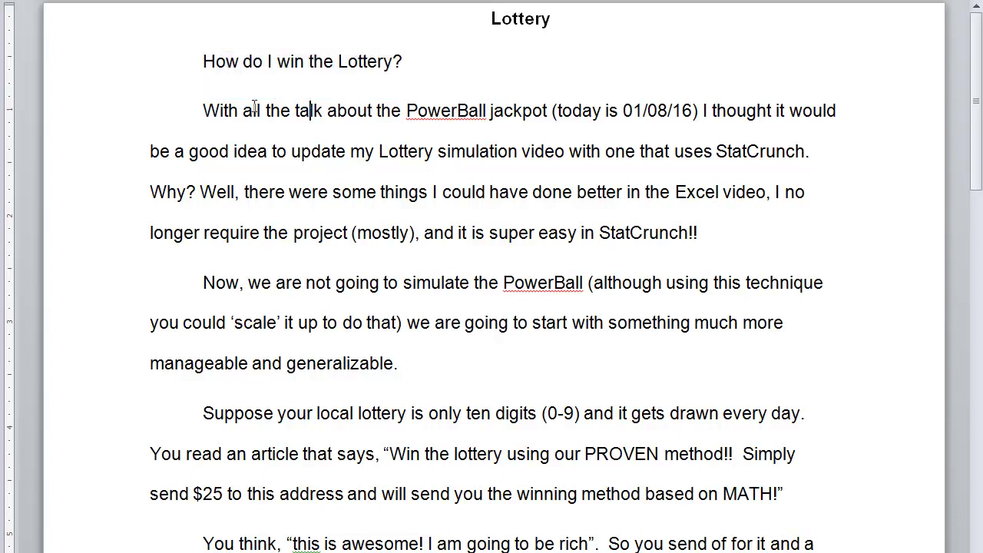
{"action": "left_click", "coordinate": [206, 110]}
{"action": "left_click_drag", "start_coordinate": [214, 110], "coordinate": [693, 107]}
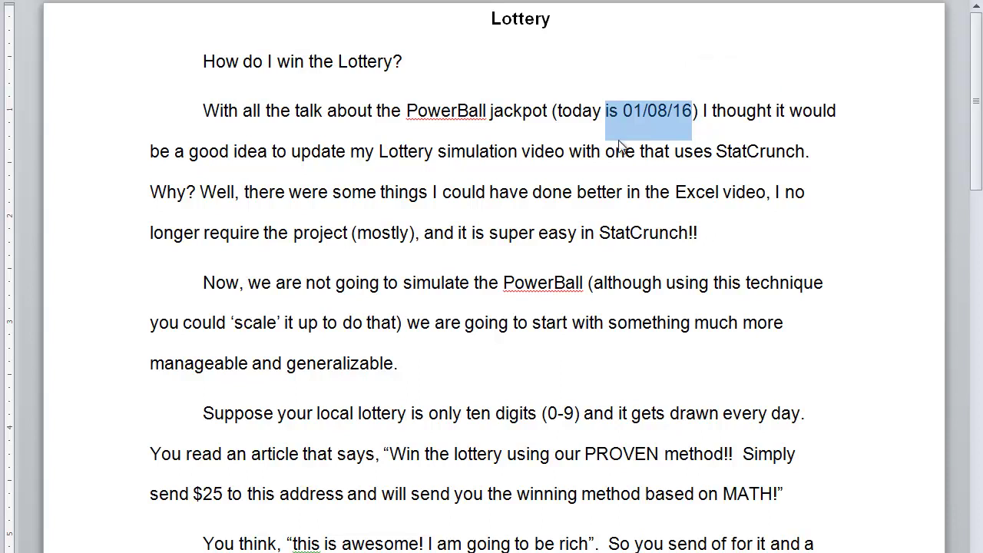
{"action": "left_click_drag", "start_coordinate": [703, 111], "coordinate": [834, 113]}
{"action": "left_click_drag", "start_coordinate": [148, 151], "coordinate": [792, 154]}
{"action": "left_click", "coordinate": [577, 148]}
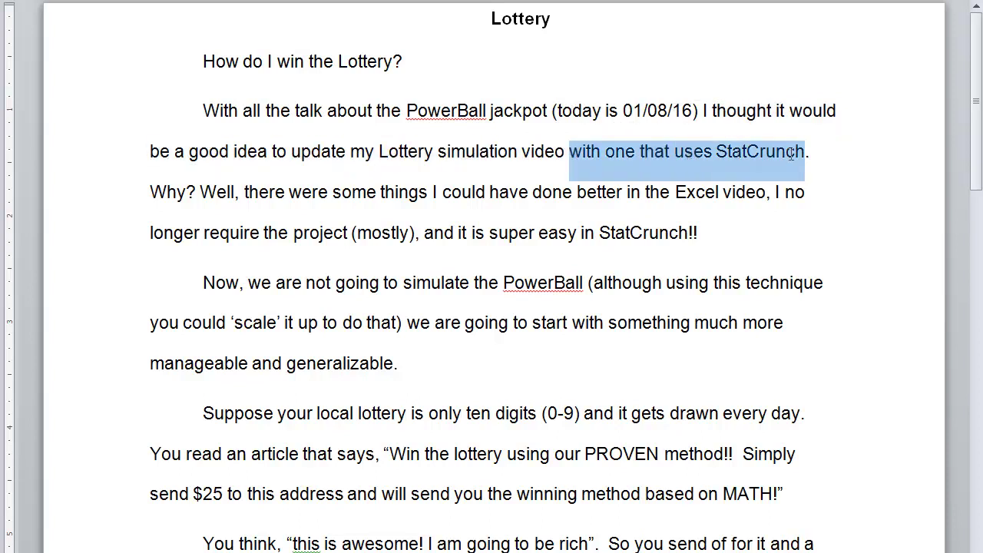
{"action": "left_click_drag", "start_coordinate": [151, 192], "coordinate": [823, 189]}
{"action": "left_click_drag", "start_coordinate": [150, 227], "coordinate": [413, 236]}
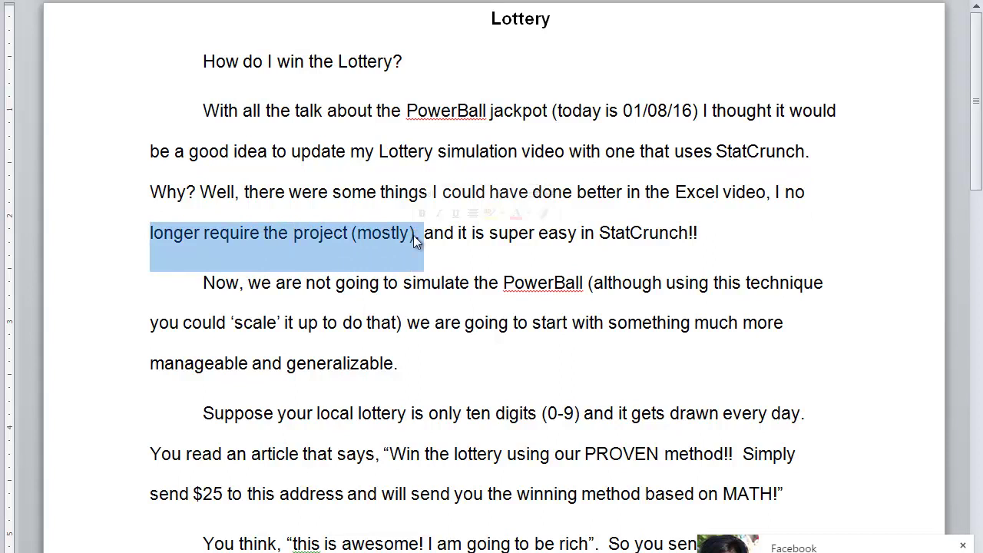
{"action": "left_click", "coordinate": [424, 233]}
{"action": "left_click_drag", "start_coordinate": [424, 233], "coordinate": [702, 234]}
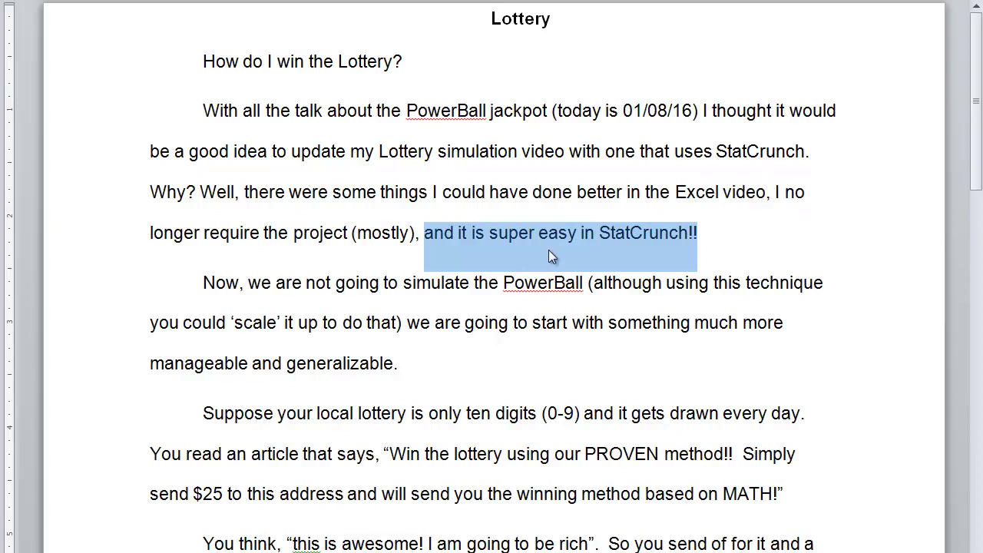
{"action": "left_click_drag", "start_coordinate": [204, 284], "coordinate": [690, 234]}
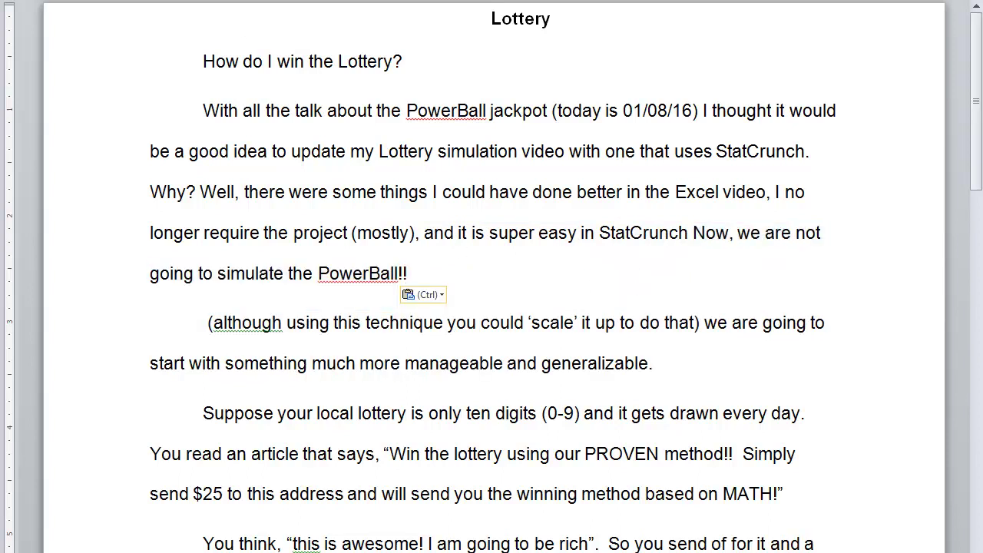
{"action": "key", "text": "ctrl+z"}
{"action": "left_click", "coordinate": [613, 285]}
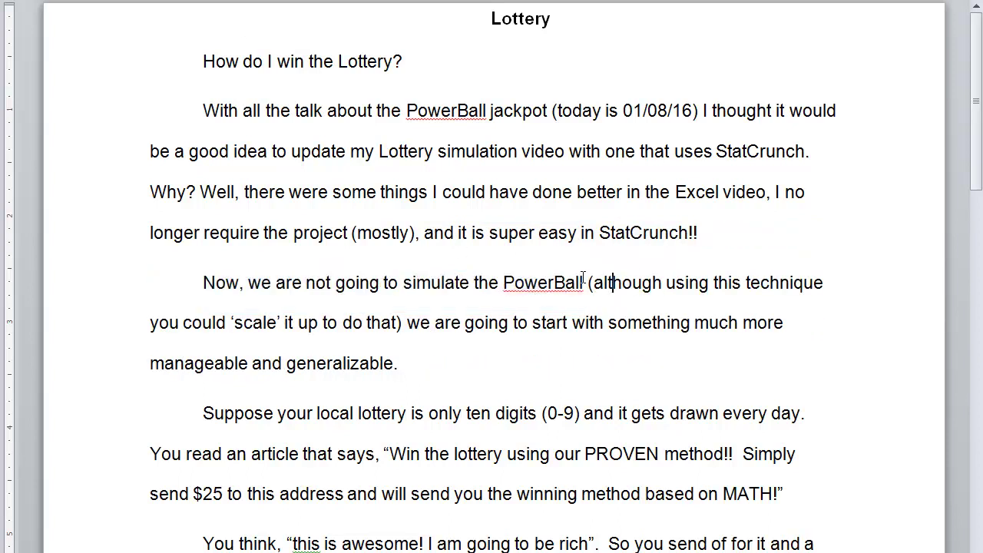
- Read the second paragraph on scaling the technique to the PowerBall and starting with a more manageable lottery
{"action": "left_click_drag", "start_coordinate": [589, 283], "coordinate": [766, 283]}
{"action": "left_click_drag", "start_coordinate": [151, 321], "coordinate": [410, 318]}
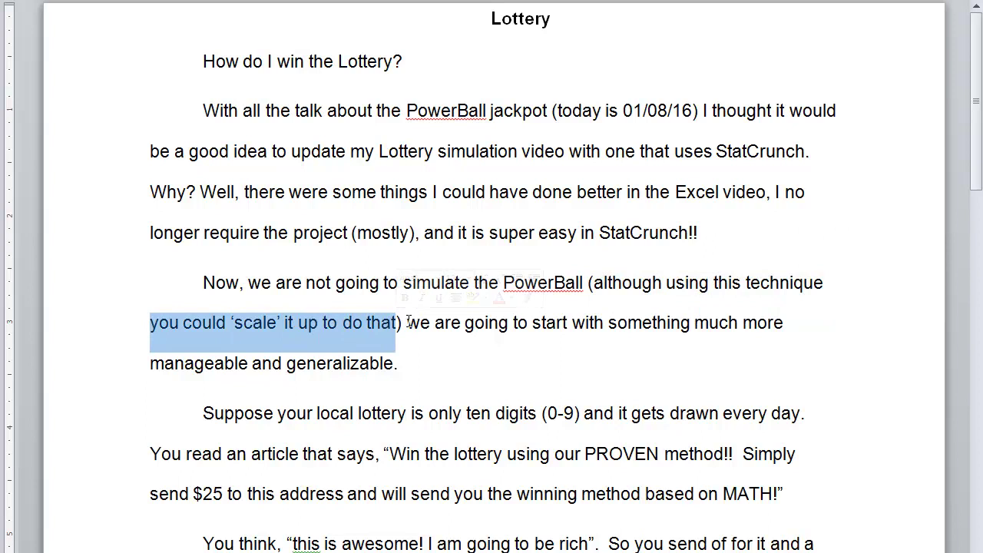
{"action": "left_click", "coordinate": [408, 322]}
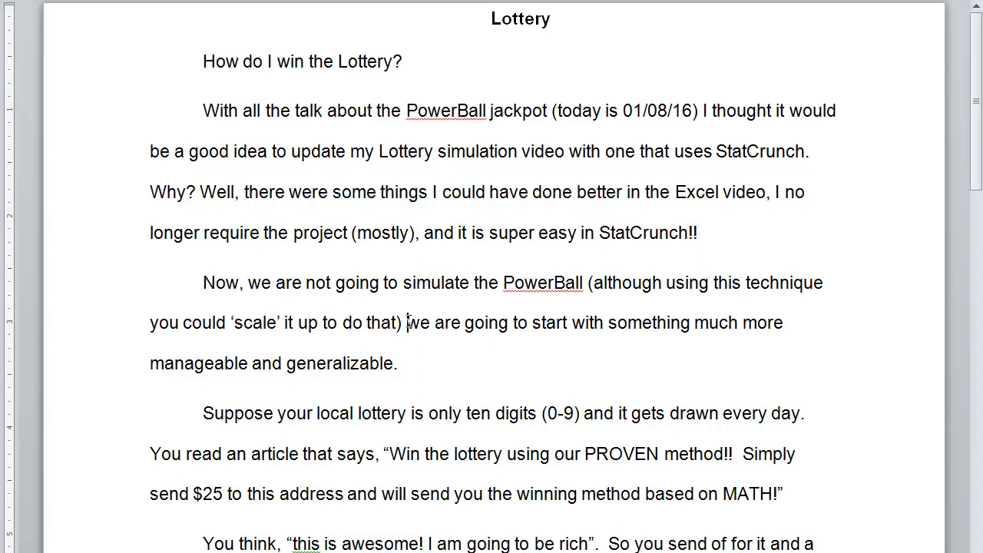
{"action": "left_click_drag", "start_coordinate": [407, 323], "coordinate": [785, 332]}
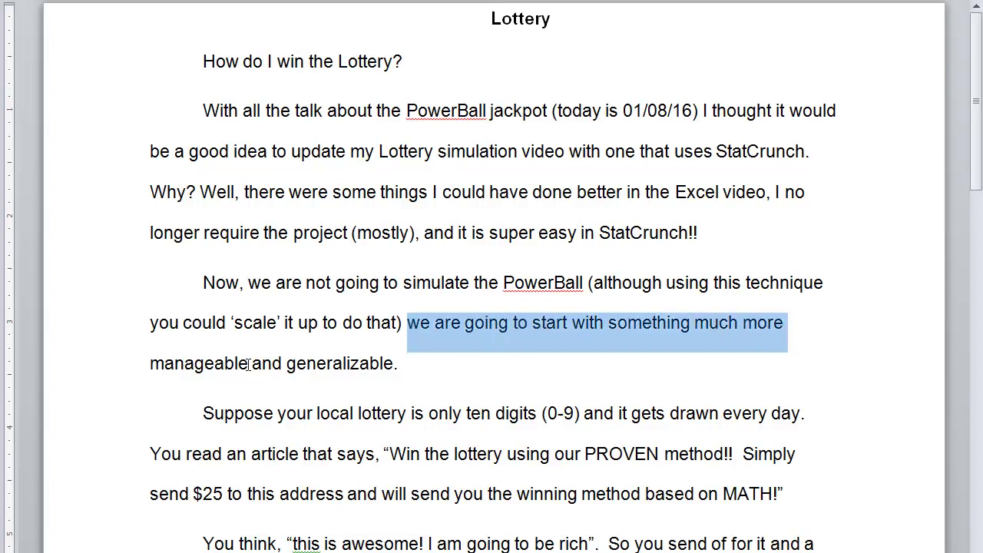
{"action": "left_click_drag", "start_coordinate": [150, 361], "coordinate": [402, 363]}
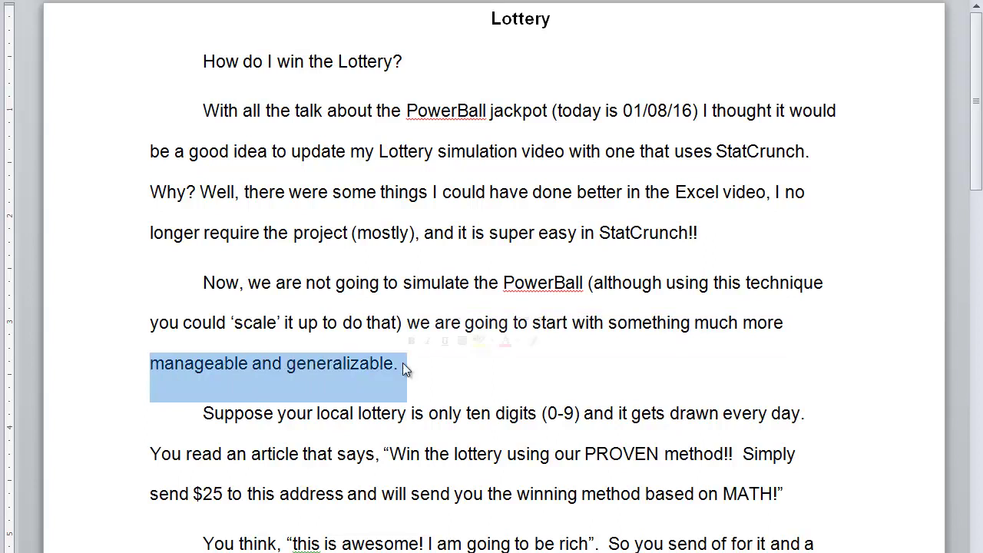
{"action": "left_click", "coordinate": [403, 364]}
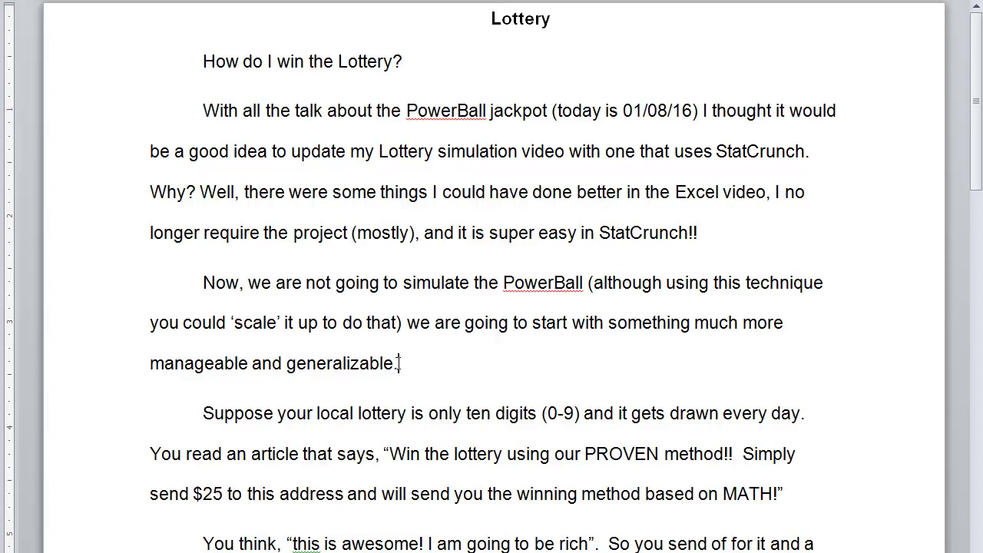
- Read the paragraph describing the ten-digit daily lottery and the article offering a PROVEN winning method for $25
{"action": "scroll", "coordinate": [404, 363], "scroll_direction": "down", "scroll_amount": 5}
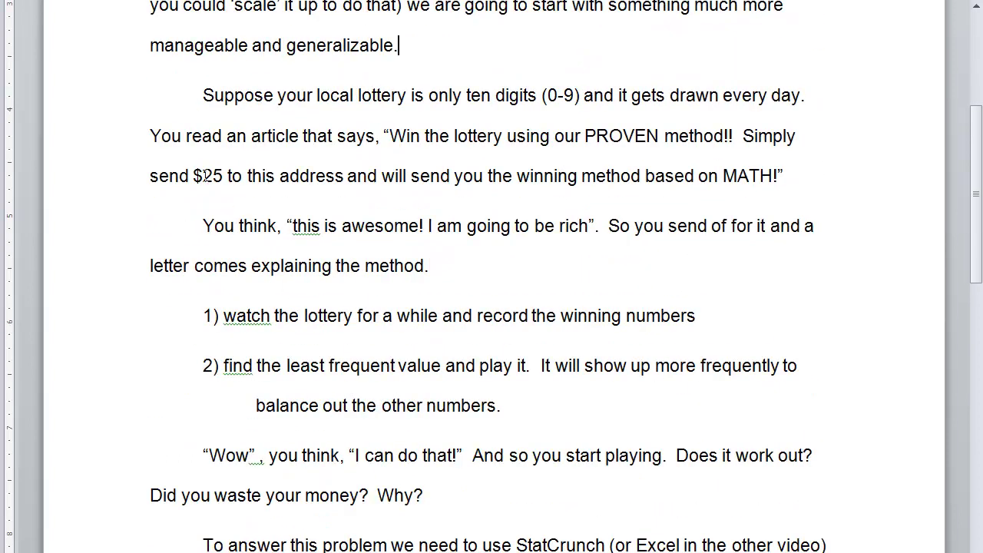
{"action": "mouse_move", "coordinate": [203, 96]}
{"action": "left_mouse_down"}
{"action": "mouse_move", "coordinate": [395, 87]}
{"action": "mouse_move", "coordinate": [813, 97]}
{"action": "left_mouse_up"}
{"action": "left_click", "coordinate": [584, 96]}
{"action": "left_click_drag", "start_coordinate": [150, 135], "coordinate": [739, 136]}
{"action": "left_click", "coordinate": [737, 136]}
{"action": "left_click_drag", "start_coordinate": [585, 136], "coordinate": [659, 137]}
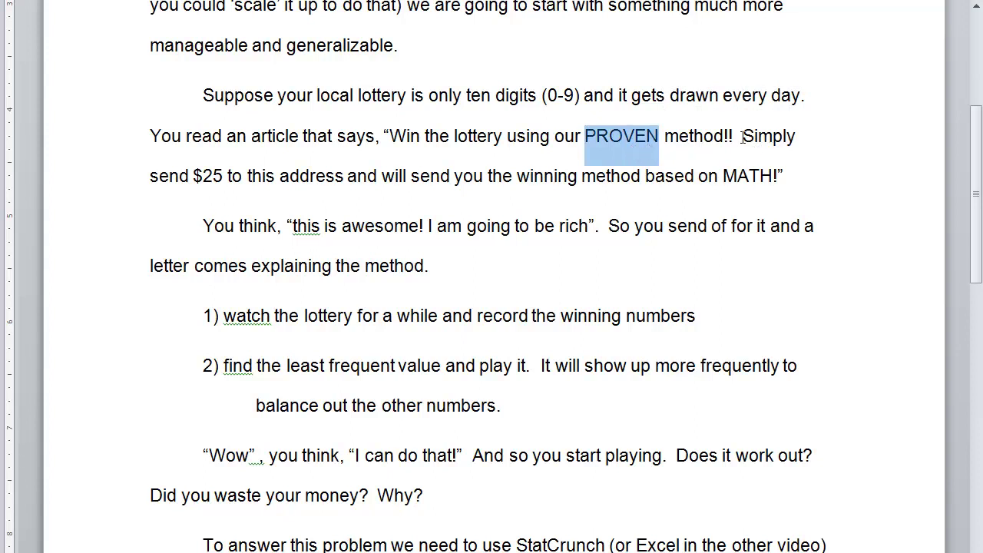
{"action": "left_click_drag", "start_coordinate": [743, 137], "coordinate": [797, 133]}
{"action": "left_click_drag", "start_coordinate": [148, 176], "coordinate": [780, 173]}
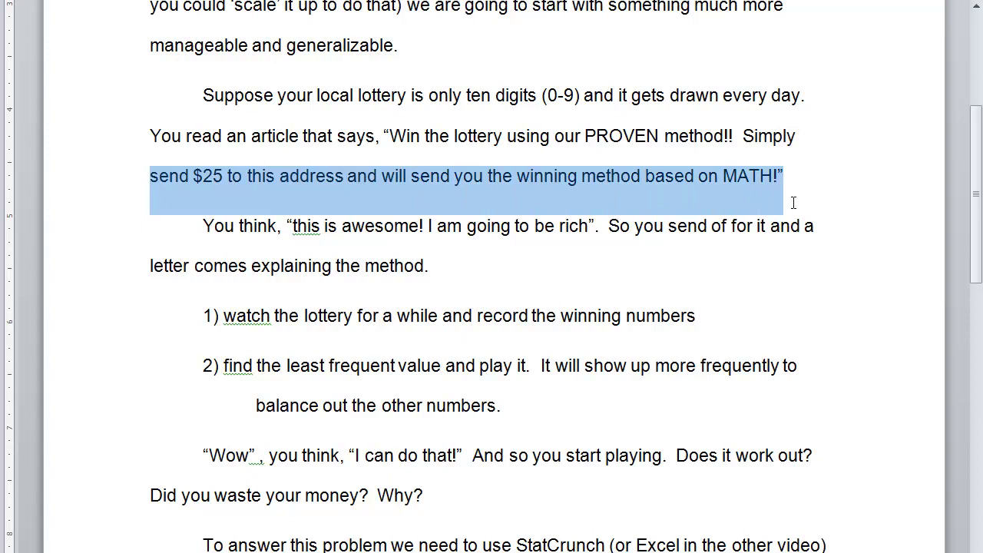
{"action": "left_click", "coordinate": [793, 203]}
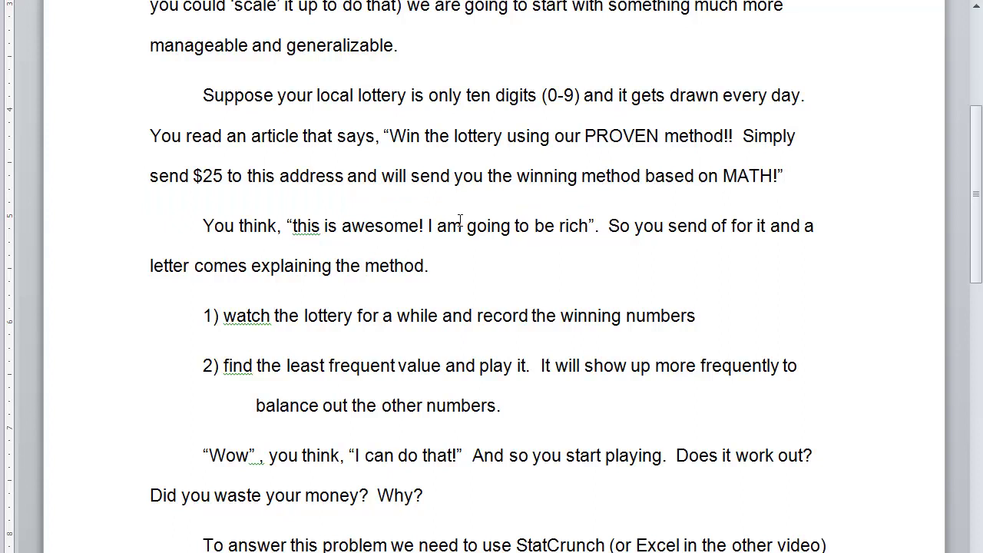
- Read the paragraph on the letter that arrives and its two numbered steps for playing the least frequent value
{"action": "left_click_drag", "start_coordinate": [203, 227], "coordinate": [818, 239]}
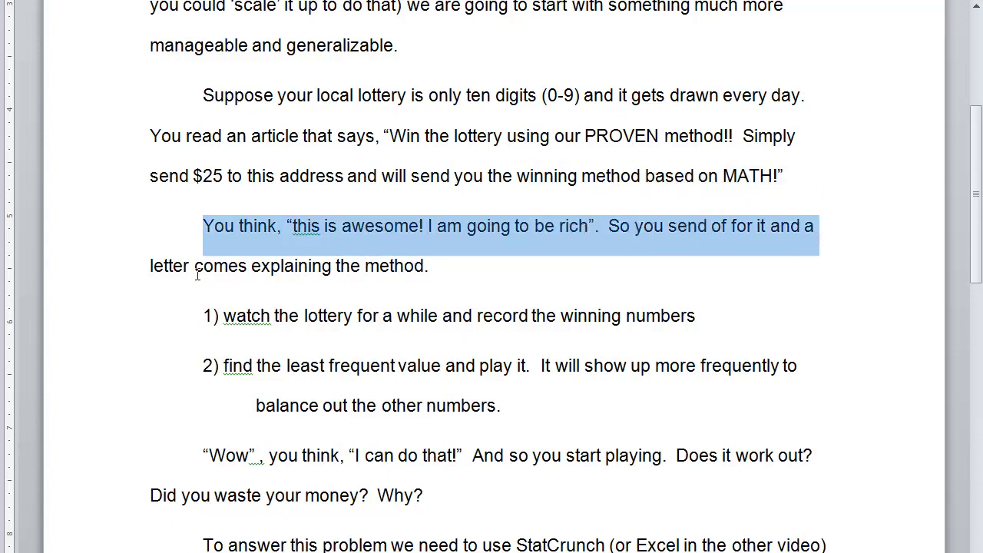
{"action": "left_click_drag", "start_coordinate": [149, 267], "coordinate": [439, 264]}
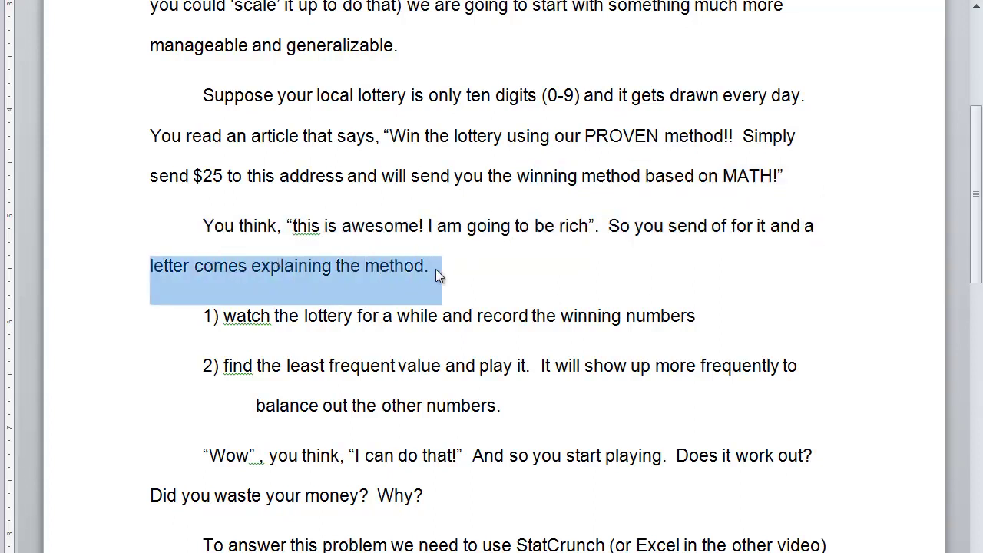
{"action": "scroll", "coordinate": [438, 266], "scroll_direction": "down", "scroll_amount": 2}
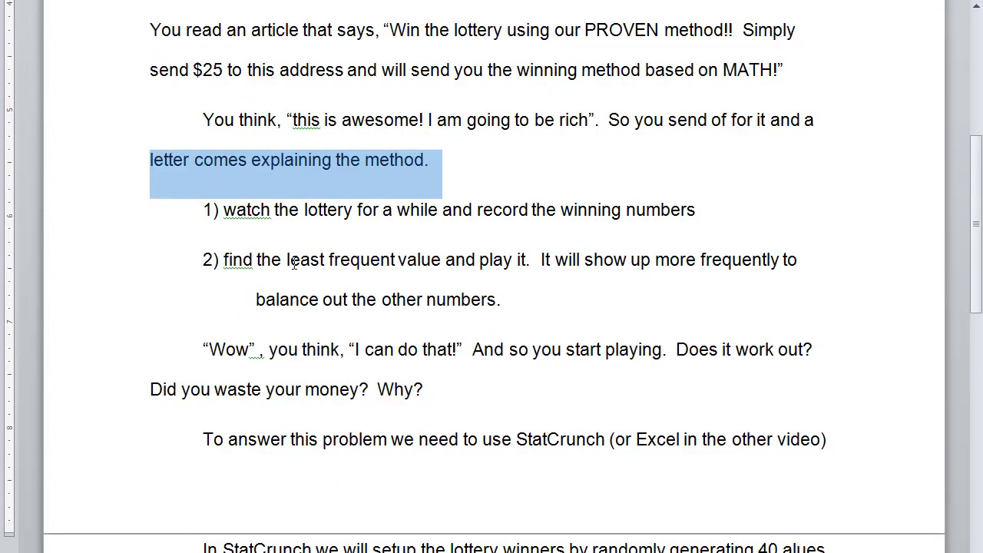
{"action": "left_click_drag", "start_coordinate": [196, 212], "coordinate": [680, 218]}
{"action": "left_click_drag", "start_coordinate": [196, 261], "coordinate": [796, 259]}
{"action": "left_click_drag", "start_coordinate": [255, 303], "coordinate": [523, 299]}
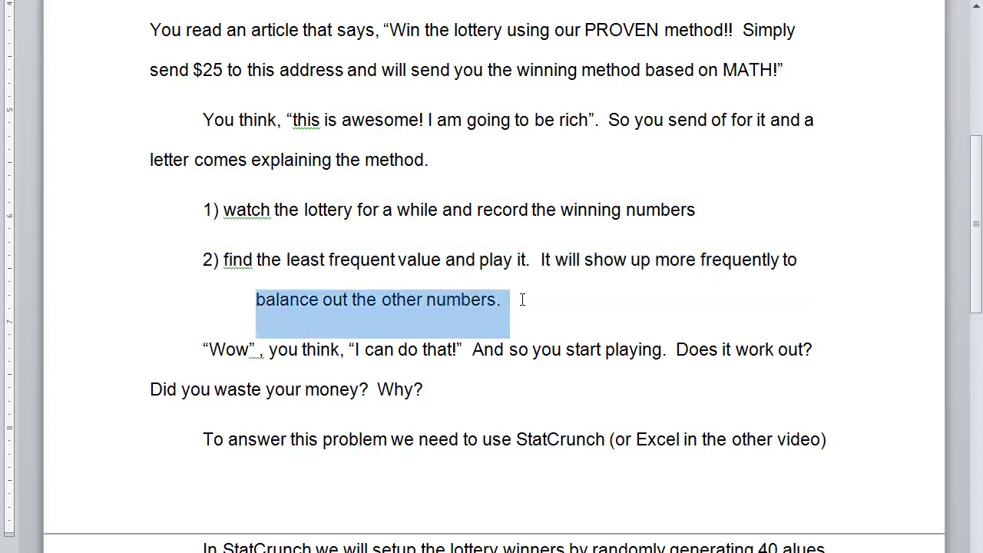
- Add "(if more than two values are least, pick the lowest value)" at the end of numbered step 2
{"action": "left_click", "coordinate": [575, 300]}
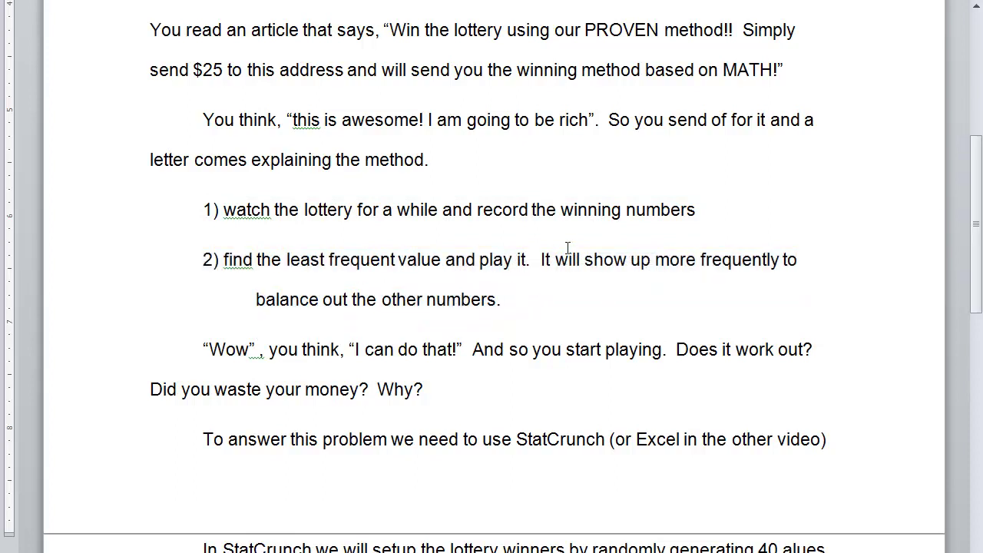
{"action": "type", "text": "("}
{"action": "type", "text": "if more than"}
{"action": "type", "text": " two values"}
{"action": "type", "text": " are least"}
{"action": "type", "text": ", pick "}
{"action": "type", "text": "the lowes"}
{"action": "type", "text": "t value."}
{"action": "key", "text": "BackSpace"}
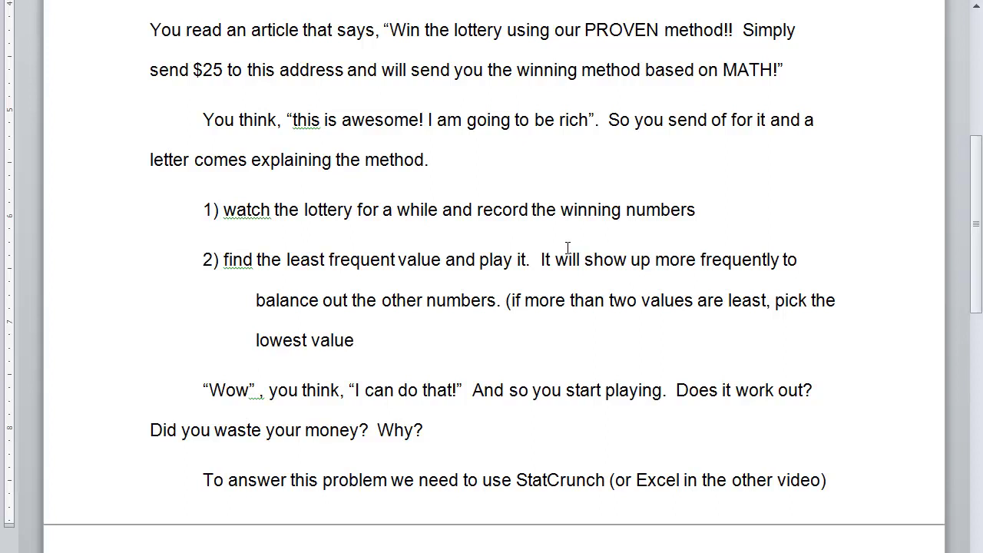
{"action": "type", "text": ")"}
- Read the paragraphs asking whether the method works and stating that StatCrunch is needed to answer the problem
{"action": "left_click_drag", "start_coordinate": [149, 160], "coordinate": [424, 161]}
{"action": "left_click", "coordinate": [425, 301]}
{"action": "scroll", "coordinate": [214, 403], "scroll_direction": "down", "scroll_amount": 2}
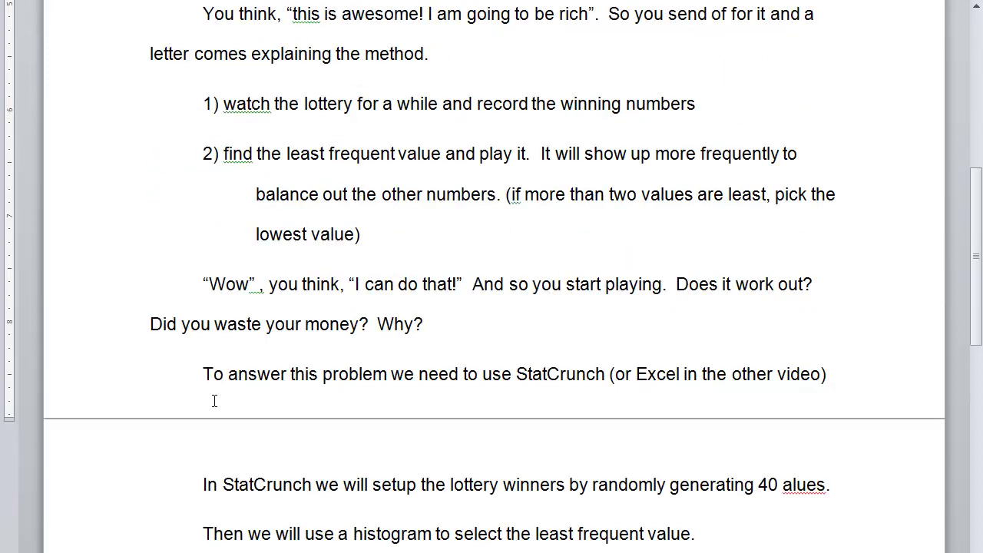
{"action": "left_click_drag", "start_coordinate": [202, 285], "coordinate": [659, 292]}
{"action": "left_click", "coordinate": [474, 286]}
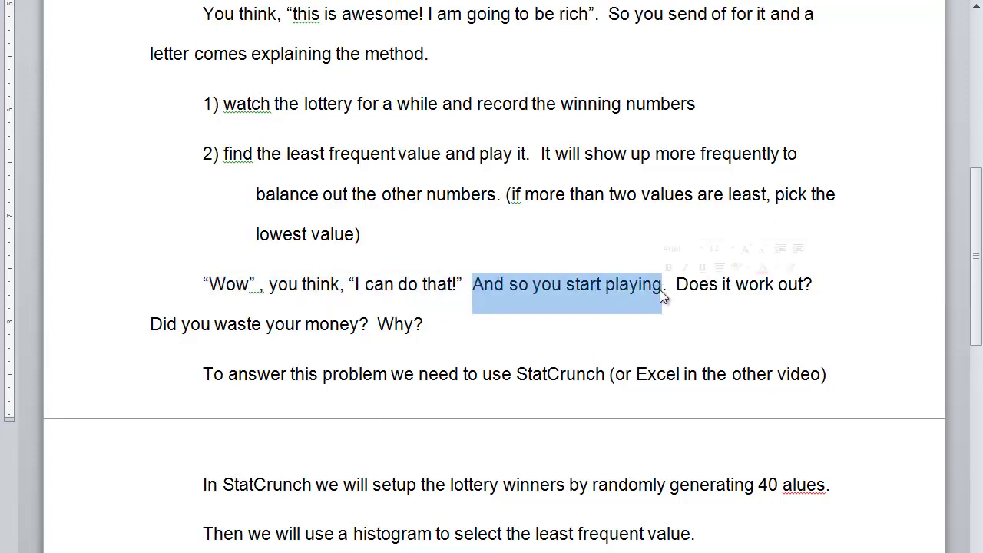
{"action": "left_click_drag", "start_coordinate": [672, 291], "coordinate": [819, 295]}
{"action": "left_click_drag", "start_coordinate": [151, 326], "coordinate": [418, 327]}
{"action": "left_click_drag", "start_coordinate": [198, 374], "coordinate": [345, 392]}
{"action": "left_click_drag", "start_coordinate": [429, 384], "coordinate": [831, 369]}
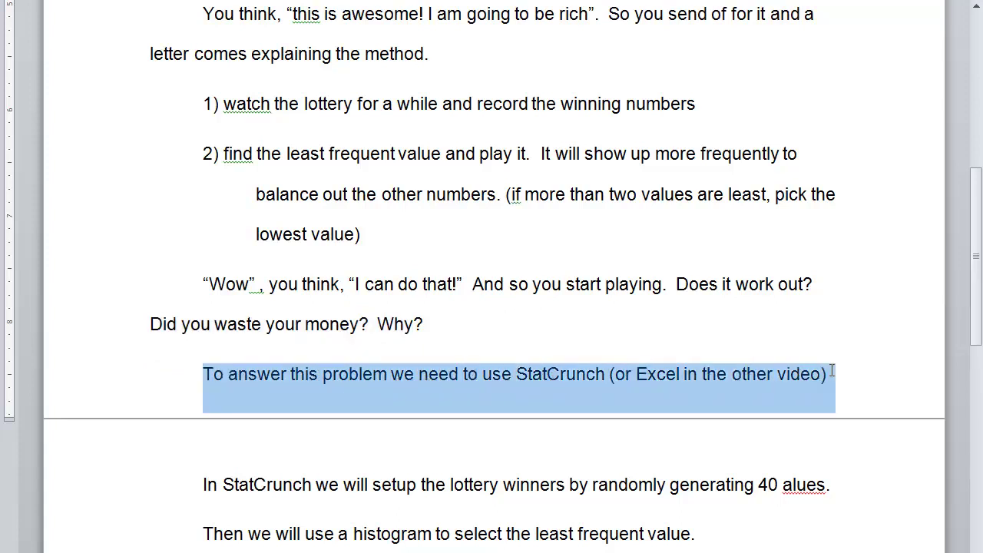
{"action": "left_click", "coordinate": [451, 415]}
- Correct the misspelled "alues" to "values" in the sentence about randomly generating 40 lottery winners
{"action": "scroll", "coordinate": [371, 442], "scroll_direction": "down", "scroll_amount": 2}
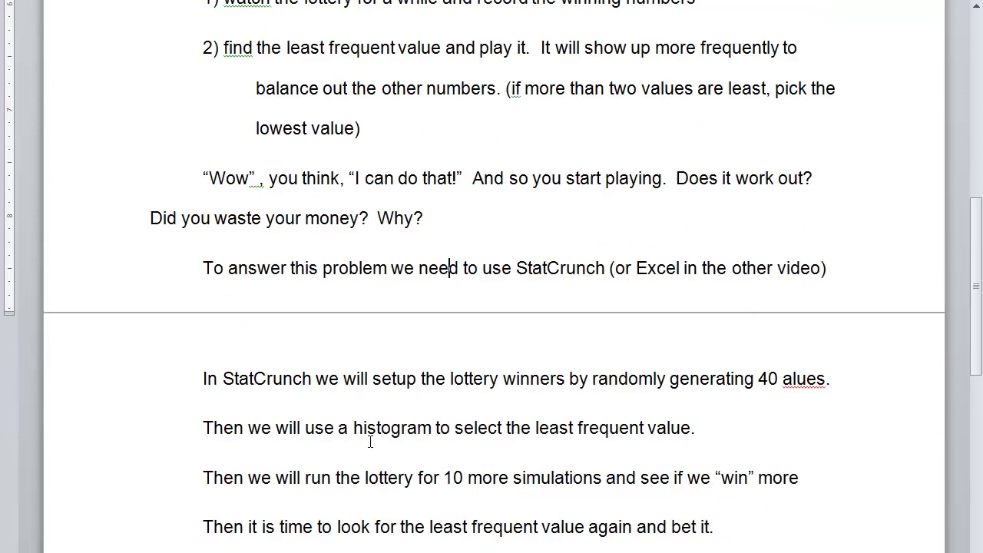
{"action": "scroll", "coordinate": [370, 442], "scroll_direction": "down", "scroll_amount": 1}
{"action": "left_click_drag", "start_coordinate": [204, 325], "coordinate": [787, 327]}
{"action": "key", "text": "Left"}
{"action": "left_click", "coordinate": [789, 326]}
{"action": "key", "text": "Left"}
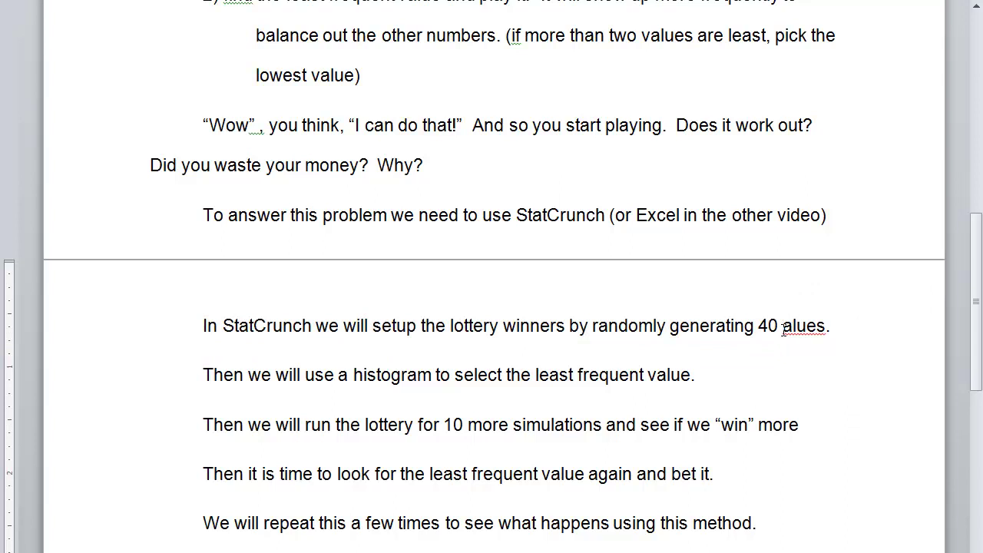
{"action": "type", "text": "v"}
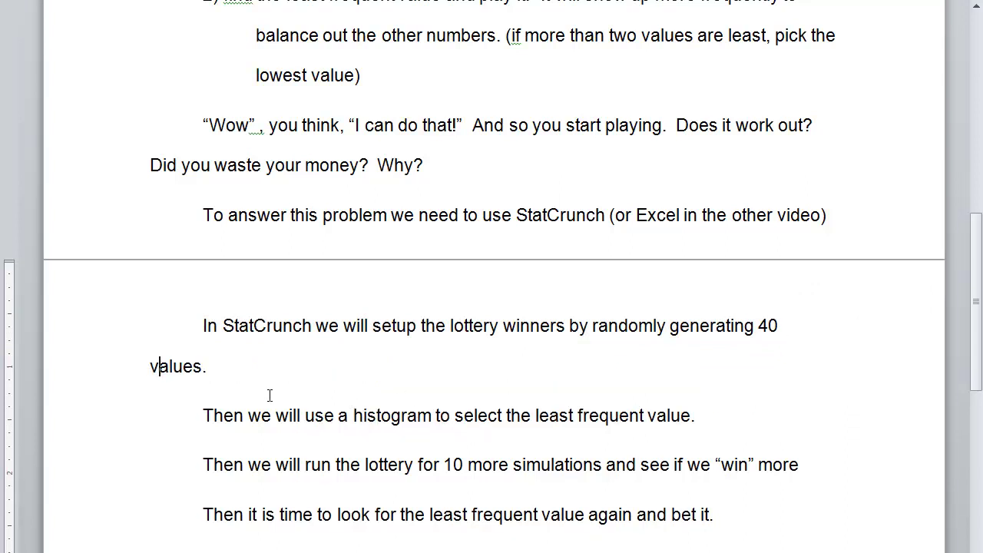
- Read the plan's lines on using a histogram to select the least frequent value and running 10 more simulations
{"action": "scroll", "coordinate": [276, 394], "scroll_direction": "down", "scroll_amount": 1}
{"action": "left_click_drag", "start_coordinate": [204, 363], "coordinate": [680, 363]}
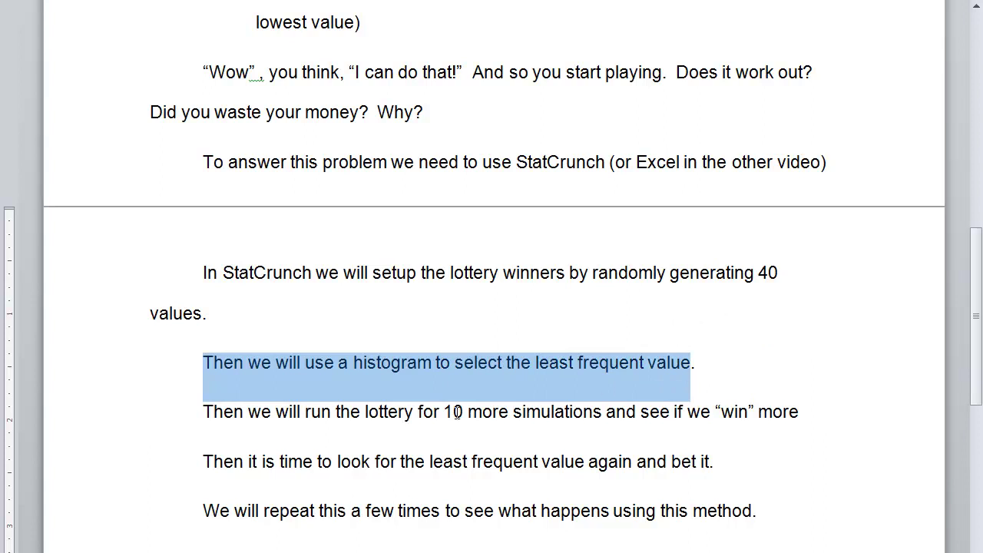
{"action": "left_click_drag", "start_coordinate": [338, 362], "coordinate": [424, 366]}
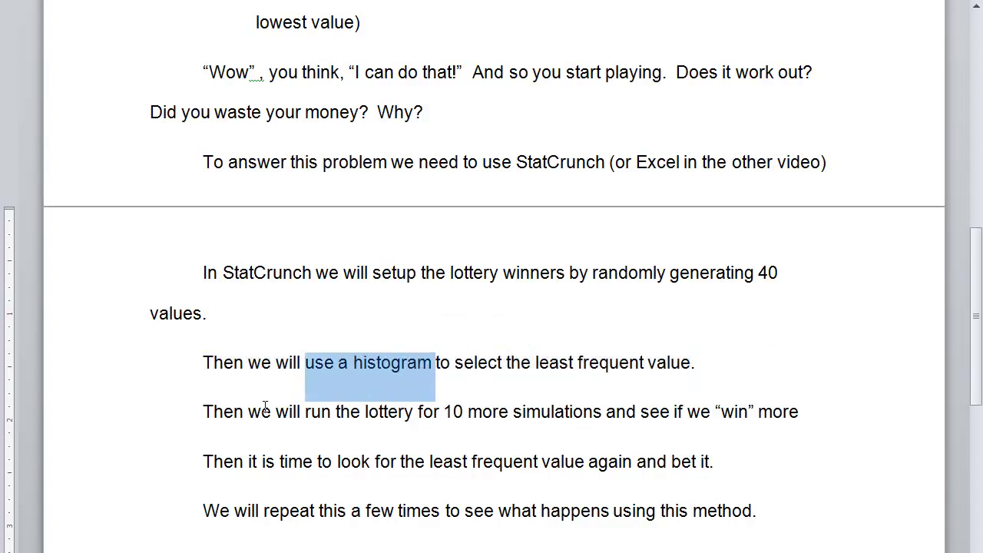
{"action": "left_click_drag", "start_coordinate": [206, 412], "coordinate": [794, 421]}
{"action": "left_click", "coordinate": [650, 409]}
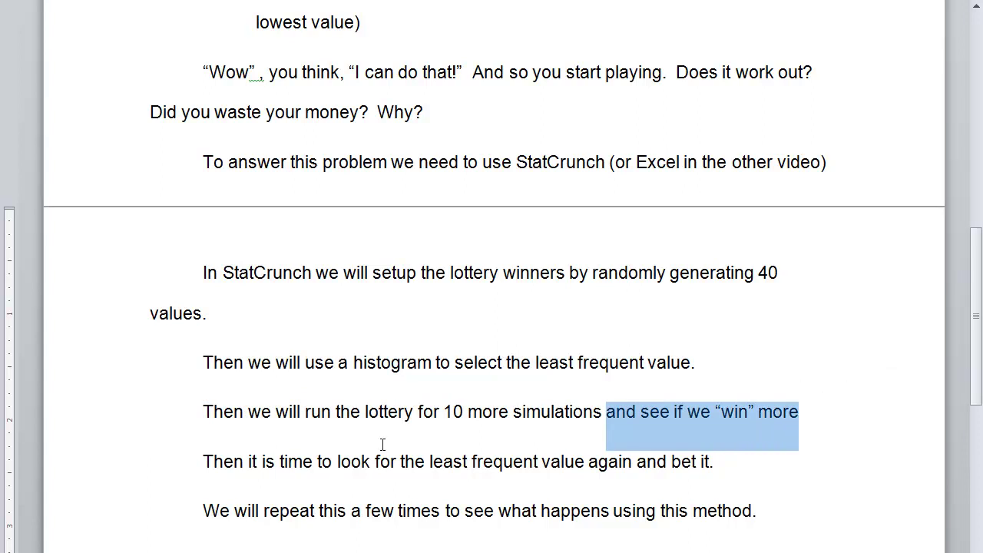
- Review the line on finding and betting the least frequent value again, together with the preceding line on the 10 simulations
{"action": "left_click", "coordinate": [321, 453]}
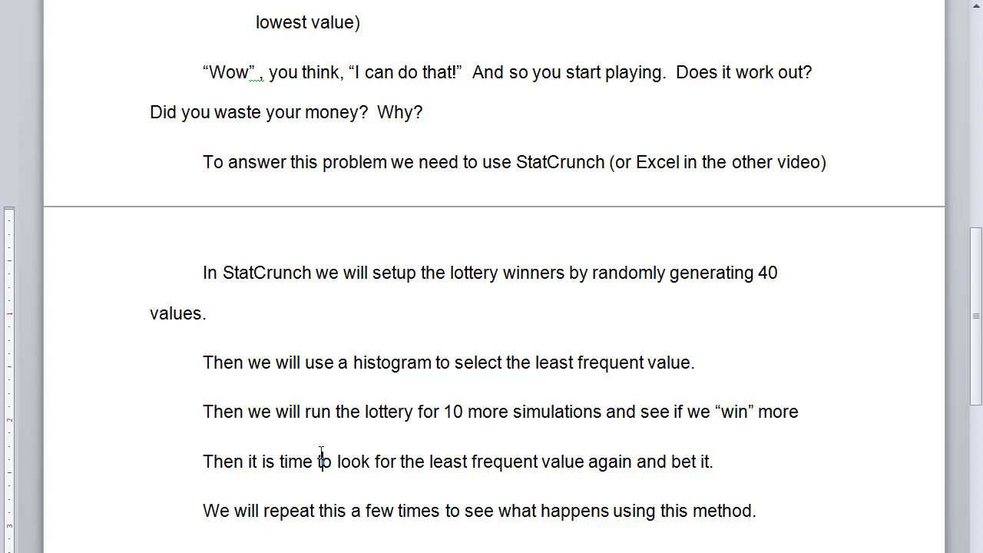
{"action": "key", "text": "ctrl+Left"}
{"action": "key", "text": "ctrl+Left"}
{"action": "key", "text": "ctrl+Left"}
{"action": "key", "text": "ctrl+Left"}
{"action": "key", "text": "ctrl+shift+Right"}
{"action": "key", "text": "ctrl+shift+Right"}
{"action": "left_click_drag", "start_coordinate": [268, 459], "coordinate": [719, 457]}
{"action": "left_click", "coordinate": [589, 459]}
{"action": "left_click_drag", "start_coordinate": [522, 412], "coordinate": [603, 411]}
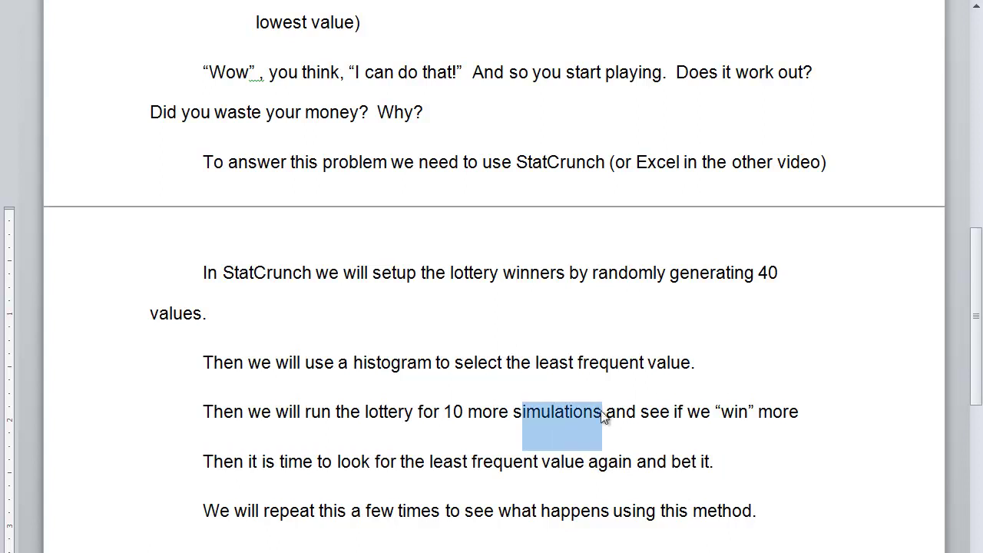
{"action": "left_click_drag", "start_coordinate": [689, 412], "coordinate": [780, 408]}
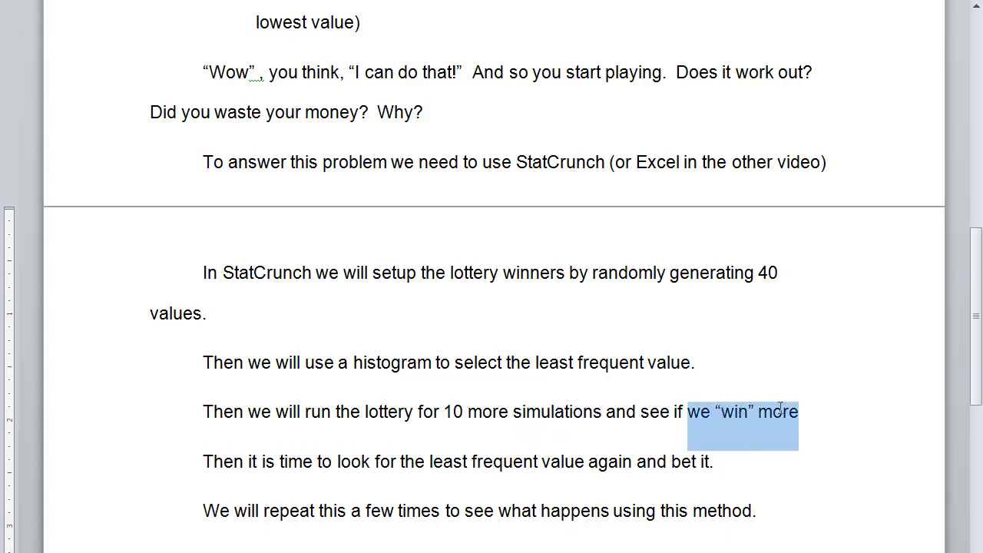
{"action": "left_click", "coordinate": [415, 463]}
{"action": "left_click_drag", "start_coordinate": [322, 463], "coordinate": [502, 461]}
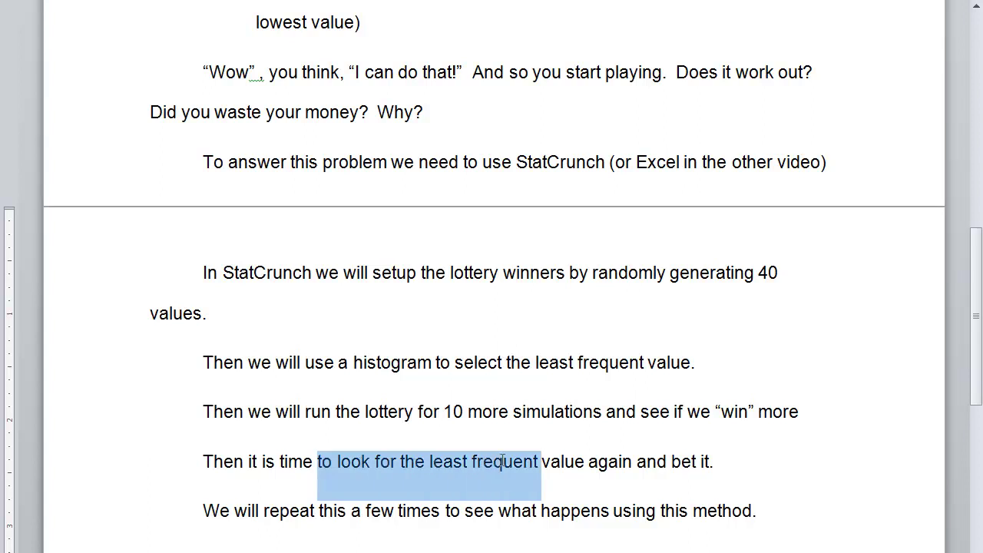
- Review the plan's lines on 10 more simulations, betting the least frequent value again and repeating this a few times
{"action": "left_click", "coordinate": [244, 458]}
{"action": "left_click_drag", "start_coordinate": [517, 412], "coordinate": [616, 450]}
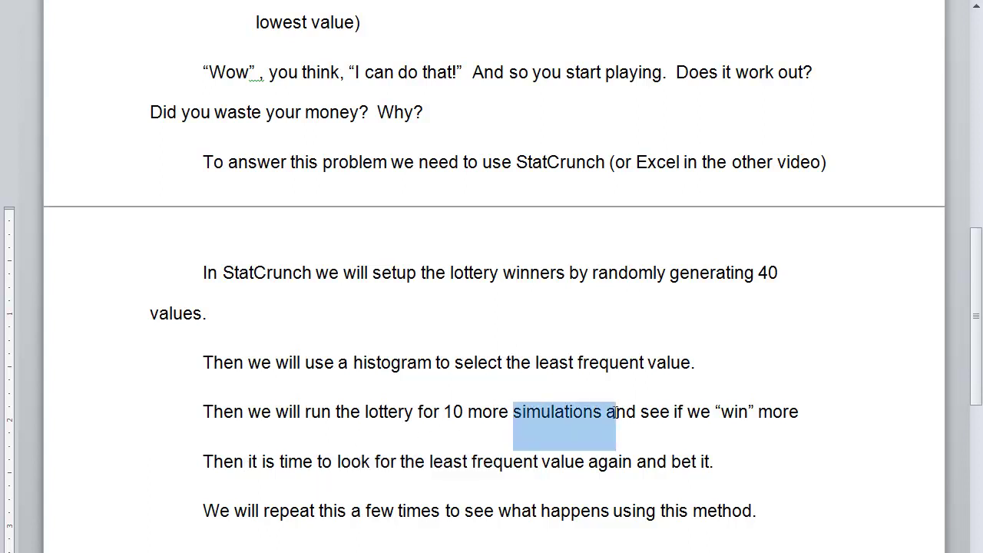
{"action": "left_click_drag", "start_coordinate": [318, 462], "coordinate": [709, 467]}
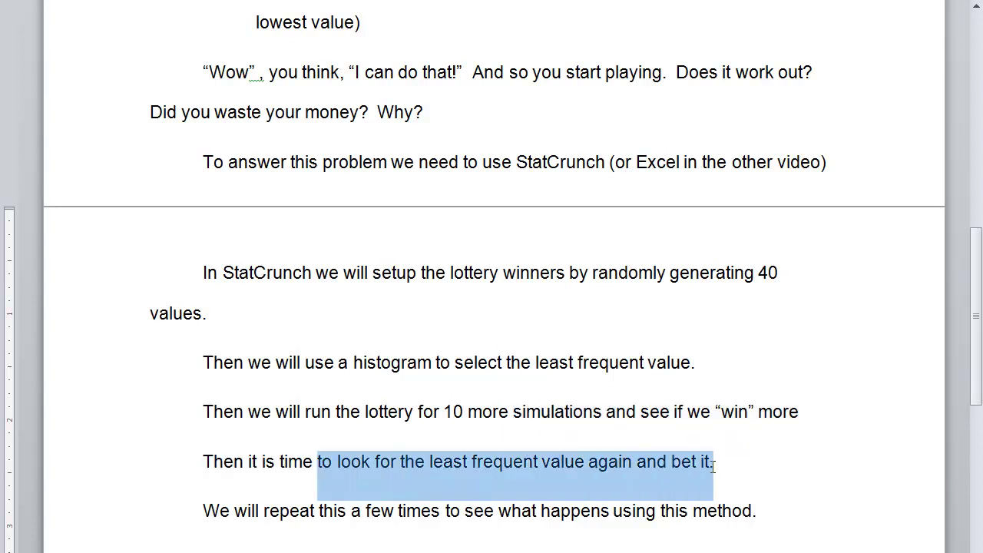
{"action": "left_click_drag", "start_coordinate": [197, 514], "coordinate": [693, 508]}
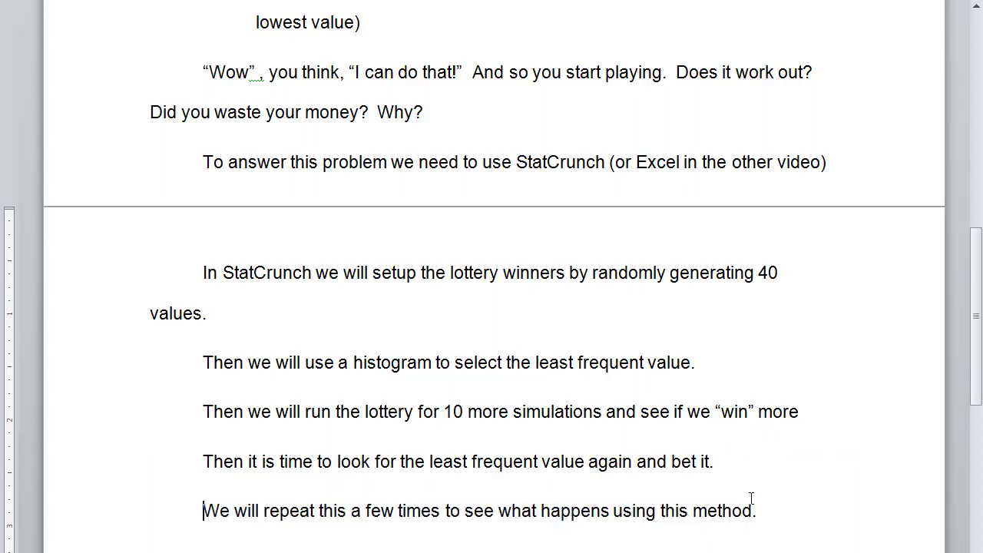
{"action": "triple_click", "coordinate": [752, 501]}
{"action": "left_click", "coordinate": [513, 511]}
{"action": "left_click_drag", "start_coordinate": [353, 514], "coordinate": [445, 513]}
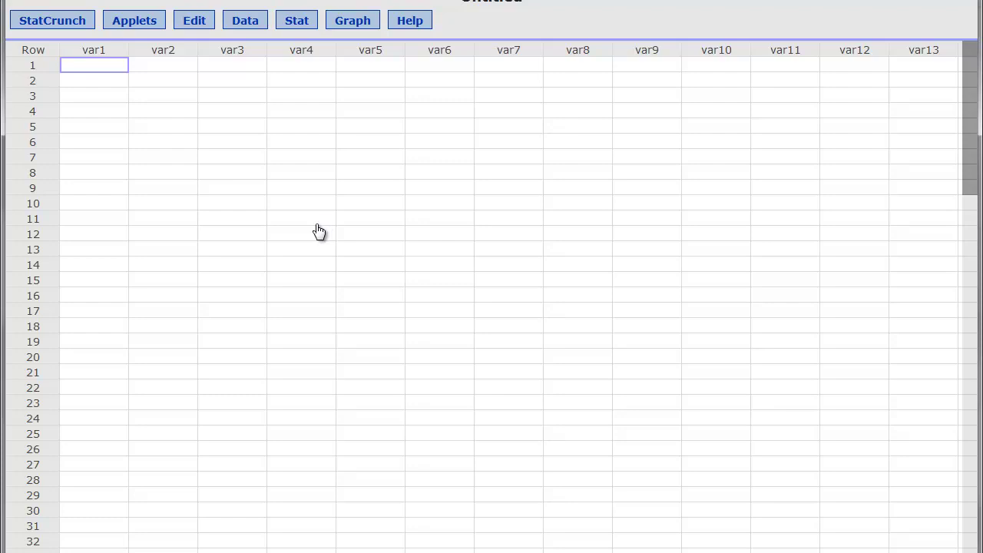
- Switch to StatCrunch and start a Discrete Uniform simulation with 40 rows and 1 column
{"action": "left_click", "coordinate": [247, 27]}
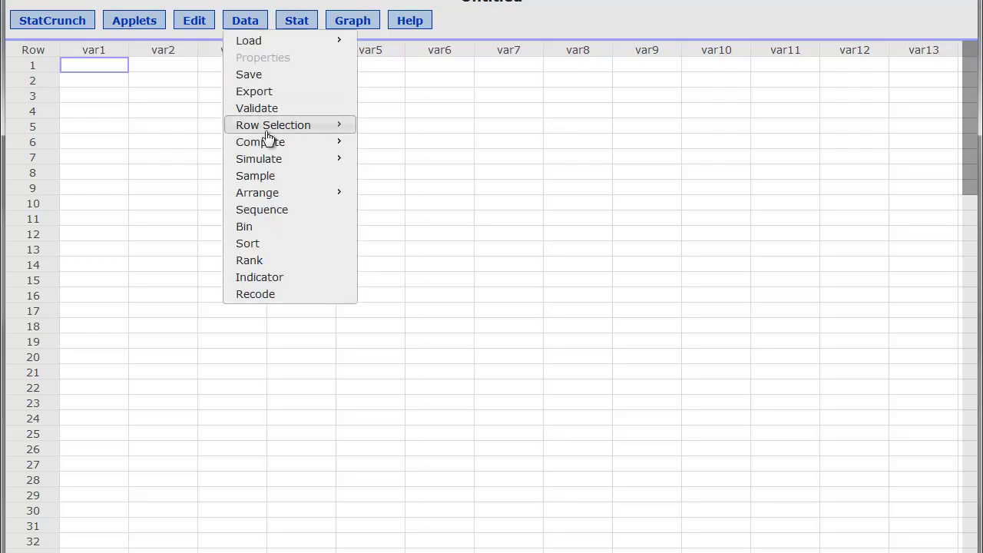
{"action": "mouse_move", "coordinate": [261, 164]}
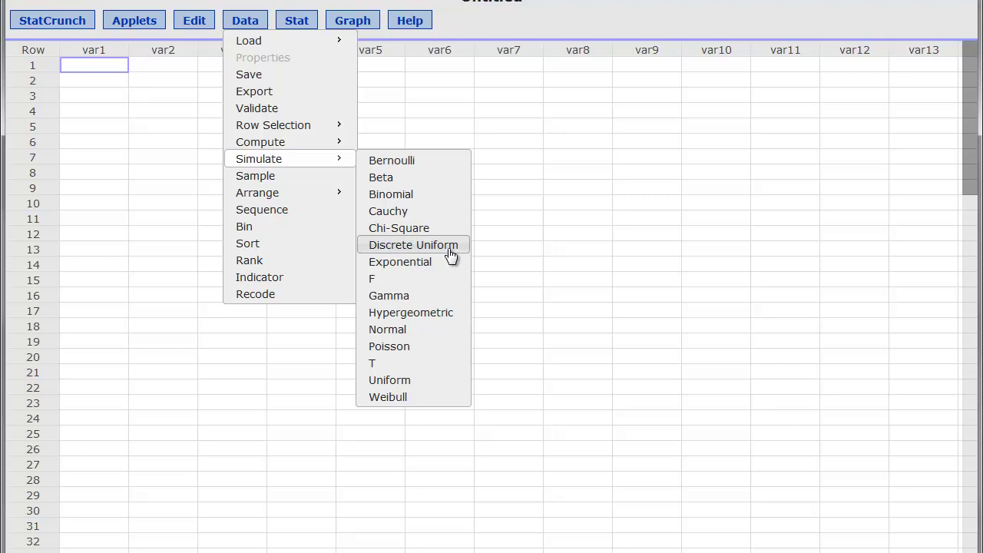
{"action": "left_click", "coordinate": [382, 248]}
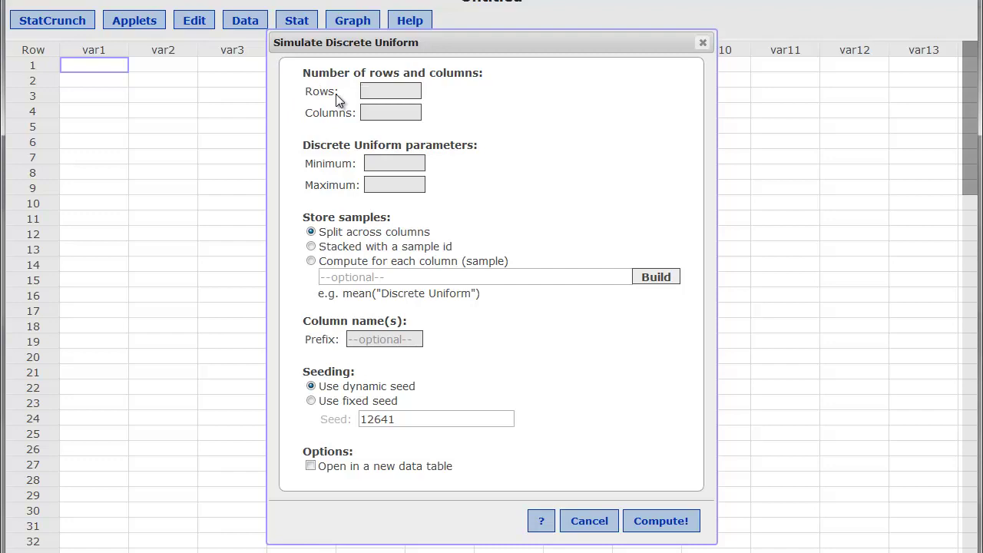
{"action": "type", "text": "40"}
{"action": "left_click", "coordinate": [381, 113]}
{"action": "type", "text": "1"}
- Set the simulation's minimum to 0 and maximum to 9, with the column name prefix "Winning"
{"action": "left_click_drag", "start_coordinate": [355, 150], "coordinate": [477, 152]}
{"action": "left_click", "coordinate": [454, 151]}
{"action": "left_click", "coordinate": [398, 165]}
{"action": "type", "text": "0"}
{"action": "left_click", "coordinate": [400, 185]}
{"action": "type", "text": "9"}
{"action": "left_click", "coordinate": [376, 339]}
{"action": "type", "text": "Winning"}
{"action": "left_click", "coordinate": [311, 401]}
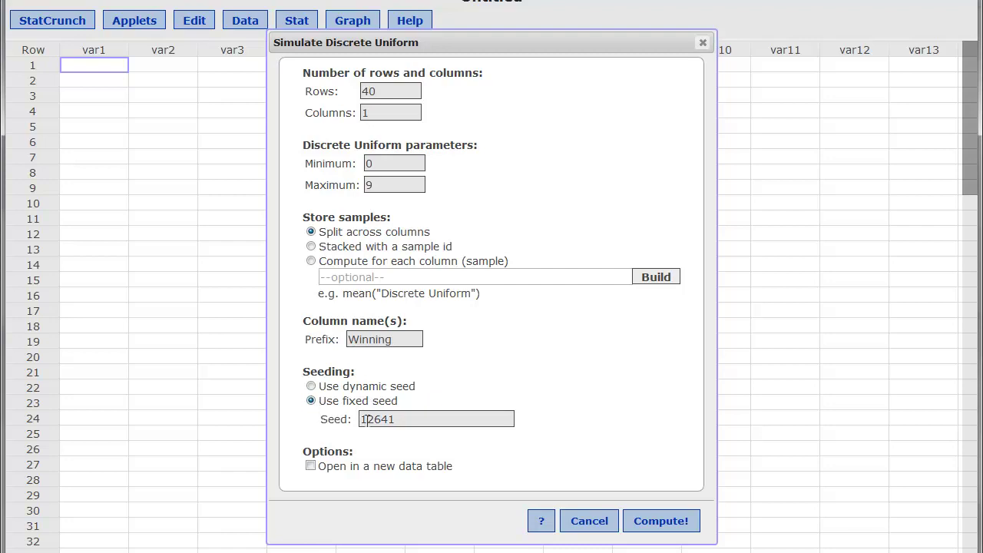
{"action": "left_click_drag", "start_coordinate": [410, 421], "coordinate": [362, 422]}
{"action": "left_click", "coordinate": [412, 420]}
{"action": "left_click", "coordinate": [312, 386]}
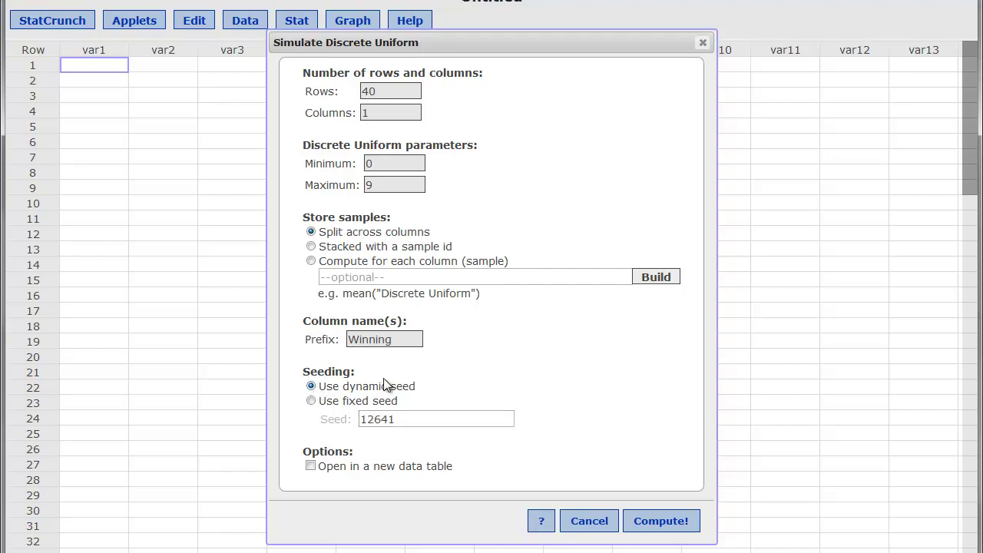
- Generate the simulated winning numbers, dismiss the confirmation, and look through the new column's 40 rows
{"action": "left_click", "coordinate": [676, 522]}
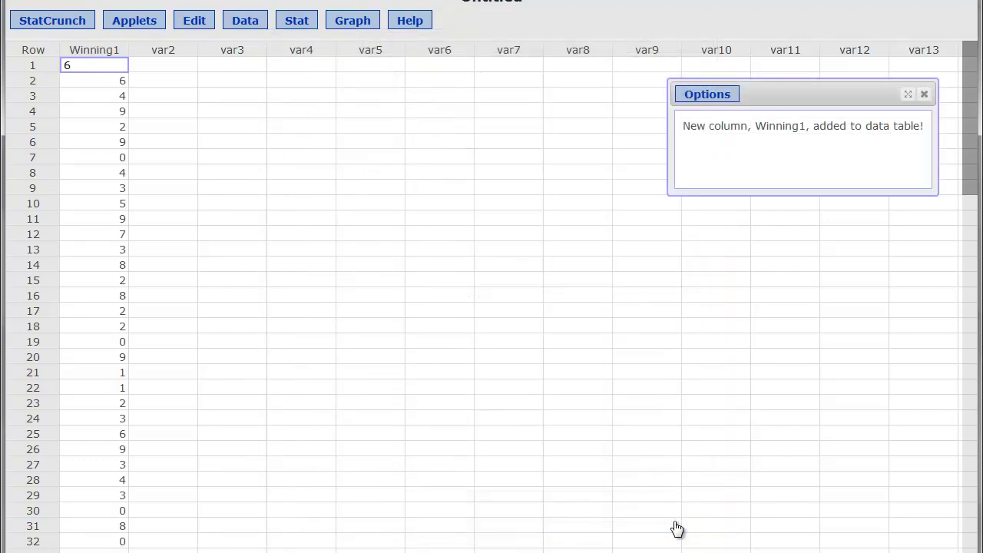
{"action": "left_click", "coordinate": [925, 96]}
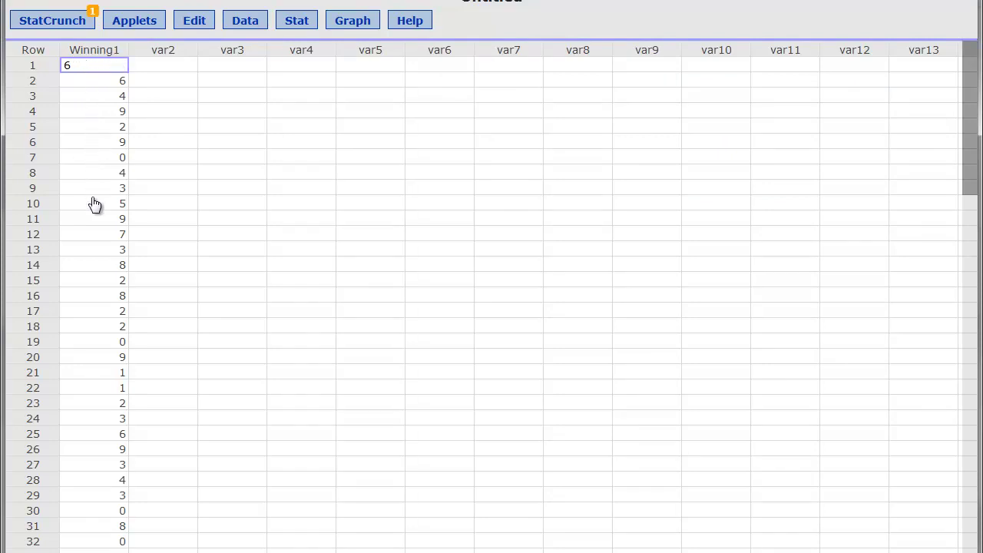
{"action": "left_click_drag", "start_coordinate": [970, 159], "coordinate": [970, 232]}
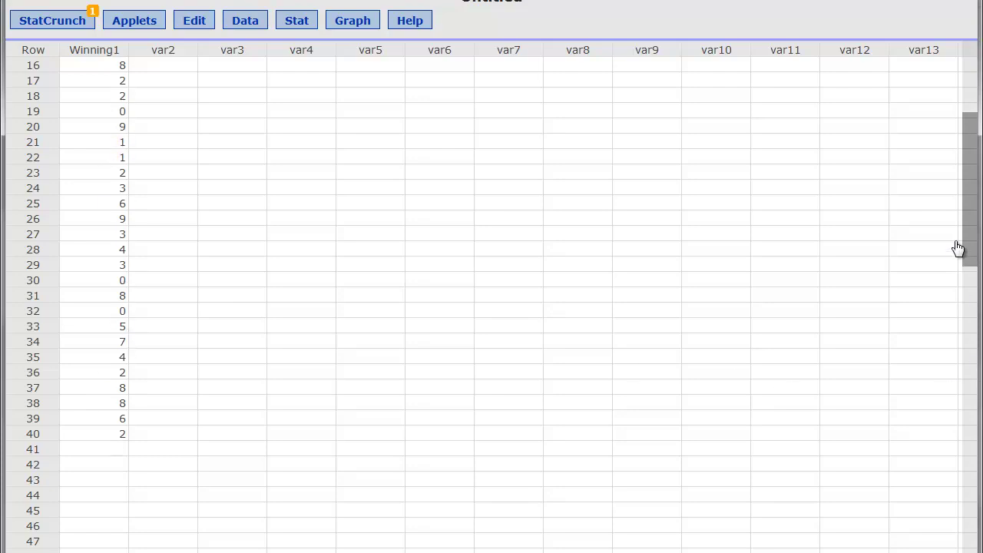
{"action": "mouse_move", "coordinate": [968, 232]}
{"action": "left_mouse_down"}
{"action": "mouse_move", "coordinate": [967, 202]}
{"action": "mouse_move", "coordinate": [966, 217]}
{"action": "left_mouse_up"}
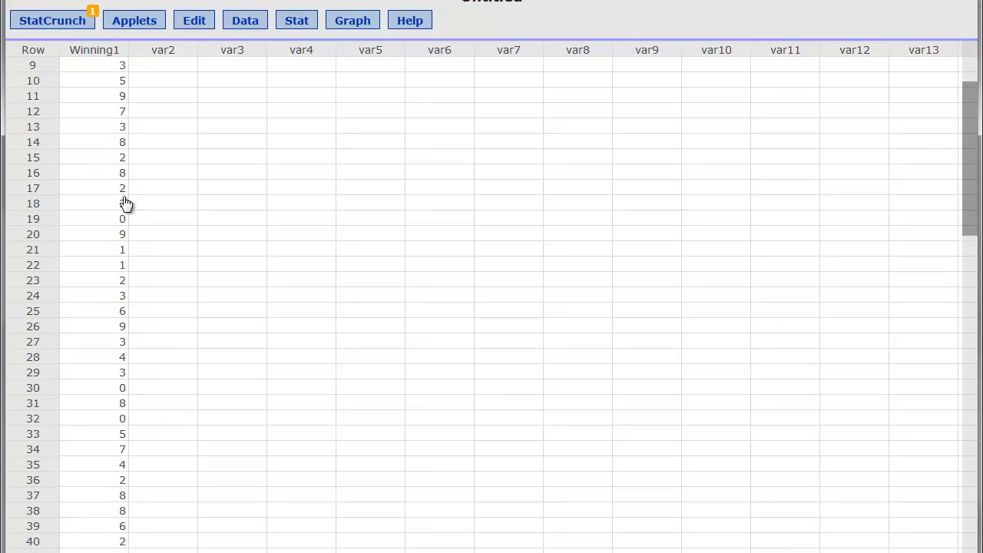
{"action": "left_click_drag", "start_coordinate": [973, 241], "coordinate": [957, 173]}
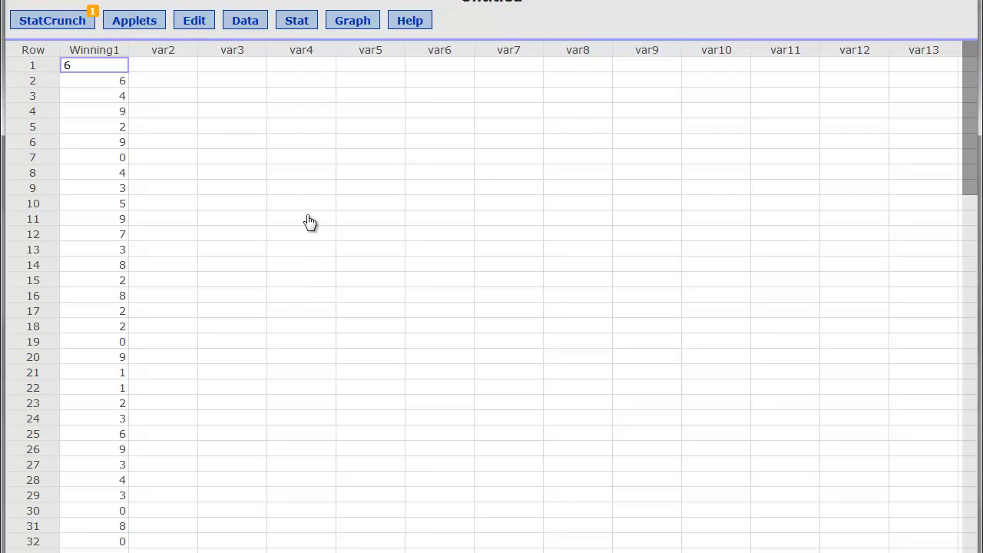
- Create a frequency histogram of Winning1 with bins starting at 0, width 1, and values shown above the bars
{"action": "left_click", "coordinate": [353, 23]}
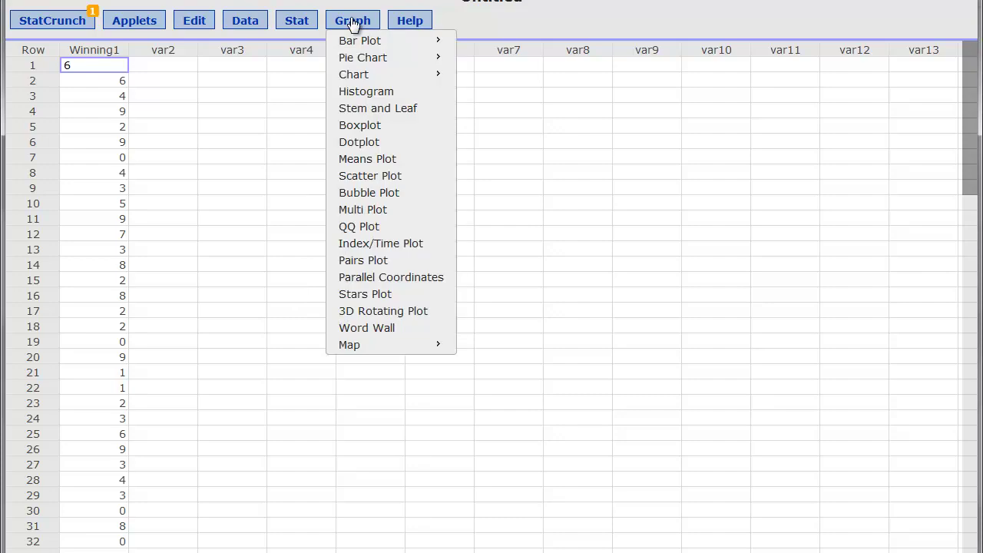
{"action": "left_click", "coordinate": [366, 93]}
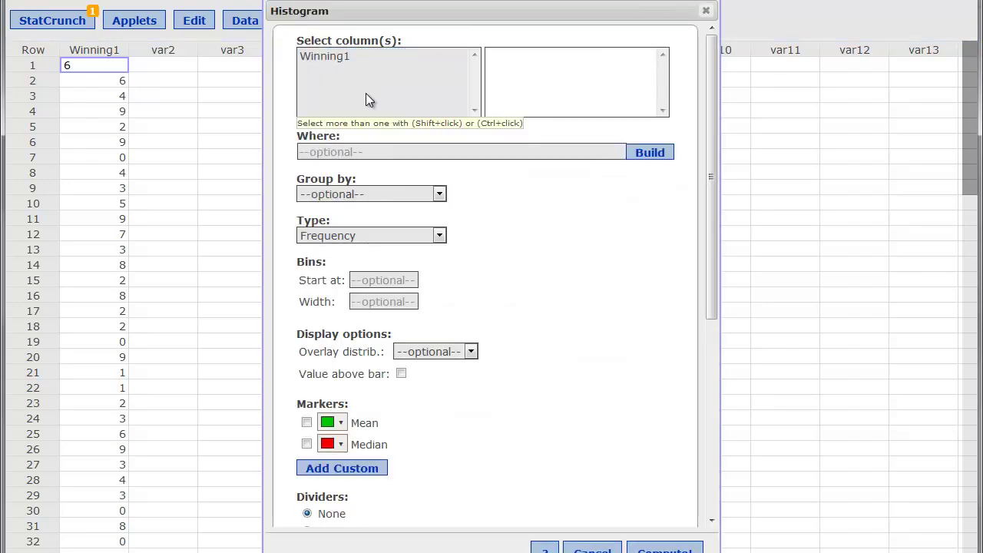
{"action": "left_click", "coordinate": [331, 54]}
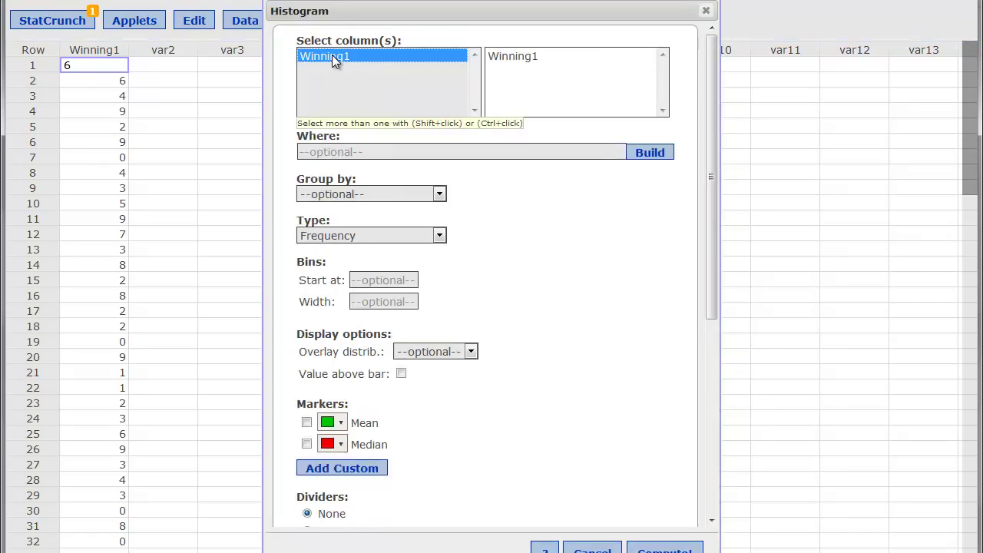
{"action": "left_click", "coordinate": [375, 279]}
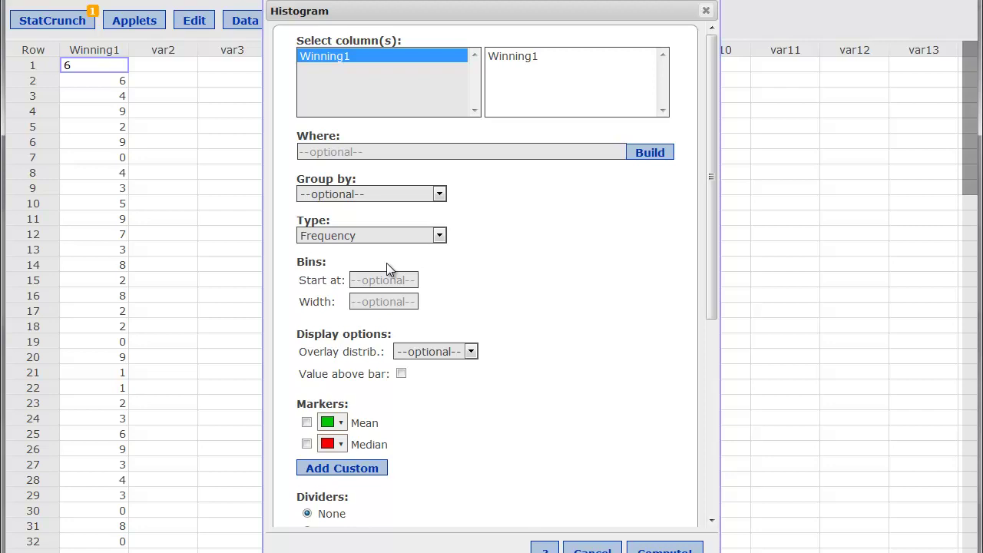
{"action": "type", "text": "0"}
{"action": "left_click", "coordinate": [400, 301]}
{"action": "type", "text": "1"}
{"action": "left_click", "coordinate": [401, 374]}
{"action": "left_click_drag", "start_coordinate": [467, 550], "coordinate": [467, 508]}
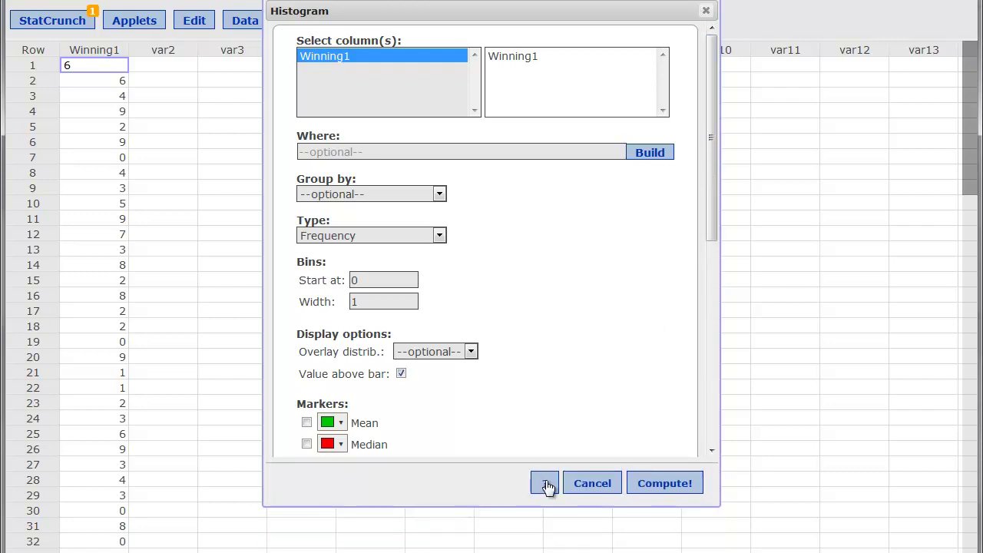
{"action": "left_click", "coordinate": [659, 487]}
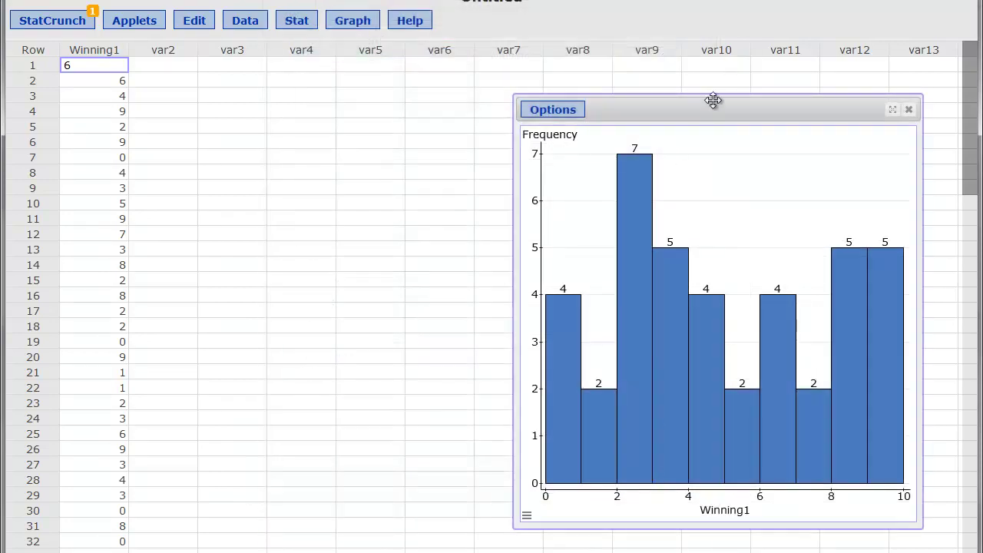
- Move the histogram next to the Winning1 column and compare its bars to find the least frequent winning numbers
{"action": "left_click_drag", "start_coordinate": [711, 115], "coordinate": [404, 84]}
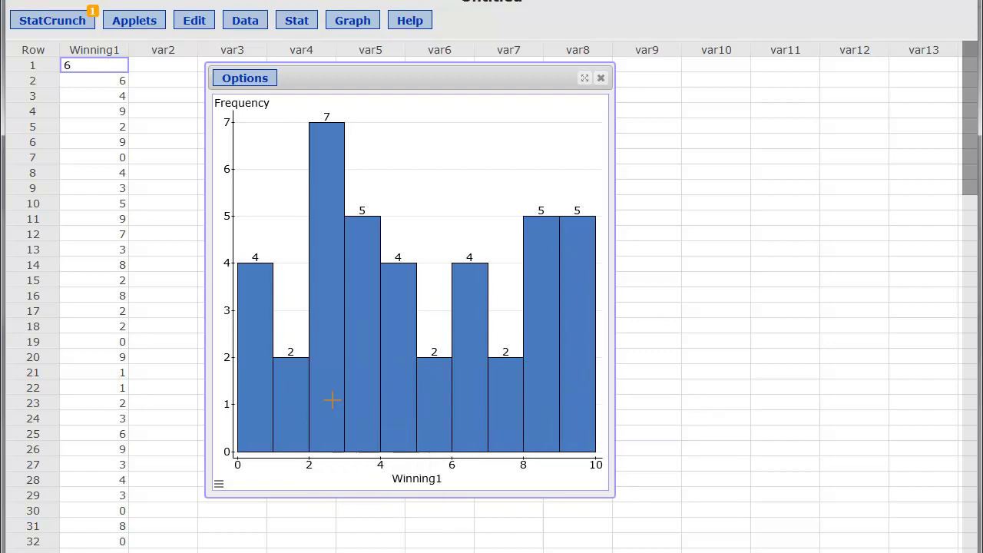
{"action": "mouse_move", "coordinate": [256, 382]}
{"action": "mouse_move", "coordinate": [331, 386]}
{"action": "mouse_move", "coordinate": [290, 378]}
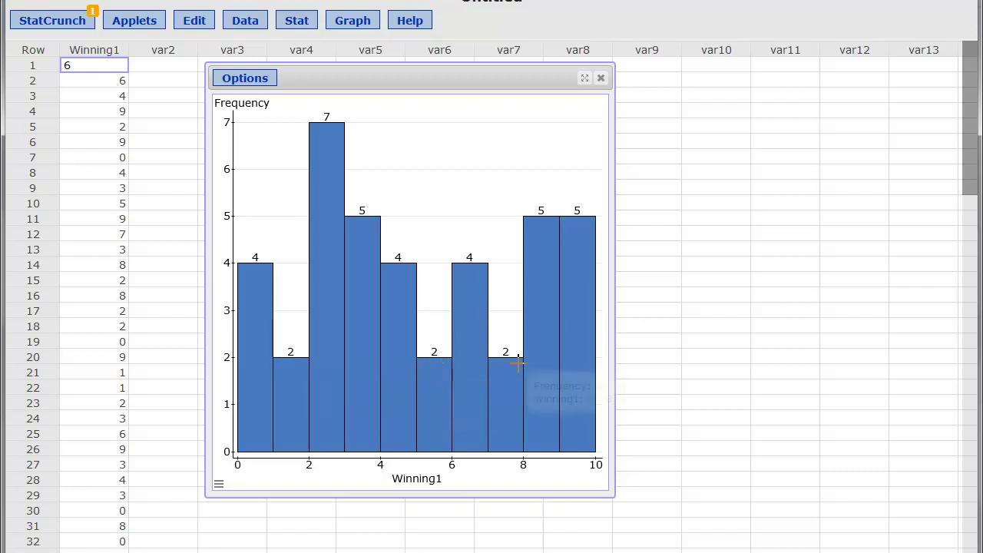
{"action": "mouse_move", "coordinate": [505, 352]}
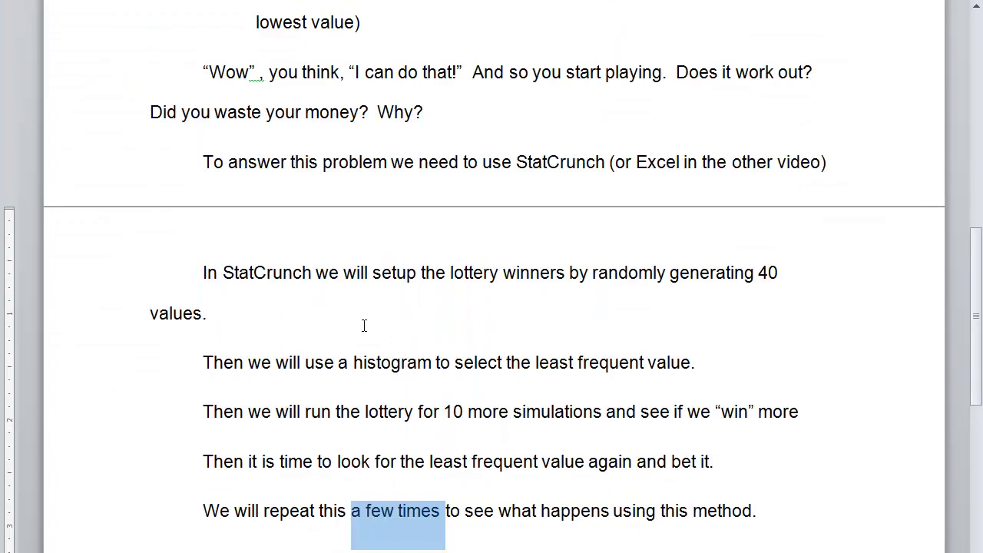
- Switch to the Lottery handout and reread the lines on generating 40 values and selecting the least frequent with a histogram
{"action": "scroll", "coordinate": [364, 325], "scroll_direction": "down", "scroll_amount": 4}
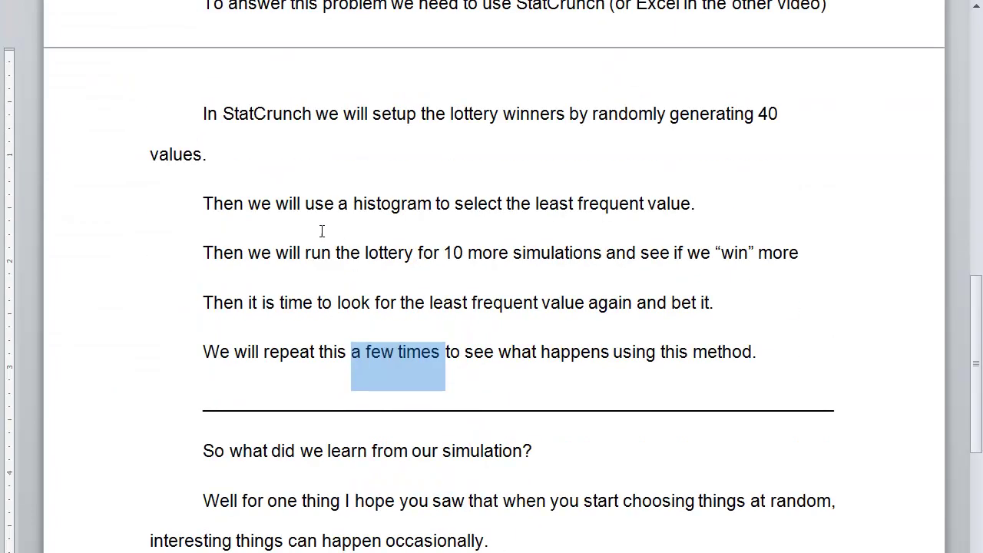
{"action": "left_click_drag", "start_coordinate": [203, 115], "coordinate": [783, 118]}
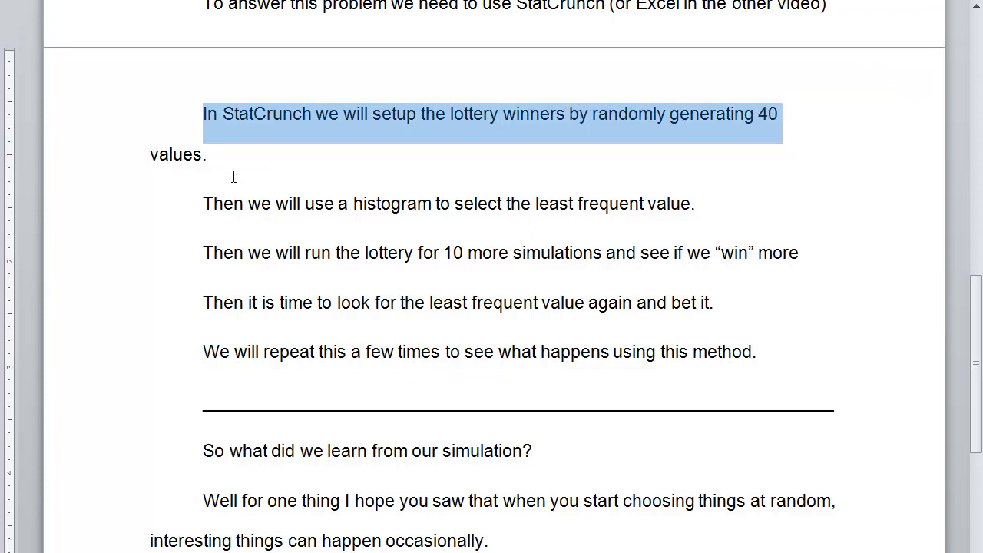
{"action": "left_click_drag", "start_coordinate": [206, 205], "coordinate": [691, 207]}
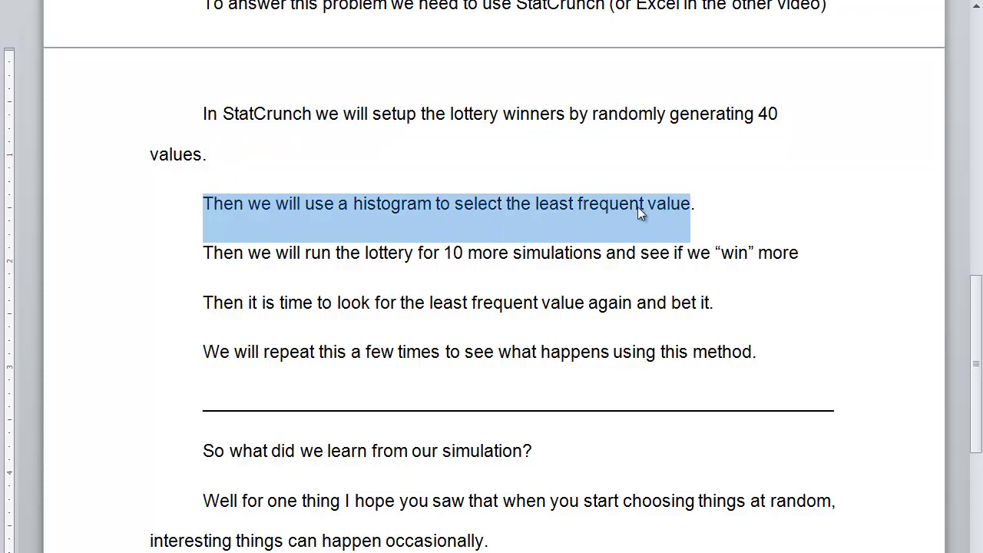
- Read the method's parenthetical rule about which value to pick when several are least frequent
{"action": "scroll", "coordinate": [473, 264], "scroll_direction": "up", "scroll_amount": 3}
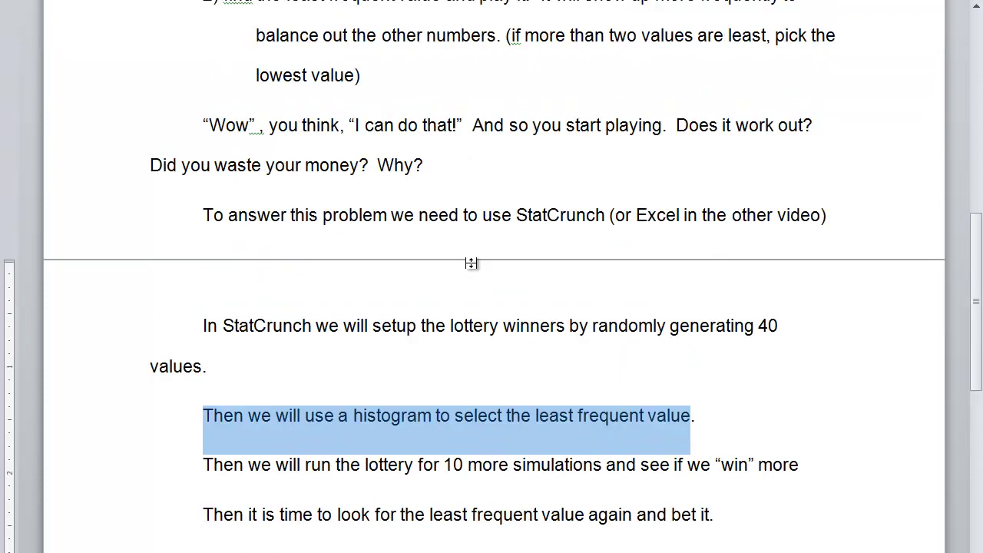
{"action": "scroll", "coordinate": [473, 263], "scroll_direction": "up", "scroll_amount": 2}
{"action": "left_click_drag", "start_coordinate": [507, 194], "coordinate": [829, 207]}
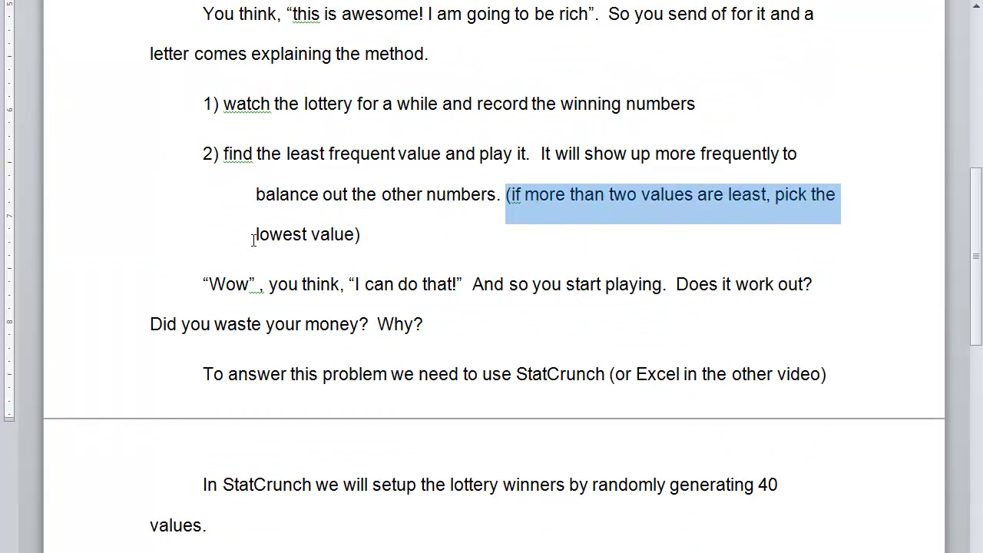
{"action": "left_click_drag", "start_coordinate": [255, 236], "coordinate": [361, 235]}
{"action": "scroll", "coordinate": [415, 415], "scroll_direction": "down", "scroll_amount": 7}
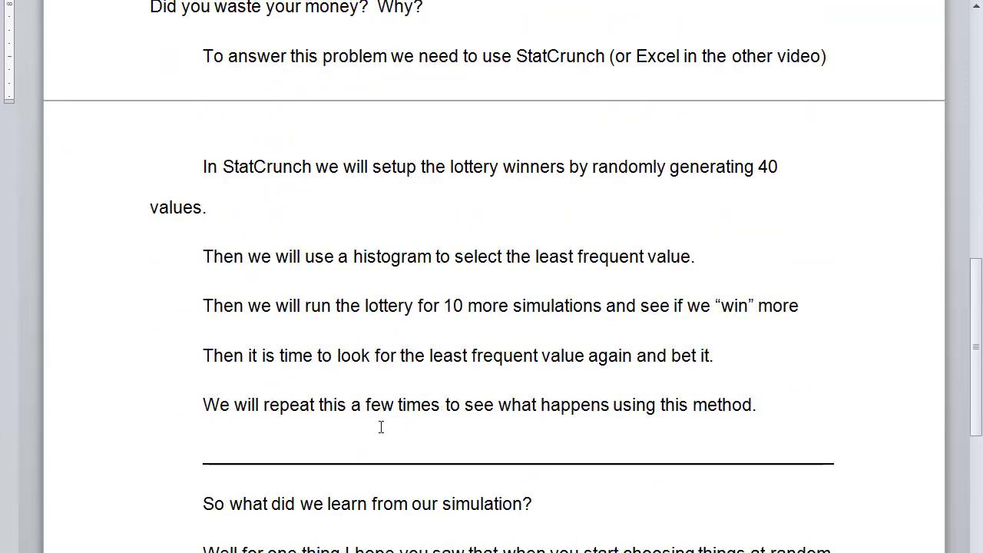
{"action": "scroll", "coordinate": [398, 453], "scroll_direction": "up", "scroll_amount": 1}
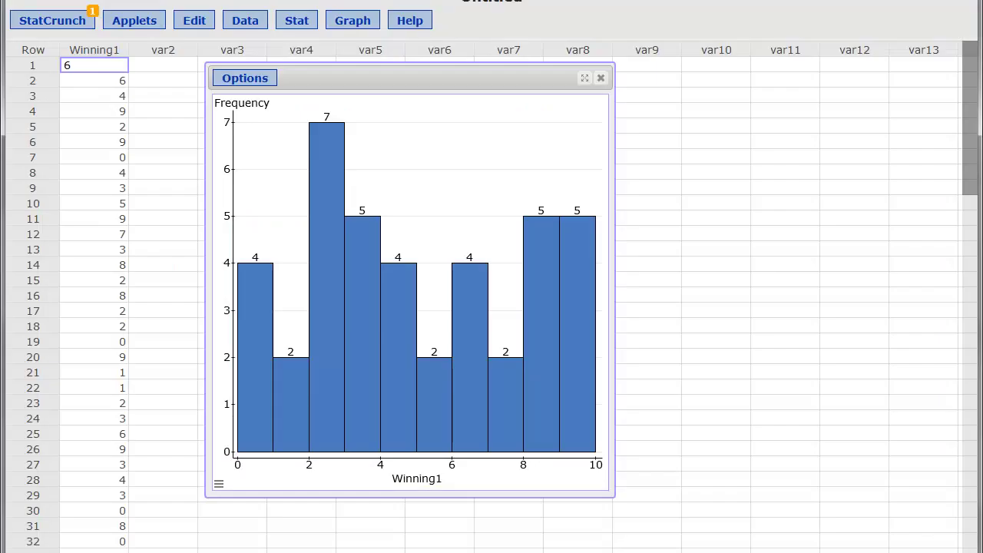
- Return to StatCrunch, close the histogram, and start a Discrete Uniform simulation with 10 rows and 1 column
{"action": "mouse_move", "coordinate": [303, 377]}
{"action": "left_click", "coordinate": [601, 79]}
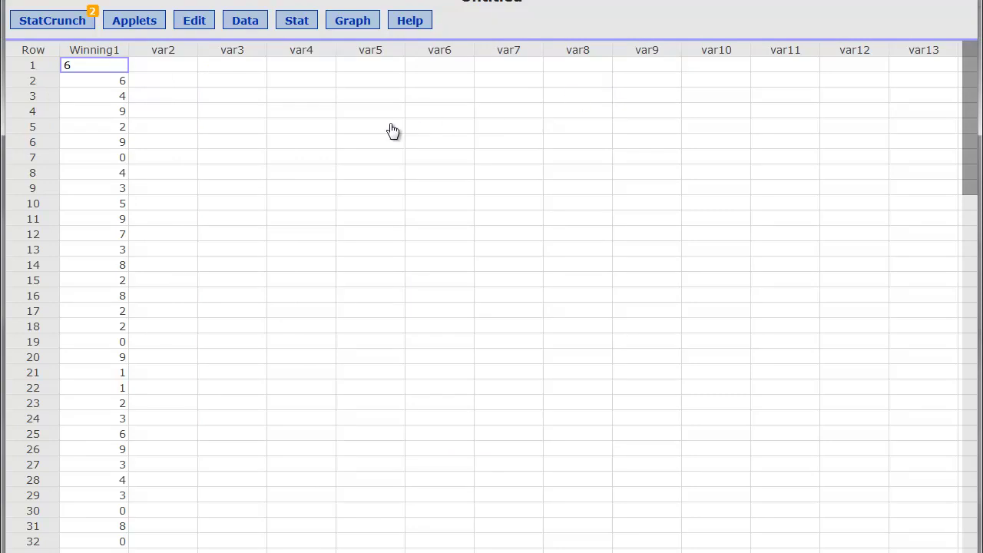
{"action": "left_click", "coordinate": [248, 23]}
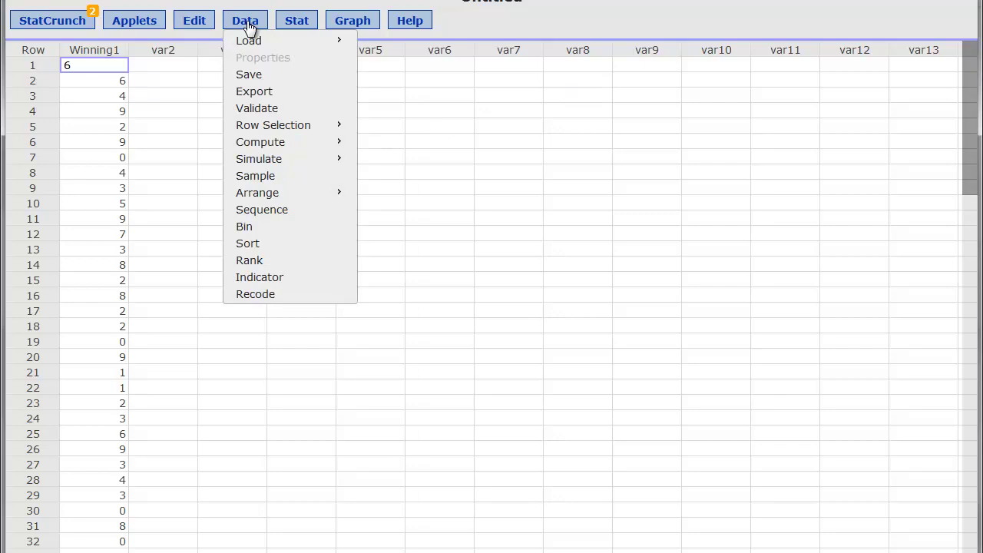
{"action": "mouse_move", "coordinate": [275, 167]}
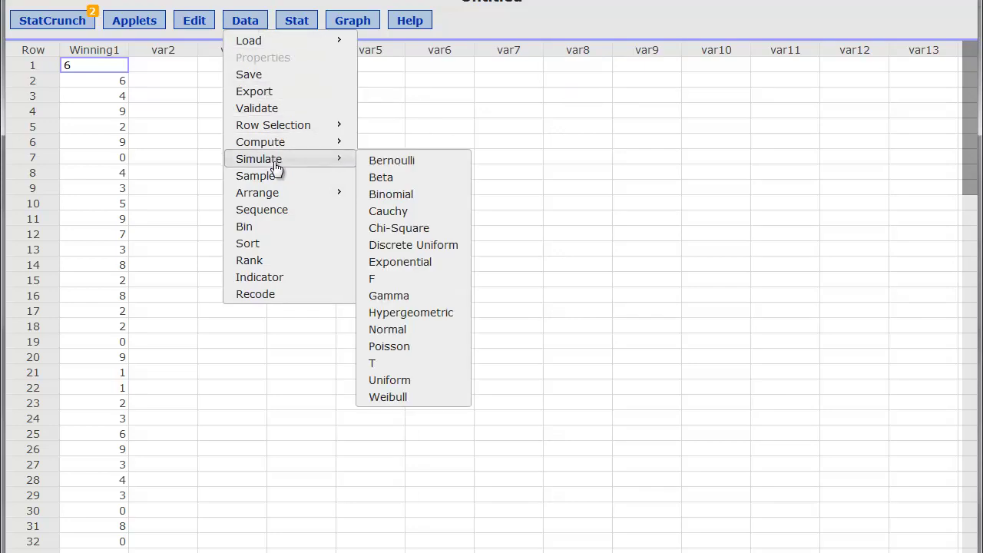
{"action": "left_click", "coordinate": [418, 245]}
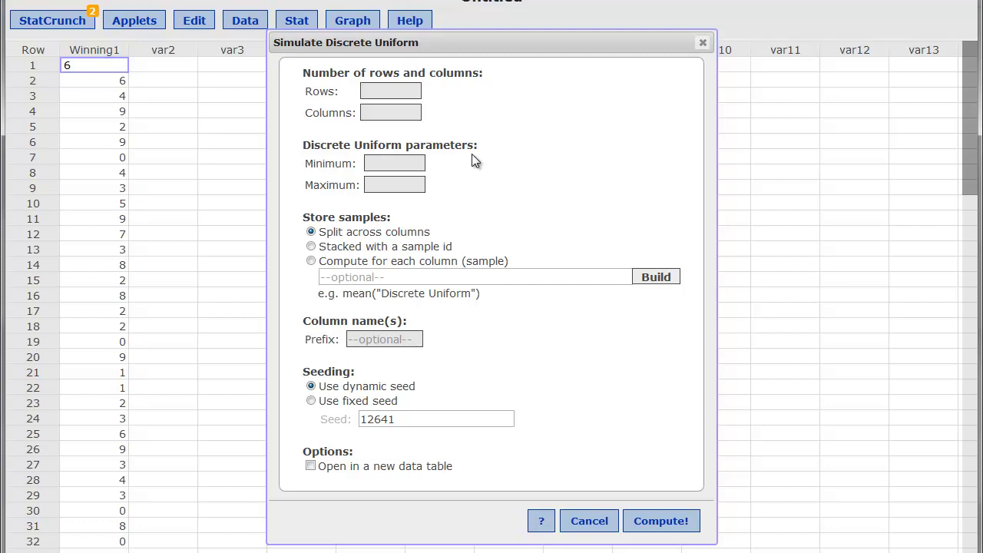
{"action": "type", "text": "10"}
{"action": "left_click", "coordinate": [388, 114]}
{"action": "type", "text": "1"}
- Set the uniform range from 0 to 9, prefix the column with Bet 1, compute the simulation, and dismiss the result message
{"action": "type", "text": "9"}
{"action": "left_click", "coordinate": [393, 323]}
{"action": "type", "text": "Bet"}
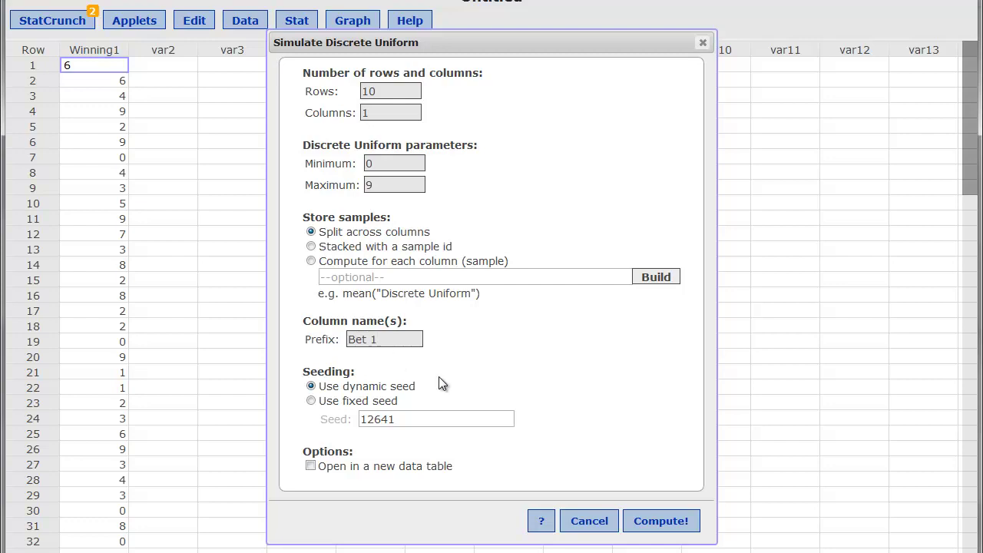
{"action": "left_click", "coordinate": [665, 521]}
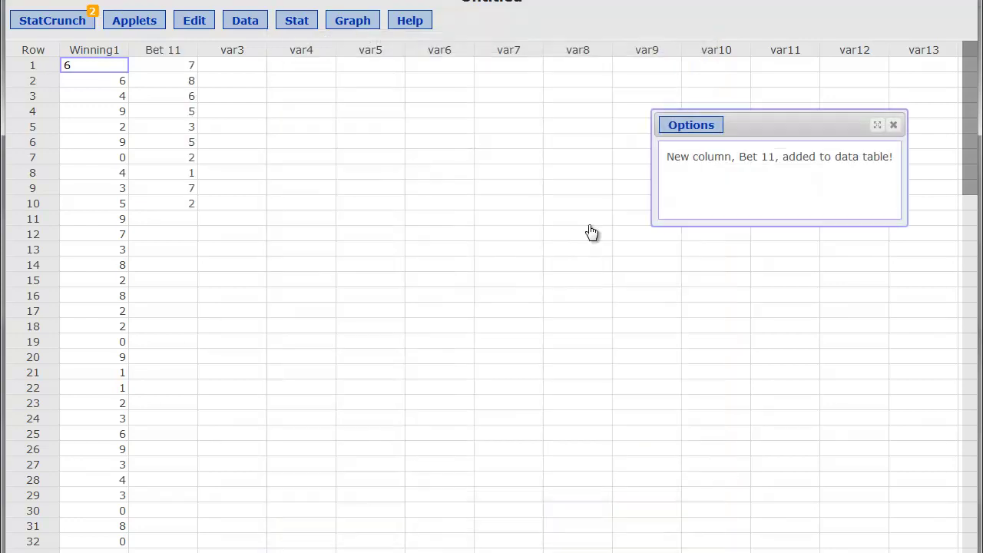
{"action": "left_click", "coordinate": [893, 125]}
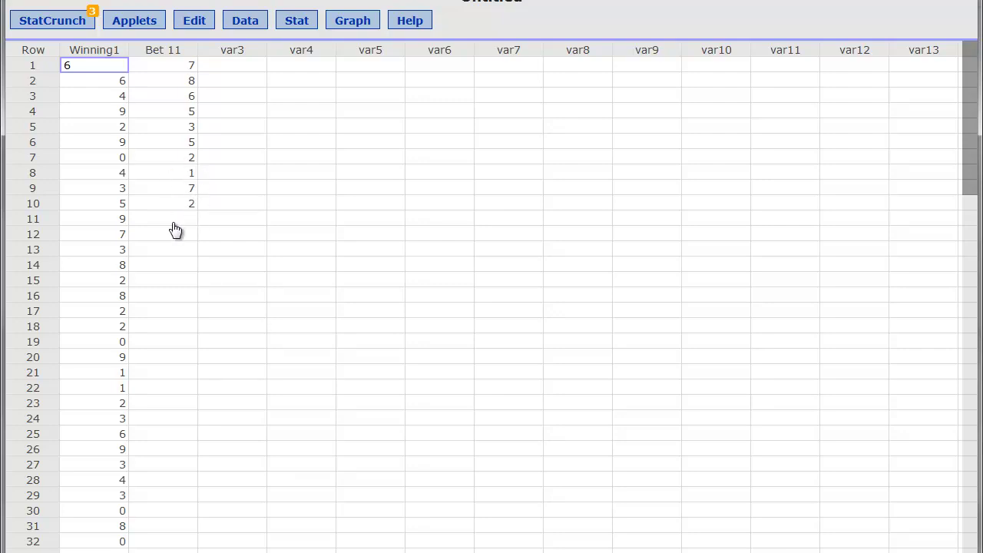
- Create a frequency histogram of the simulated Bet 11 column with values above the bars
{"action": "left_click", "coordinate": [353, 23]}
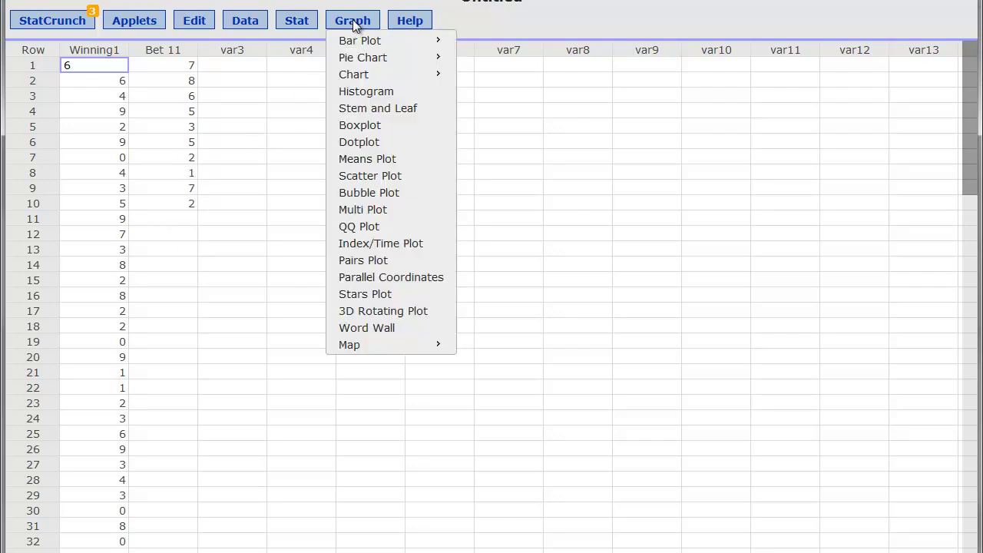
{"action": "left_click", "coordinate": [359, 92]}
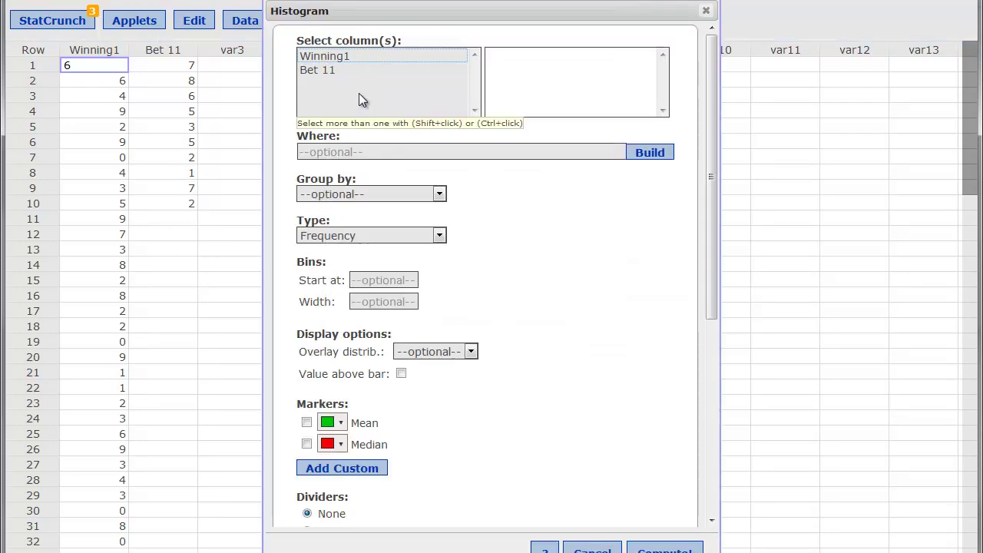
{"action": "left_click", "coordinate": [317, 71]}
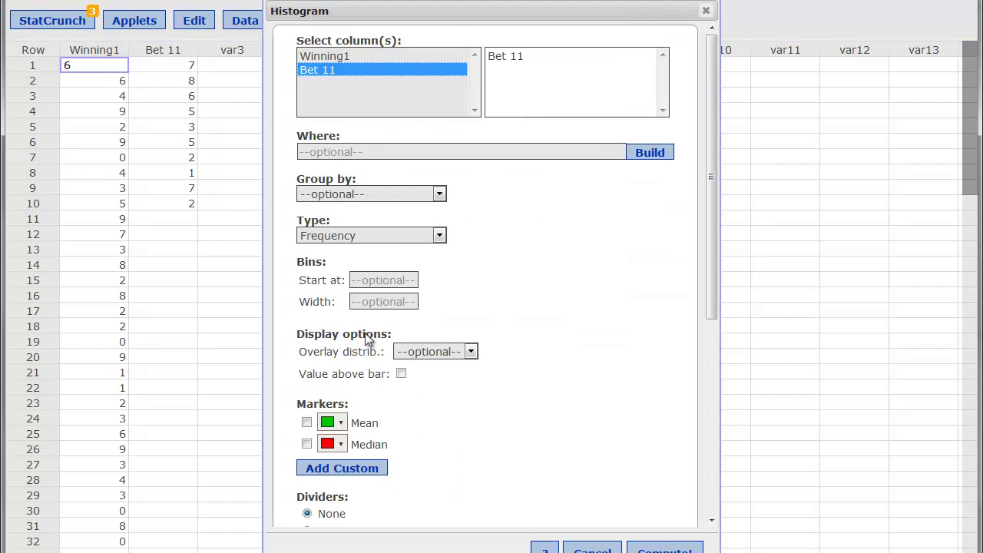
{"action": "left_click", "coordinate": [401, 374]}
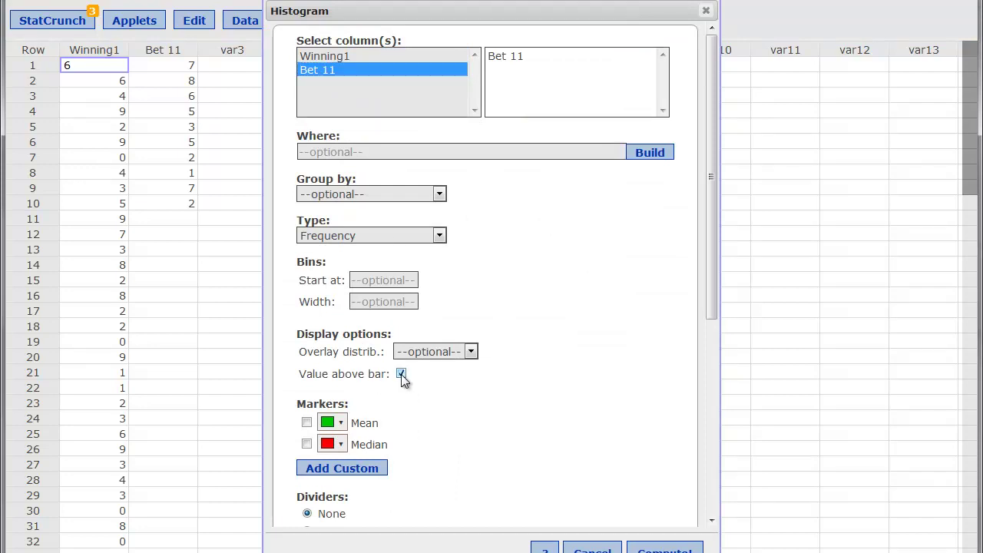
{"action": "left_click", "coordinate": [665, 550]}
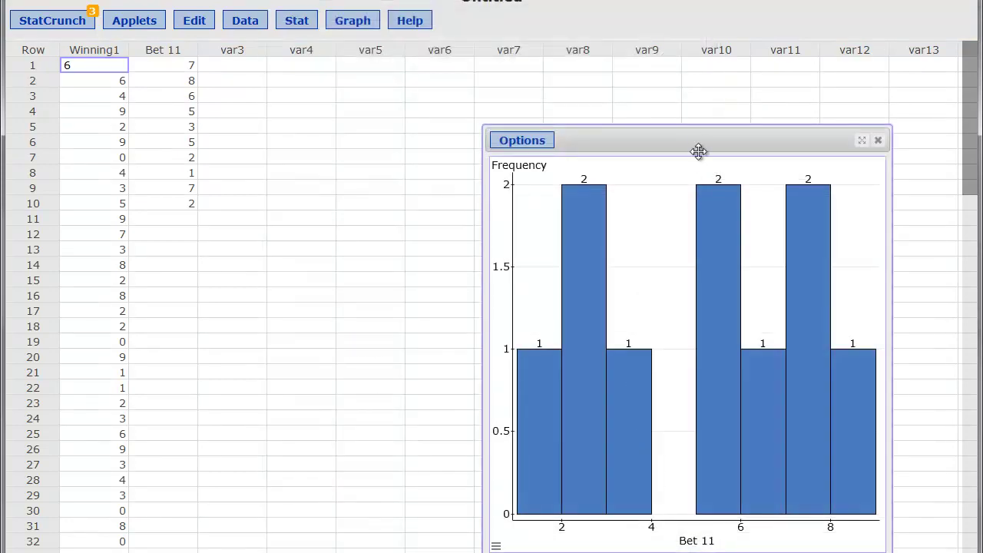
- Move the Bet 11 histogram closer to the data, compare how often each value occurs, and close it
{"action": "left_click_drag", "start_coordinate": [687, 136], "coordinate": [593, 86]}
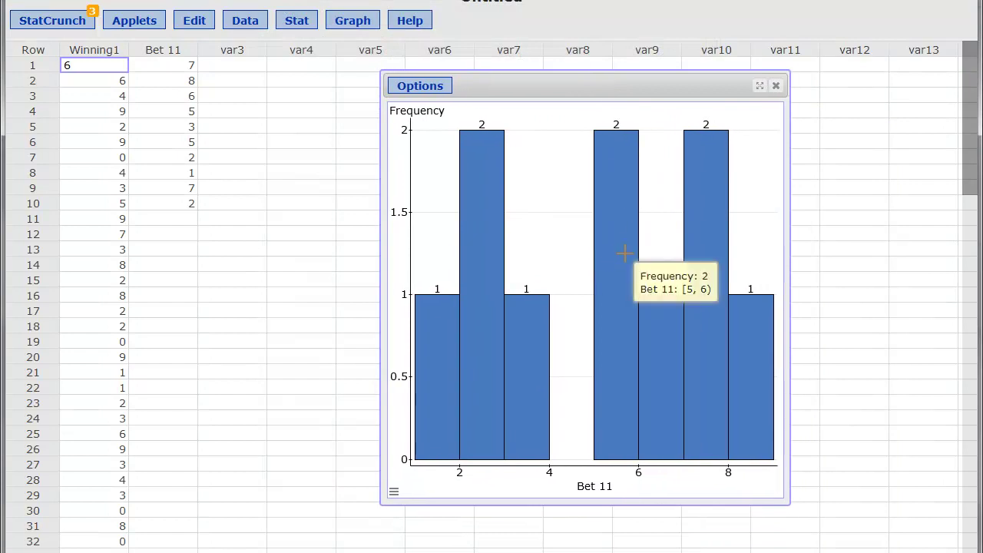
{"action": "mouse_move", "coordinate": [483, 177]}
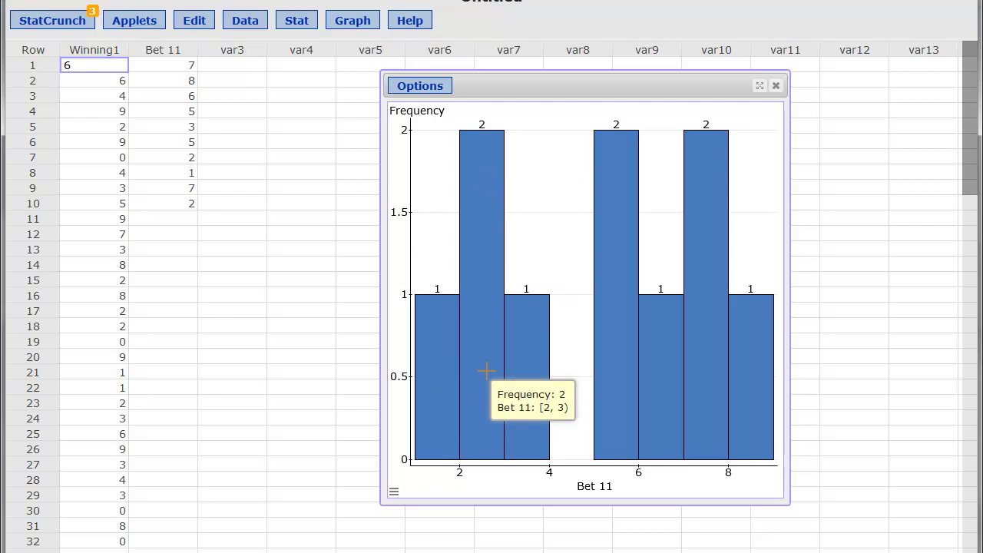
{"action": "mouse_move", "coordinate": [623, 379]}
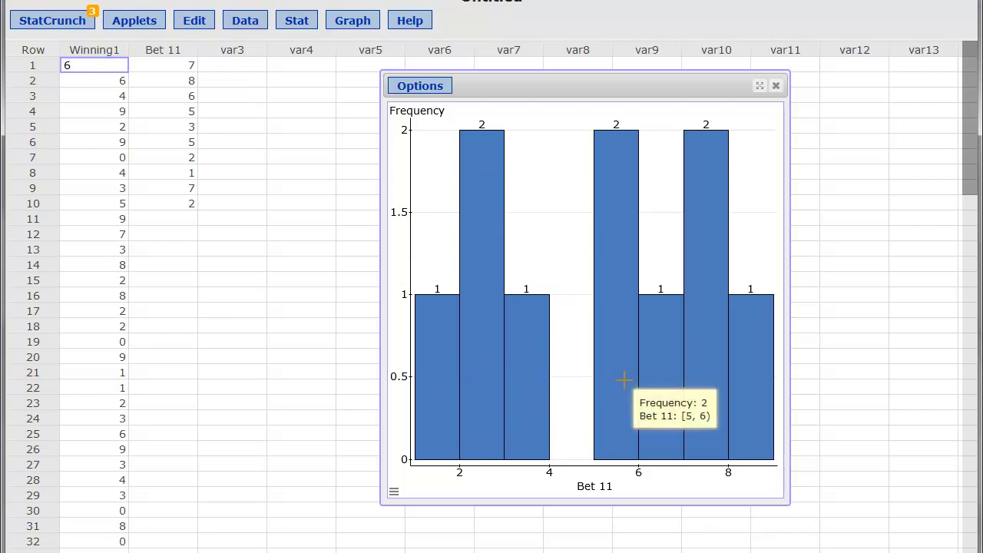
{"action": "mouse_move", "coordinate": [709, 369]}
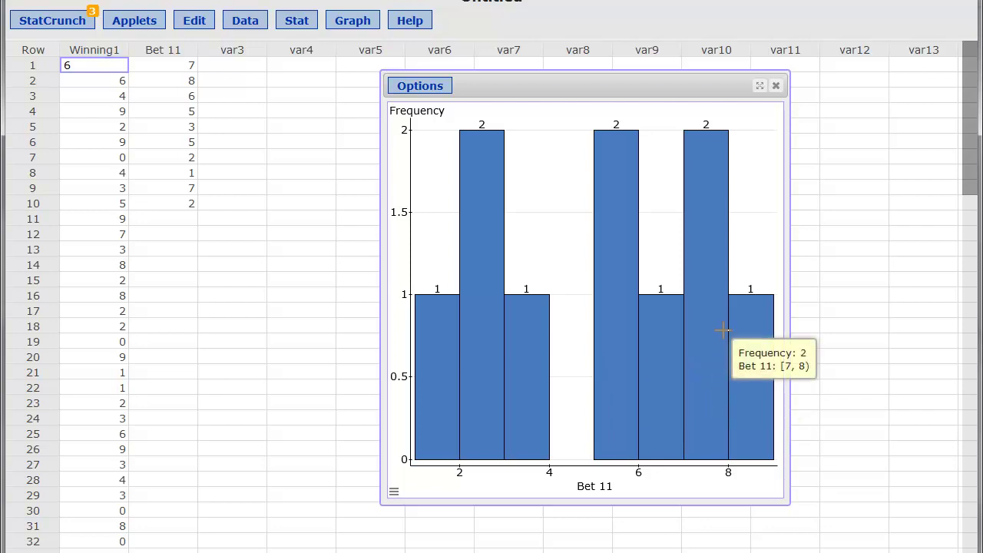
{"action": "left_click", "coordinate": [777, 87]}
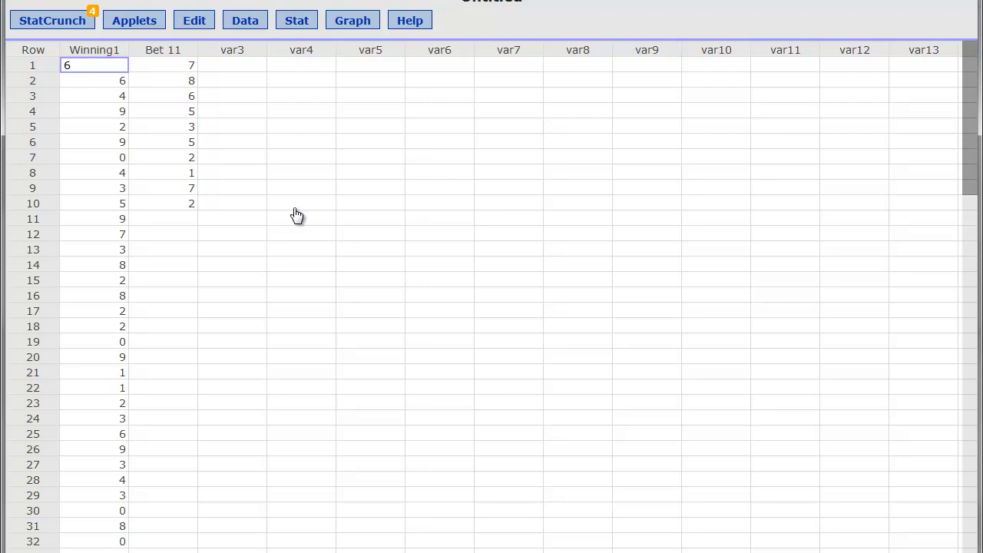
- Move the ten Bet 11 values to the end of the Winning1 column, starting at row 41
{"action": "left_click_drag", "start_coordinate": [172, 70], "coordinate": [160, 206]}
{"action": "key", "text": "ctrl+c"}
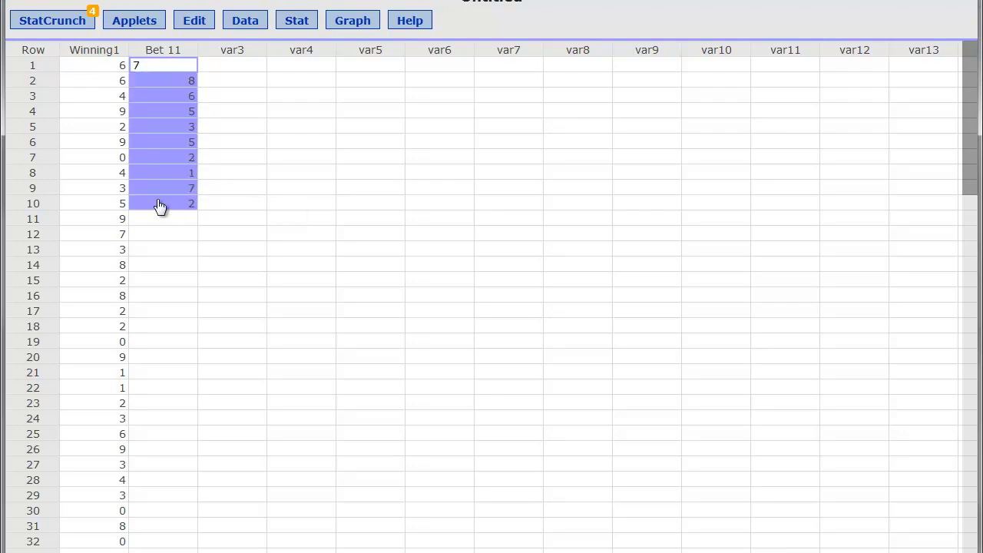
{"action": "key", "text": "Delete"}
{"action": "left_click_drag", "start_coordinate": [968, 165], "coordinate": [965, 361]}
{"action": "left_click_drag", "start_coordinate": [974, 320], "coordinate": [972, 270]}
{"action": "left_click", "coordinate": [102, 142]}
{"action": "key", "text": "ctrl+v"}
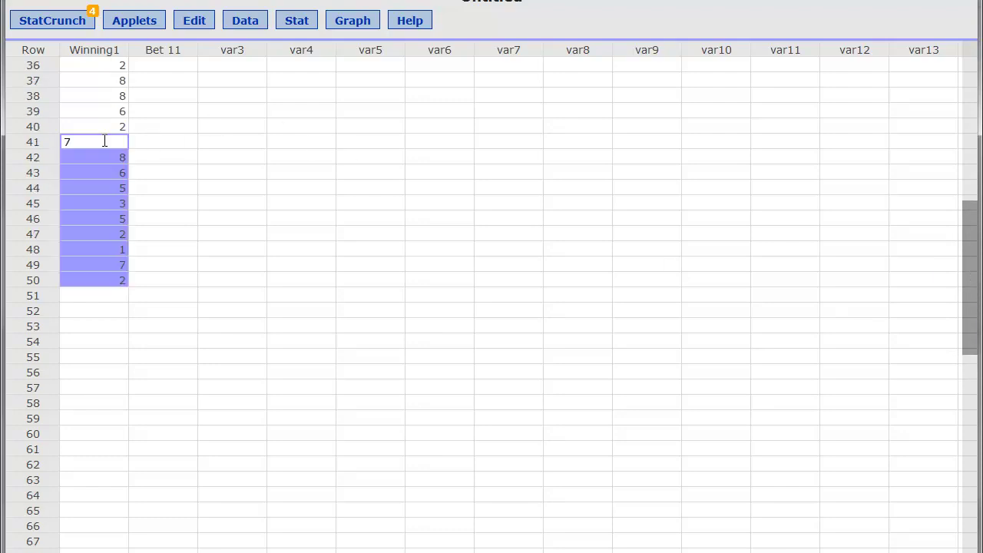
- Create a frequency histogram of Winning1 with bins starting at 0, a bin width of 1, and values above the bars
{"action": "left_click_drag", "start_coordinate": [975, 254], "coordinate": [959, 33]}
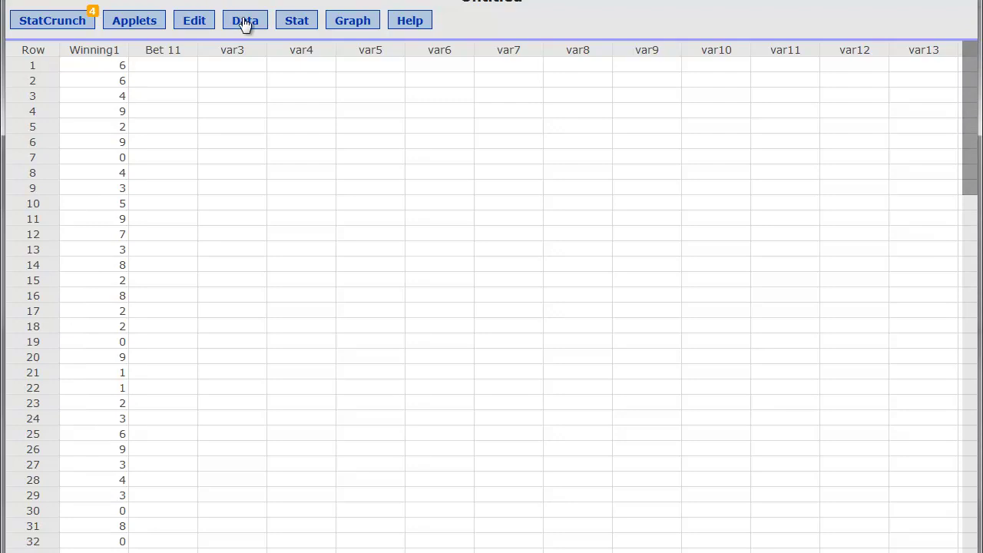
{"action": "left_click", "coordinate": [356, 23]}
{"action": "left_click", "coordinate": [362, 92]}
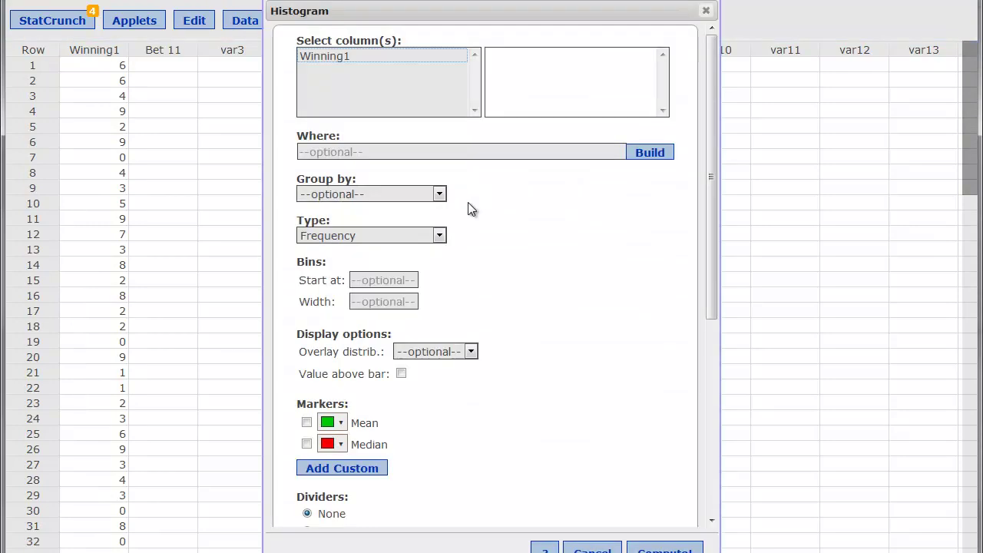
{"action": "left_click", "coordinate": [327, 56]}
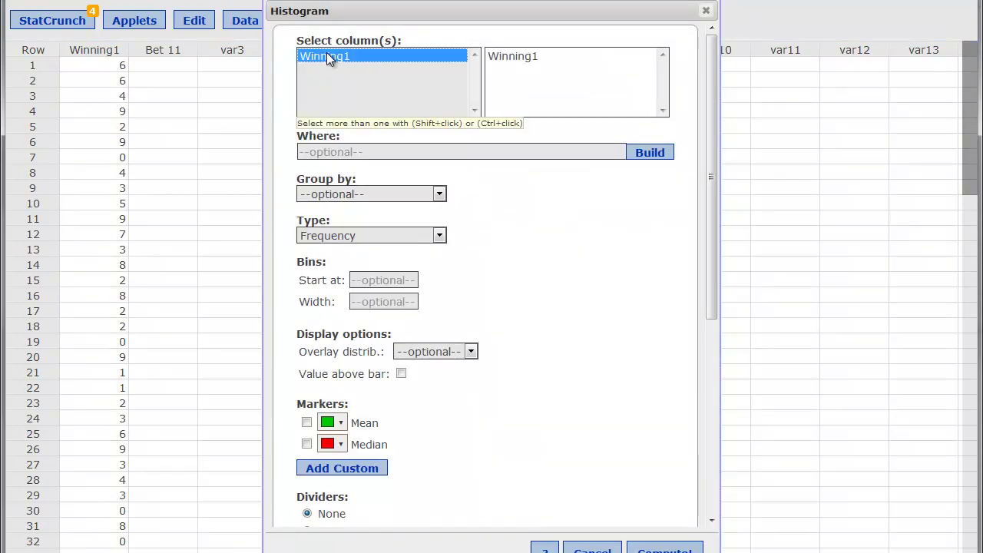
{"action": "left_click", "coordinate": [363, 281]}
{"action": "type", "text": "0"}
{"action": "left_click", "coordinate": [366, 302]}
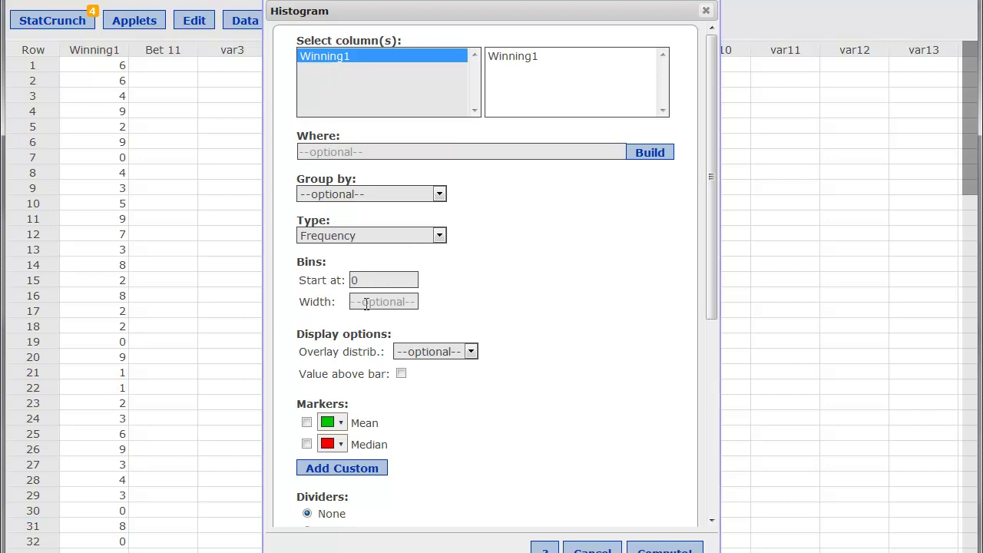
{"action": "type", "text": "1"}
{"action": "left_click", "coordinate": [401, 373]}
{"action": "left_click_drag", "start_coordinate": [710, 281], "coordinate": [710, 322]}
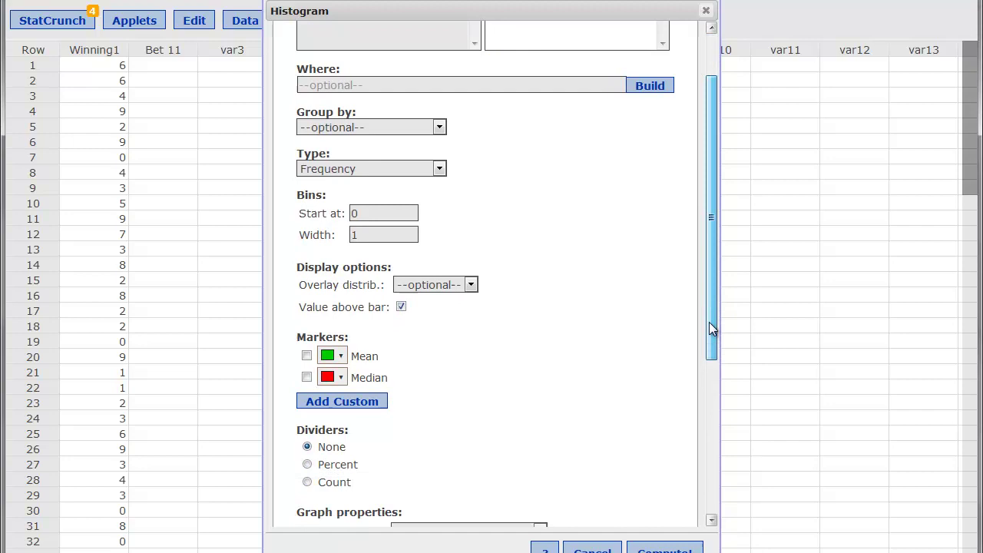
{"action": "left_click", "coordinate": [661, 550]}
- Move the Winning1 histogram beside the data, check its bars for the least frequent number, and close it
{"action": "left_click_drag", "start_coordinate": [661, 162], "coordinate": [492, 104]}
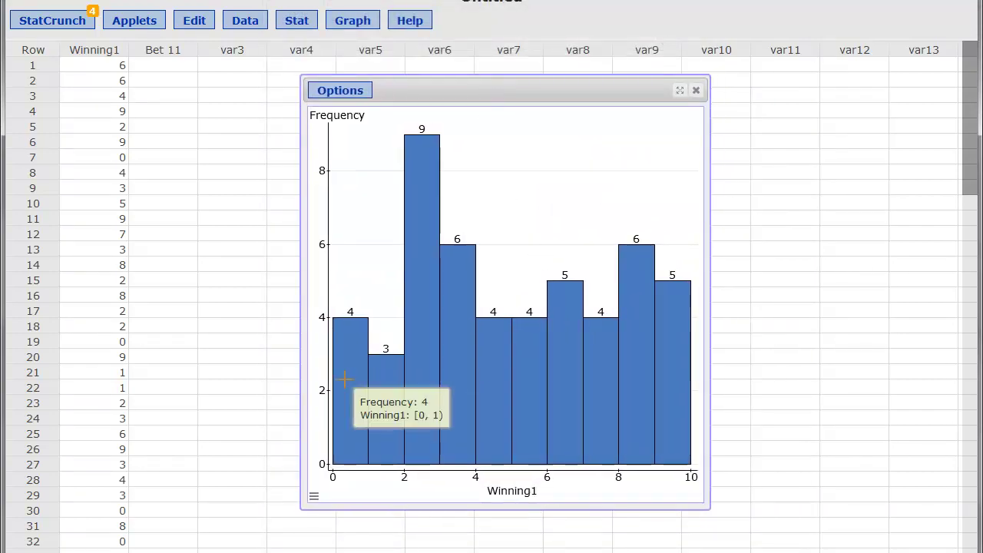
{"action": "mouse_move", "coordinate": [393, 391]}
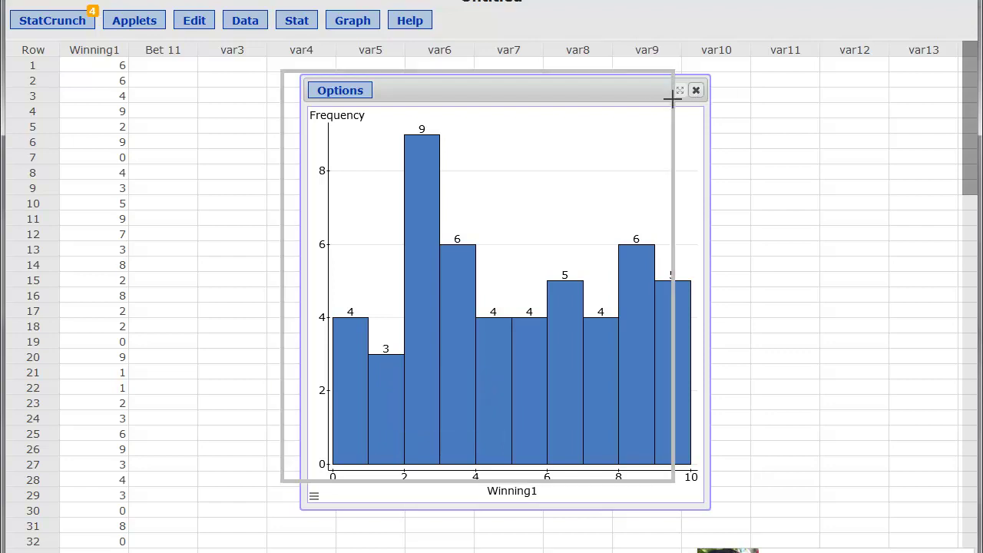
{"action": "left_click", "coordinate": [696, 91]}
- Simulate a Discrete Uniform column with 20 rows, minimum 0, maximum 9 and prefix Bet 1, and dismiss the result message
{"action": "left_click", "coordinate": [247, 22]}
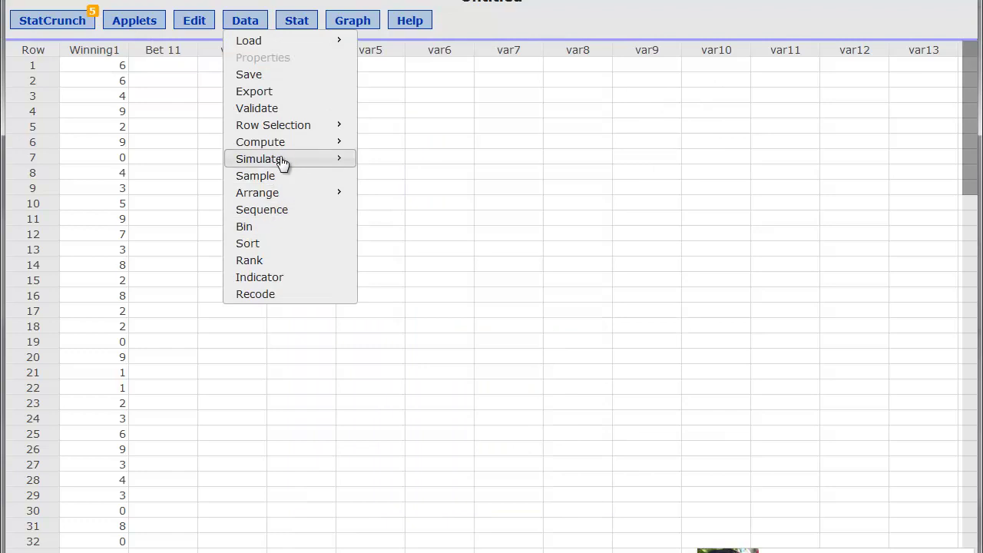
{"action": "mouse_move", "coordinate": [281, 160]}
{"action": "left_click", "coordinate": [398, 245]}
{"action": "left_click", "coordinate": [385, 94]}
{"action": "type", "text": "20"}
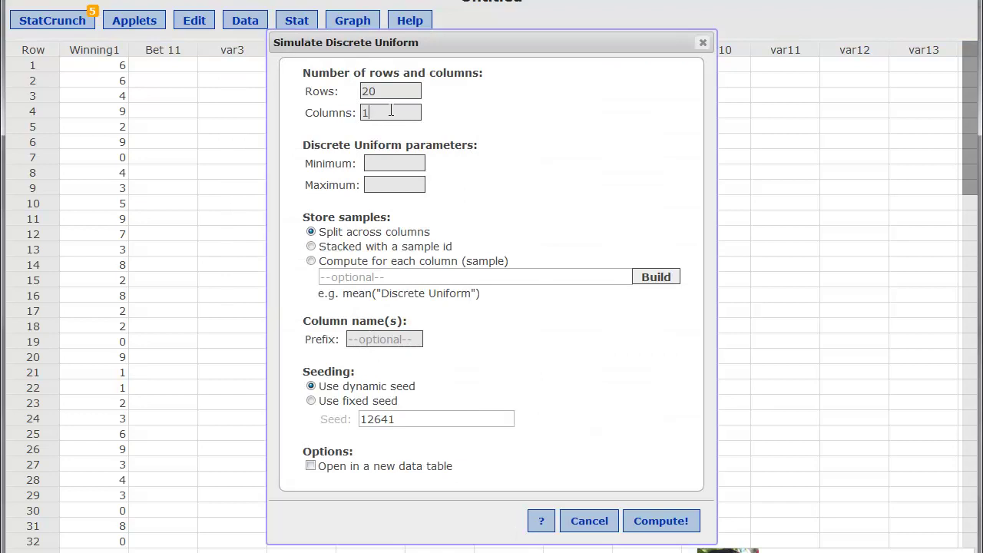
{"action": "left_click", "coordinate": [393, 112]}
{"action": "type", "text": "0"}
{"action": "type", "text": "9"}
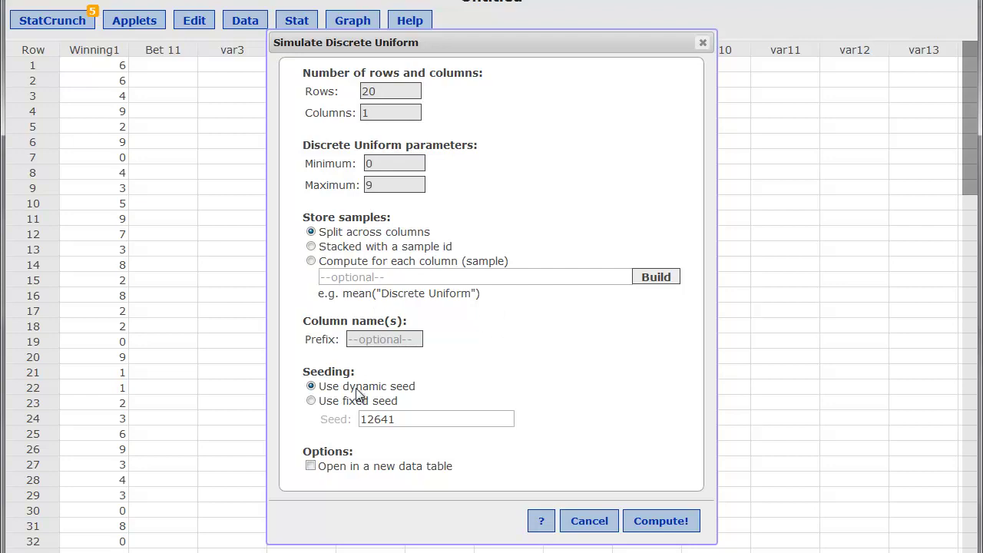
{"action": "left_click", "coordinate": [361, 345]}
{"action": "type", "text": "Bet 1"}
{"action": "left_click", "coordinate": [662, 526]}
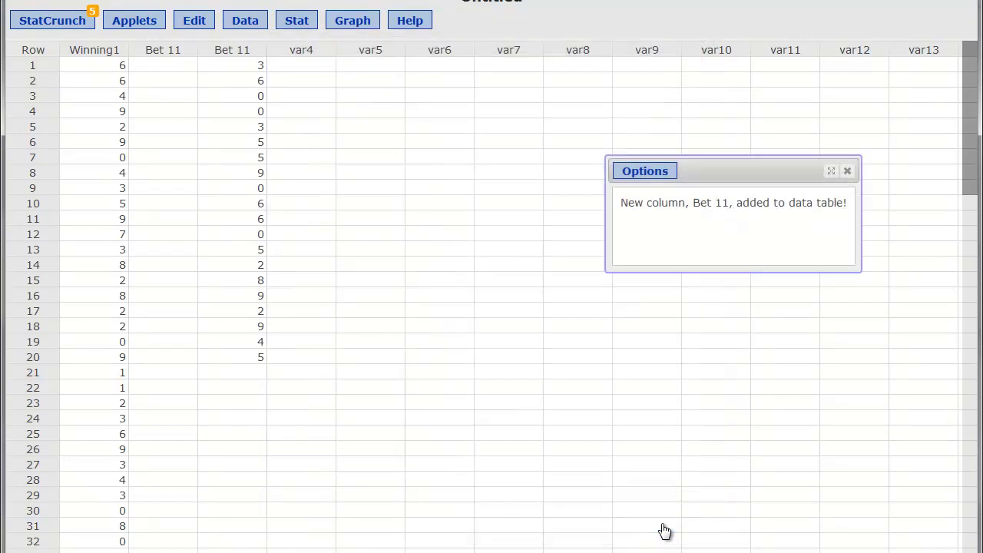
{"action": "left_click", "coordinate": [847, 170]}
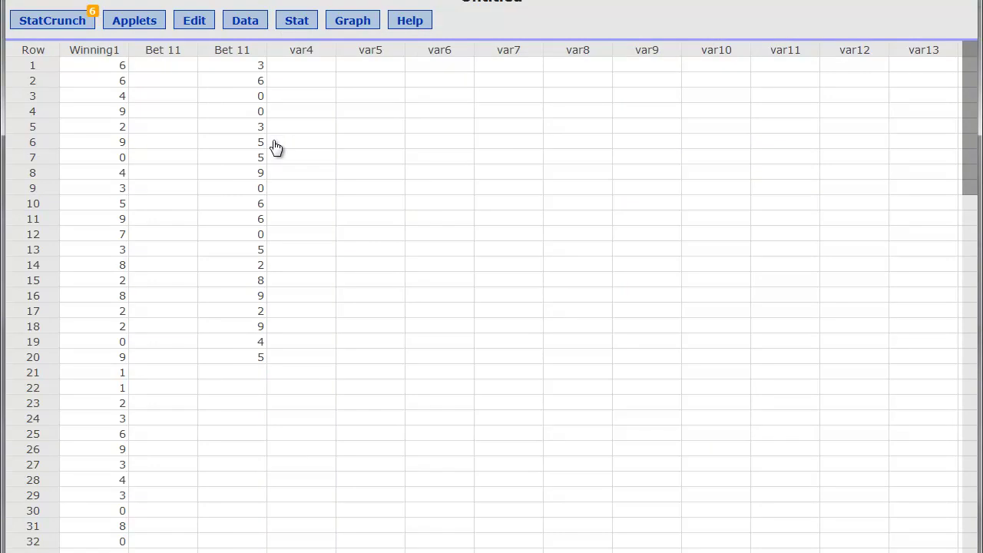
- Compute the expression 1/10 into a new column and dismiss the result message
{"action": "left_click", "coordinate": [242, 23]}
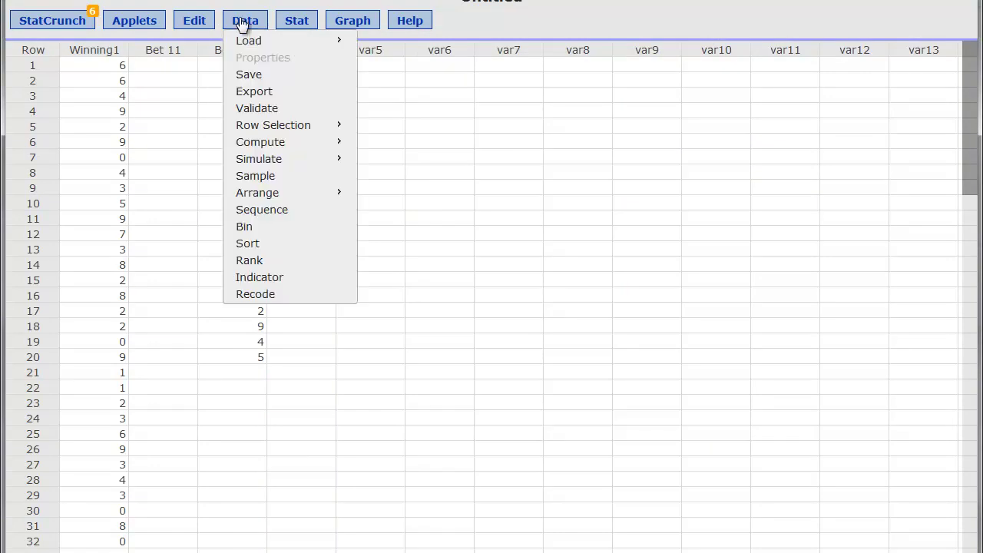
{"action": "left_click", "coordinate": [373, 144]}
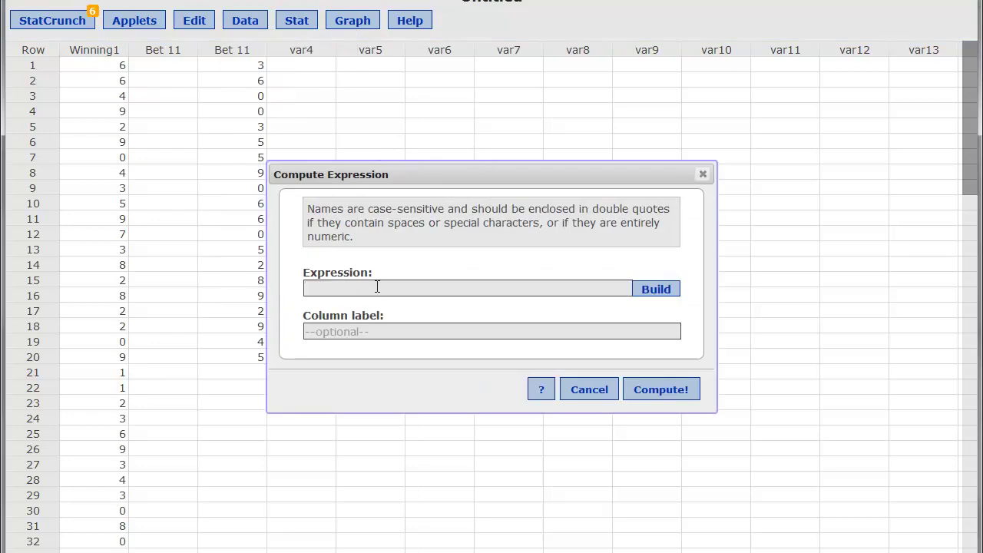
{"action": "type", "text": "1/10"}
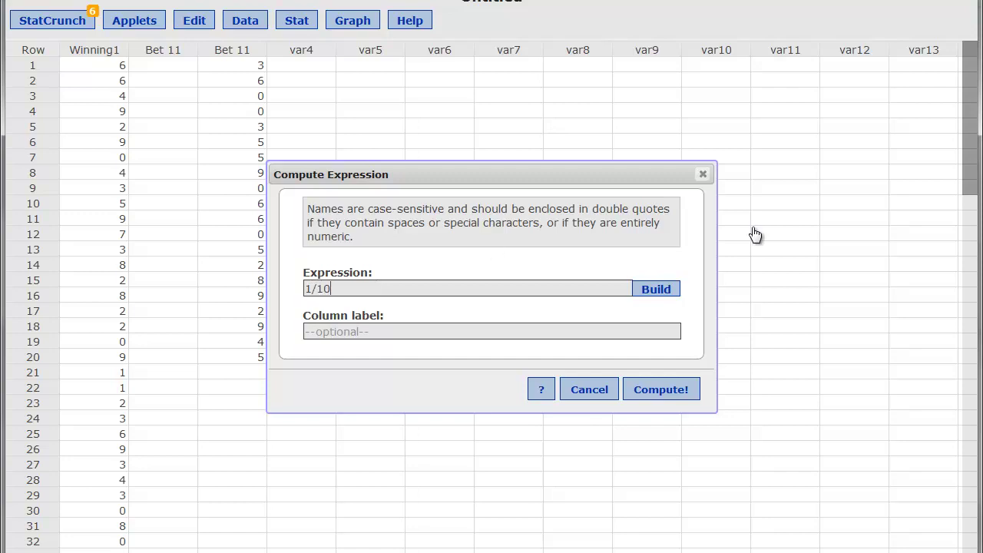
{"action": "left_click", "coordinate": [657, 390]}
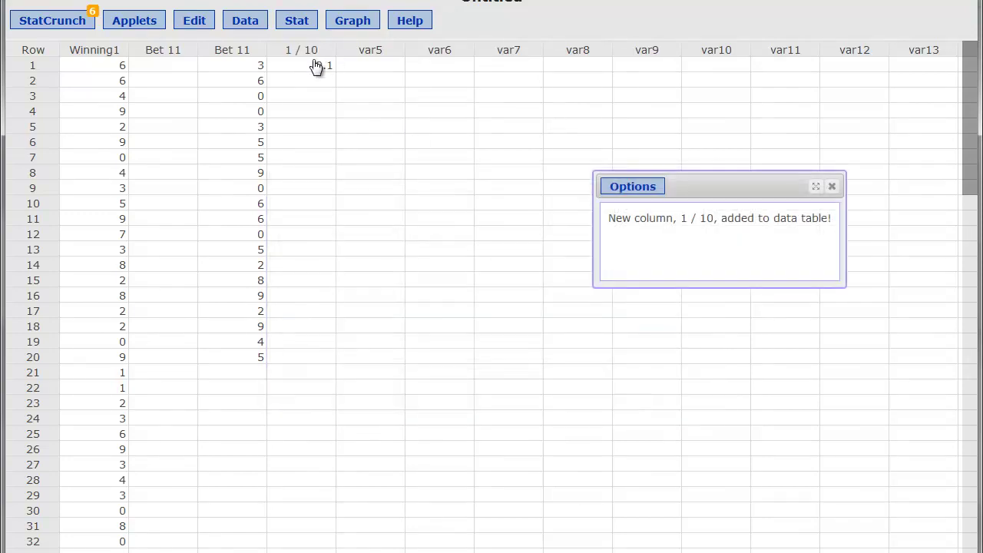
{"action": "left_click", "coordinate": [832, 188]}
- Compute the expression 20*1/10 into another new column
{"action": "left_click", "coordinate": [244, 24]}
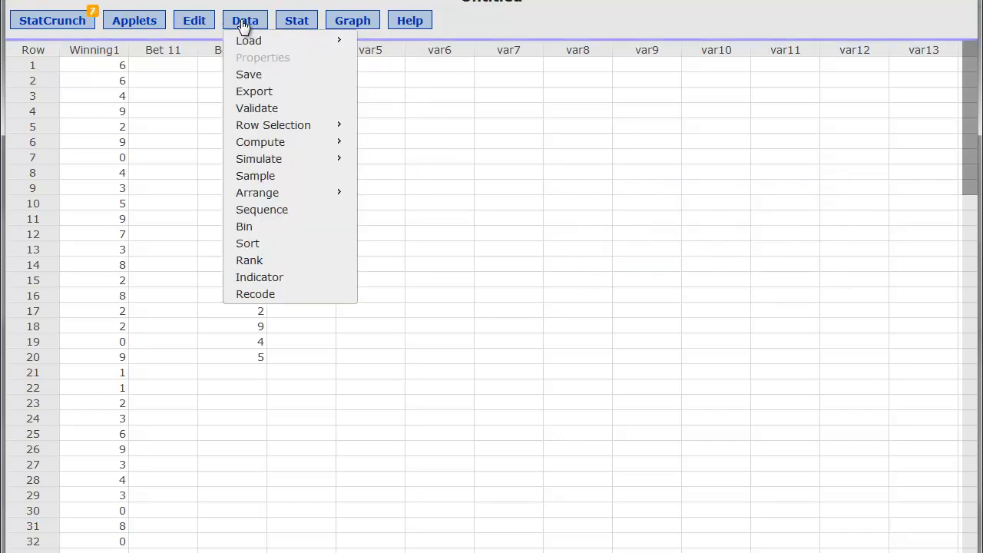
{"action": "mouse_move", "coordinate": [281, 149]}
{"action": "left_click", "coordinate": [398, 144]}
{"action": "type", "text": "2"}
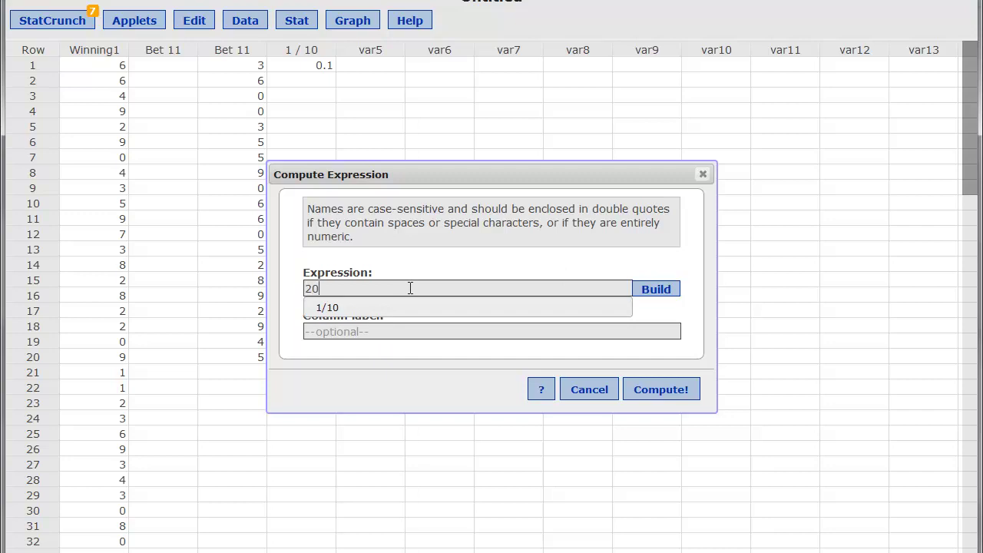
{"action": "type", "text": "0"}
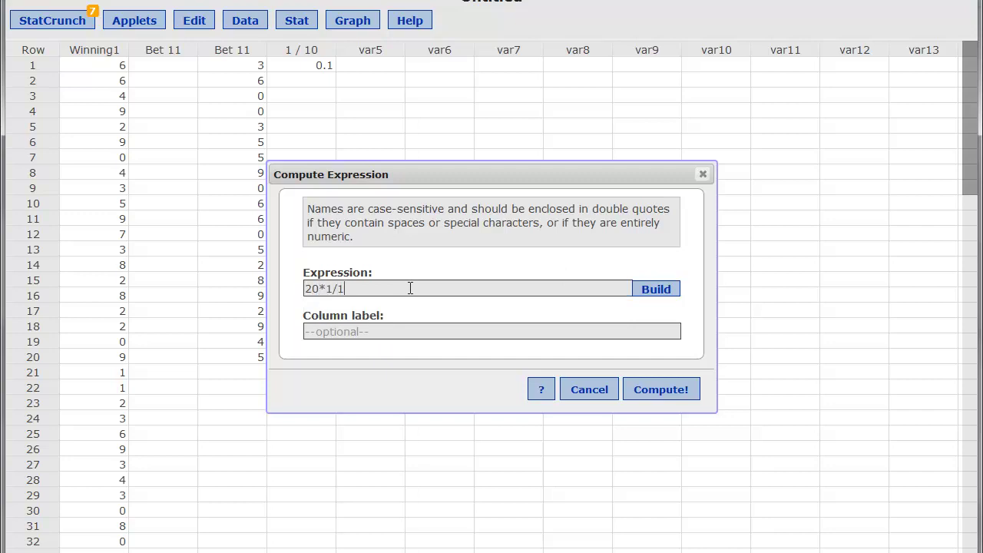
{"action": "left_click", "coordinate": [663, 392]}
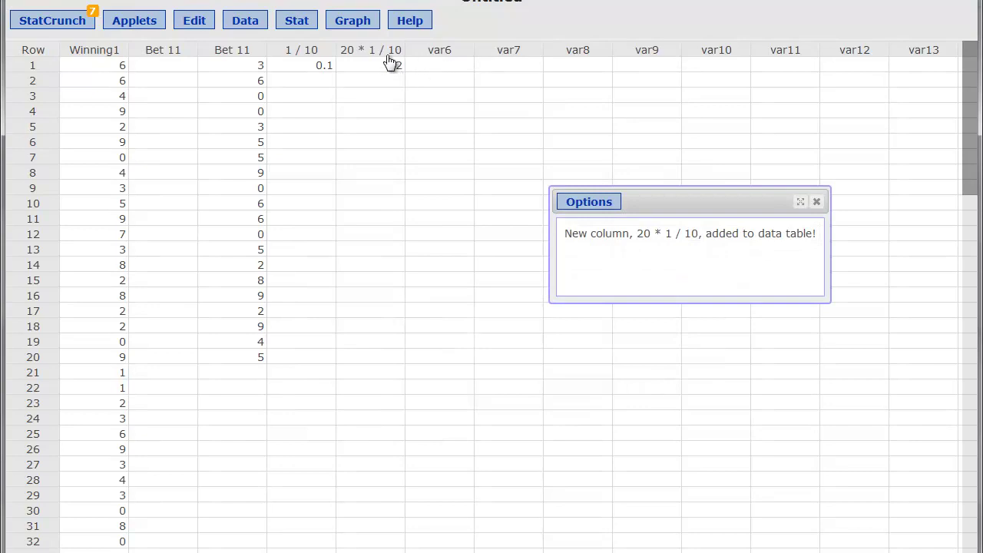
- Dismiss the result message and create a frequency histogram of Bet 11 with bins starting at 0, width 1, and values above the bars
{"action": "left_click", "coordinate": [816, 201]}
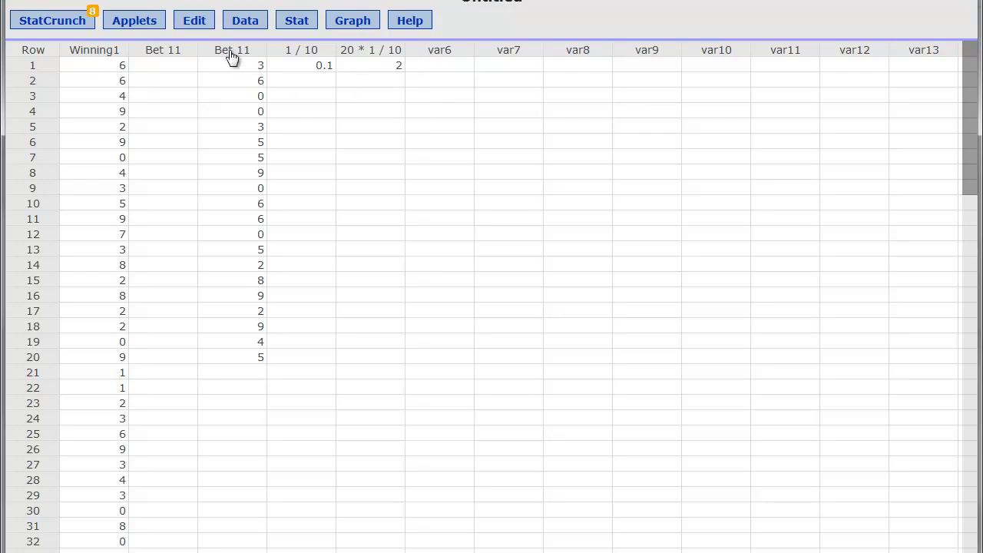
{"action": "left_click", "coordinate": [339, 24]}
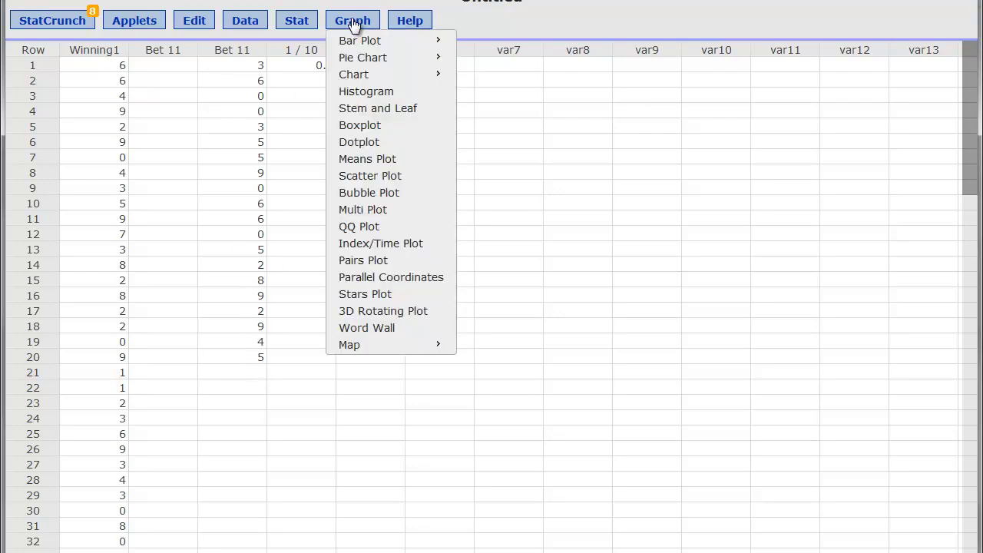
{"action": "left_click", "coordinate": [358, 94]}
{"action": "left_click", "coordinate": [316, 71]}
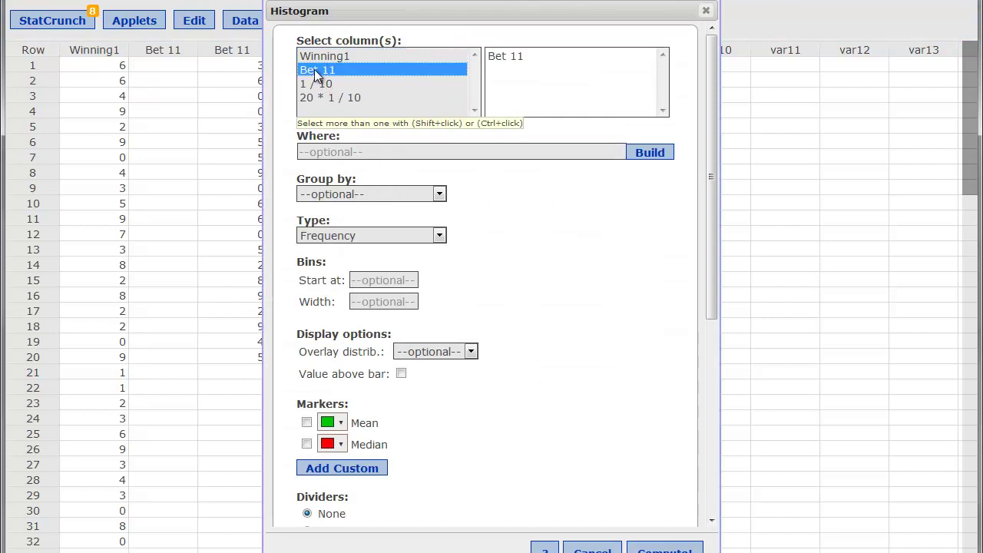
{"action": "left_click", "coordinate": [384, 278]}
{"action": "type", "text": "0"}
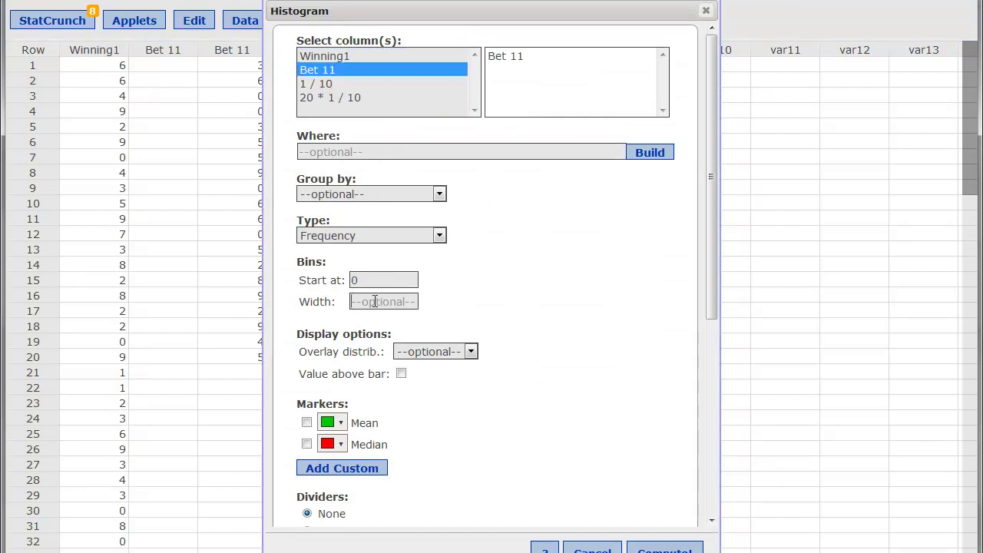
{"action": "left_click", "coordinate": [375, 301]}
{"action": "type", "text": "1"}
{"action": "left_click", "coordinate": [401, 374]}
{"action": "left_click_drag", "start_coordinate": [711, 280], "coordinate": [686, 432]}
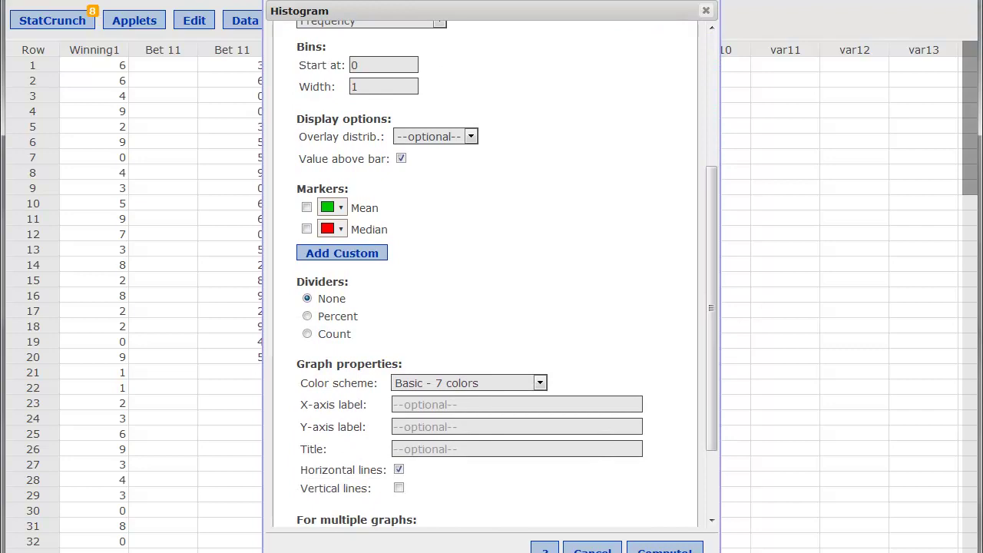
{"action": "left_click_drag", "start_coordinate": [509, 550], "coordinate": [509, 512]}
{"action": "left_click", "coordinate": [657, 421]}
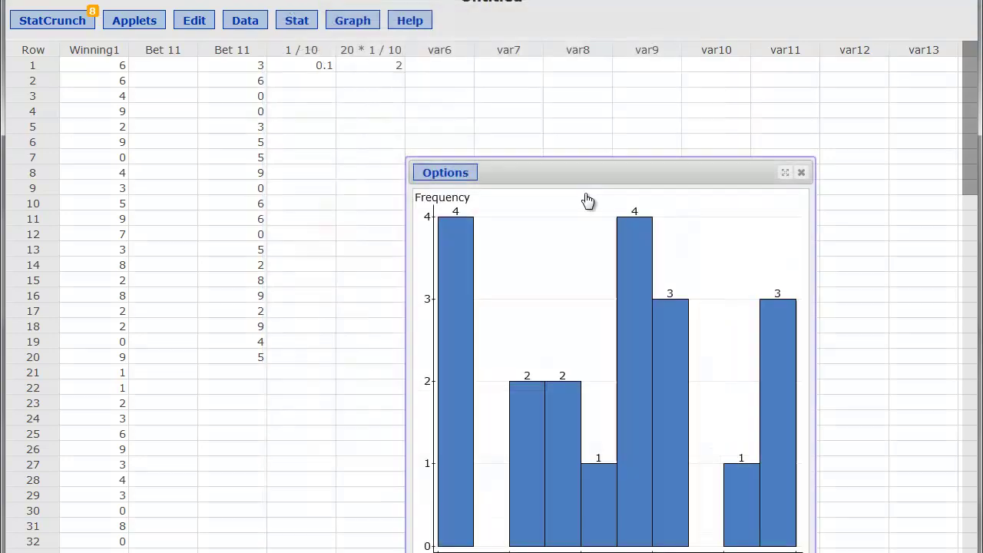
- Move the Bet 11 histogram up to show it fully, check how often each number occurs, and close it
{"action": "left_click_drag", "start_coordinate": [622, 179], "coordinate": [585, 102]}
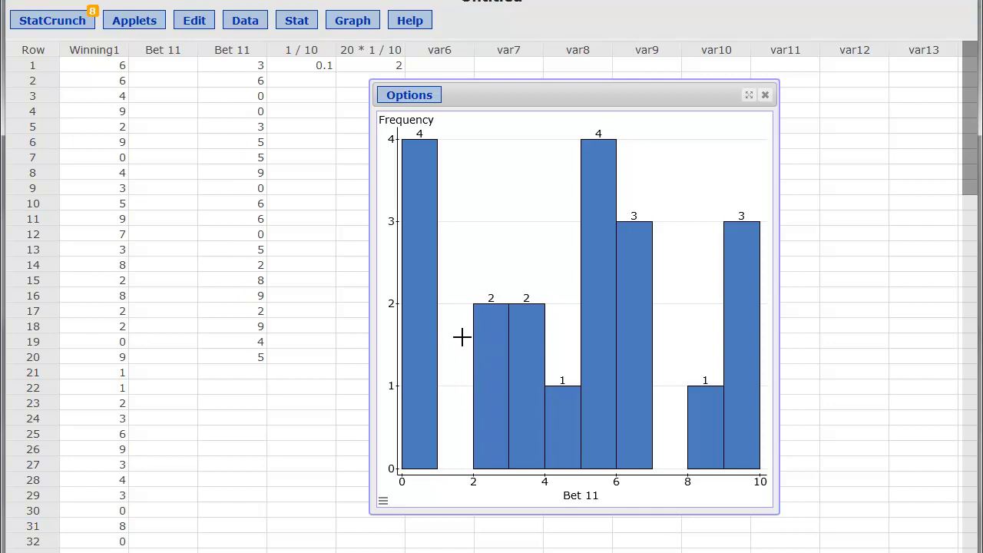
{"action": "mouse_move", "coordinate": [417, 317]}
{"action": "mouse_move", "coordinate": [605, 265]}
{"action": "mouse_move", "coordinate": [598, 220]}
{"action": "mouse_move", "coordinate": [740, 267]}
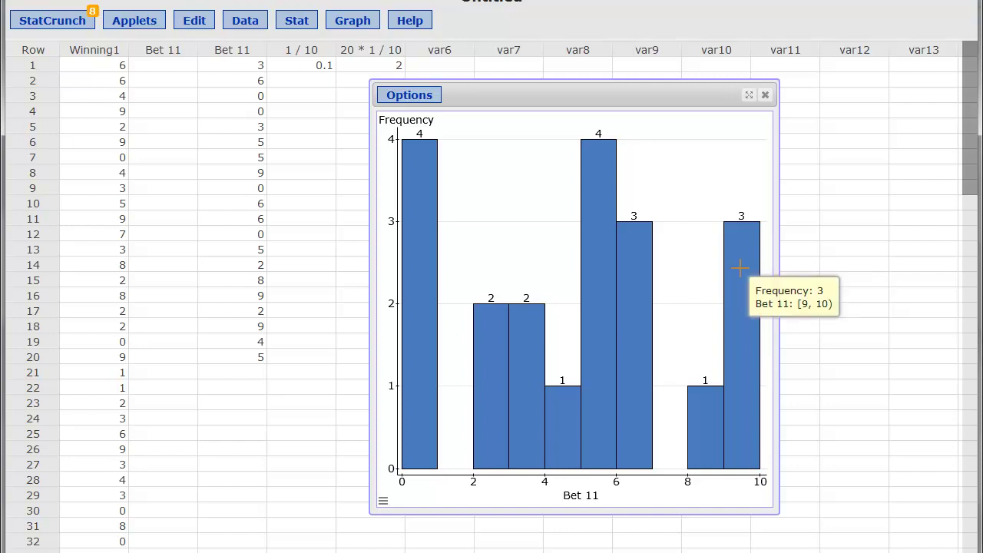
{"action": "left_click", "coordinate": [766, 97]}
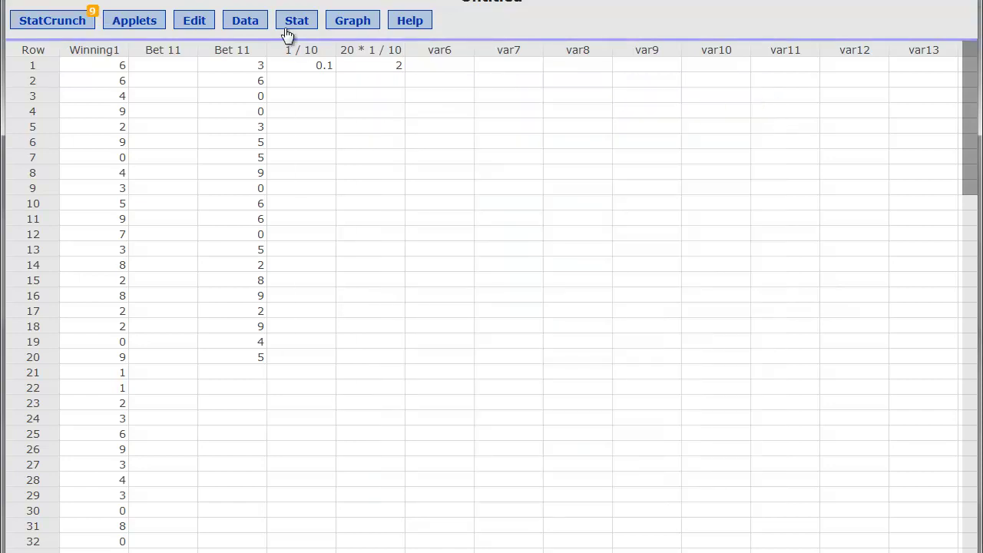
- Delete the 1 / 10 and 20 * 1 / 10 columns from the data table
{"action": "left_click", "coordinate": [193, 21]}
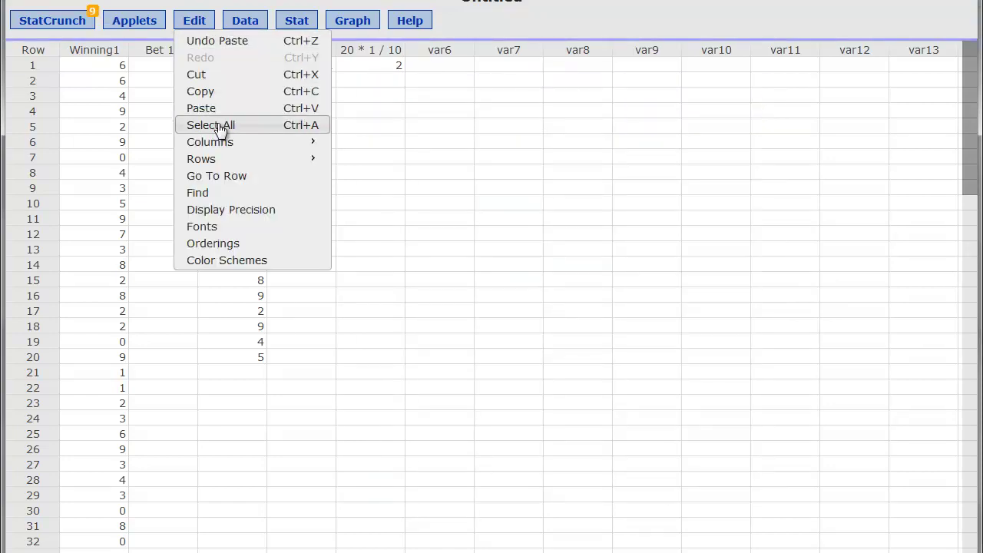
{"action": "mouse_move", "coordinate": [234, 146]}
{"action": "left_click", "coordinate": [359, 160]}
{"action": "left_click", "coordinate": [326, 277]}
{"action": "left_click", "coordinate": [324, 263]}
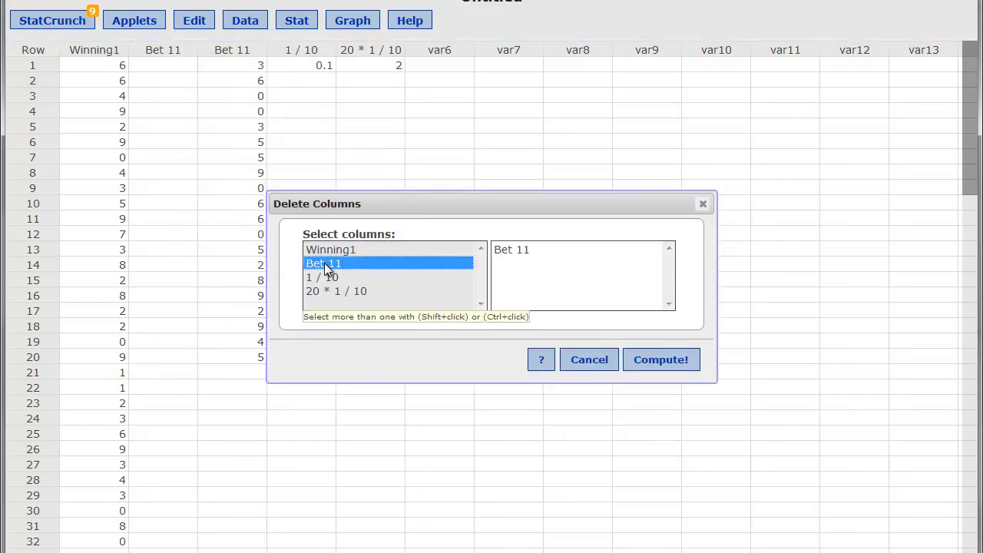
{"action": "left_click", "coordinate": [324, 278]}
{"action": "left_click", "coordinate": [324, 291], "text": "ctrl"}
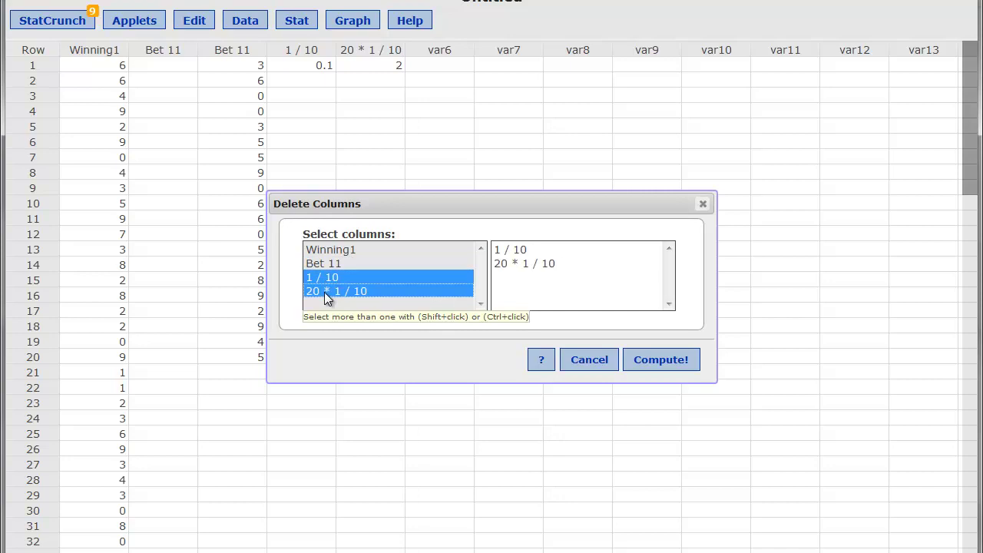
{"action": "left_click", "coordinate": [653, 367]}
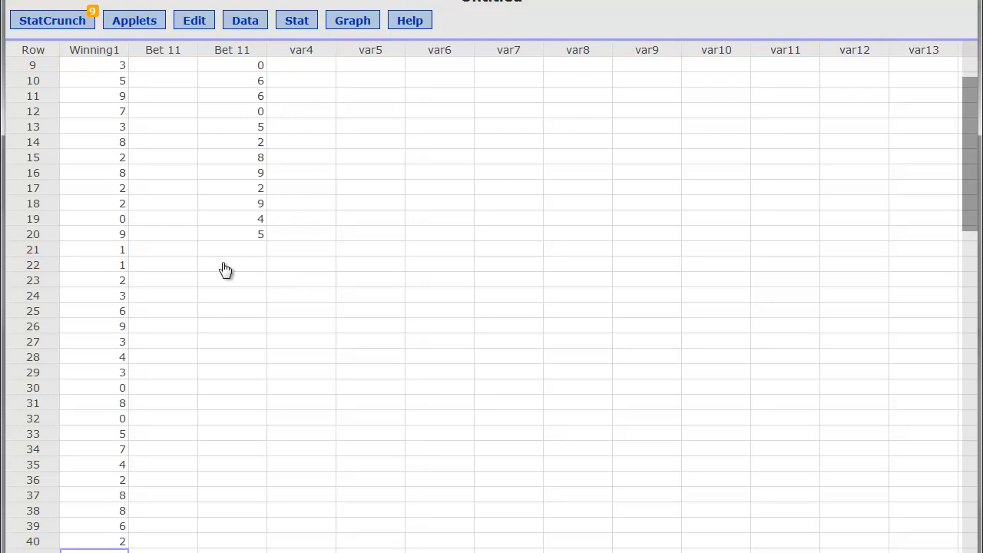
- Simulate one Discrete Uniform column with 20 rows, minimum 0, maximum 9 and prefix Bet 1, and dismiss the result message
{"action": "left_click", "coordinate": [246, 21]}
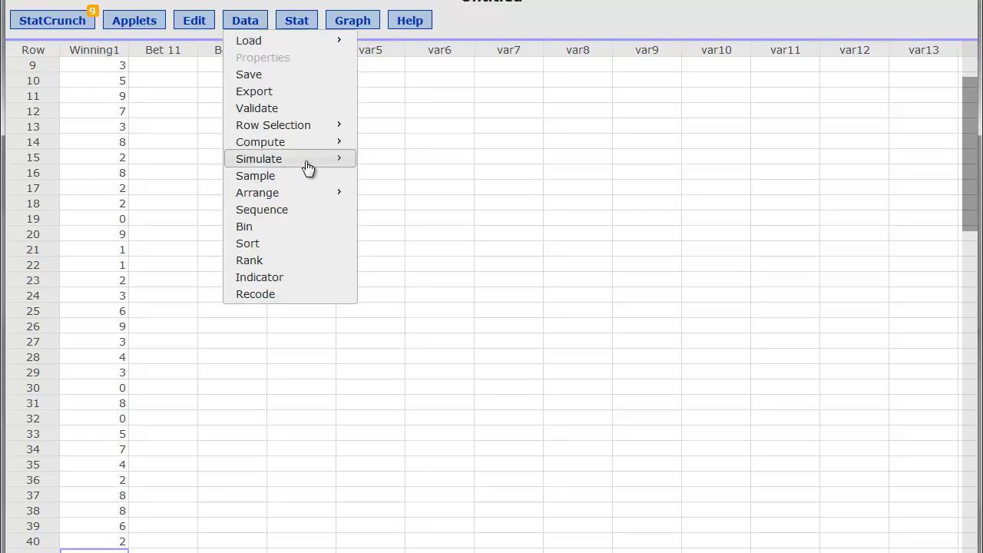
{"action": "mouse_move", "coordinate": [307, 168]}
{"action": "left_click", "coordinate": [412, 246]}
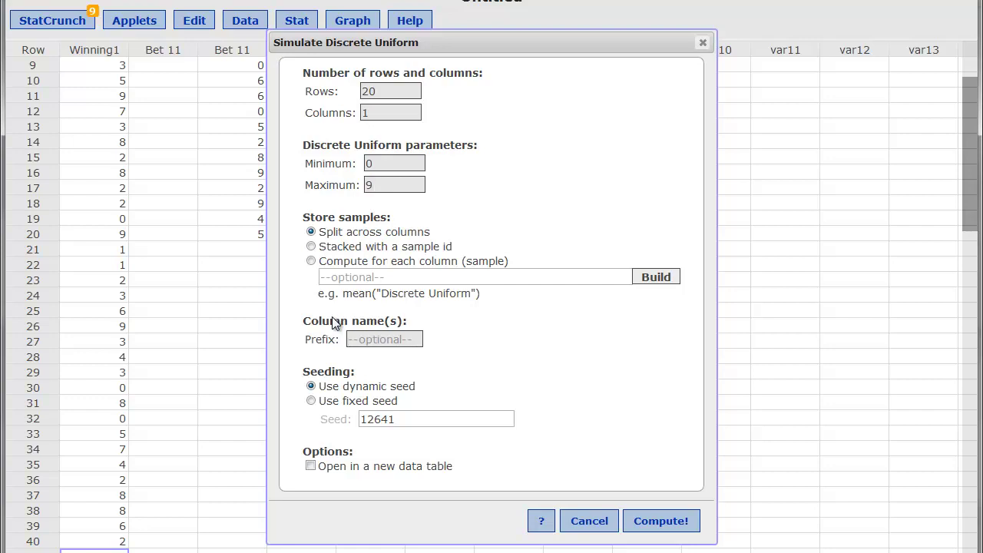
{"action": "type", "text": "b"}
{"action": "key", "text": "BackSpace"}
{"action": "type", "text": "Bet 1"}
{"action": "left_click", "coordinate": [662, 528]}
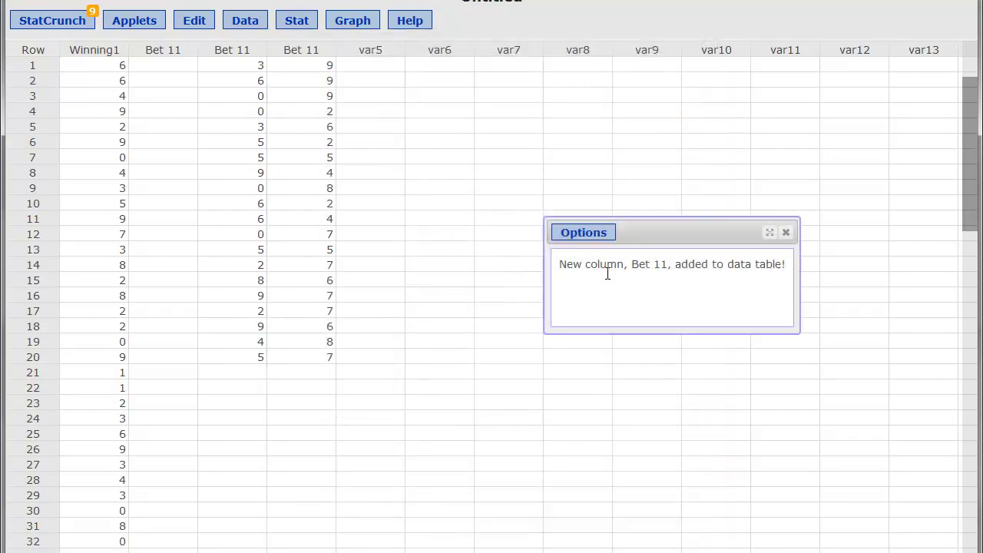
{"action": "left_click", "coordinate": [786, 233]}
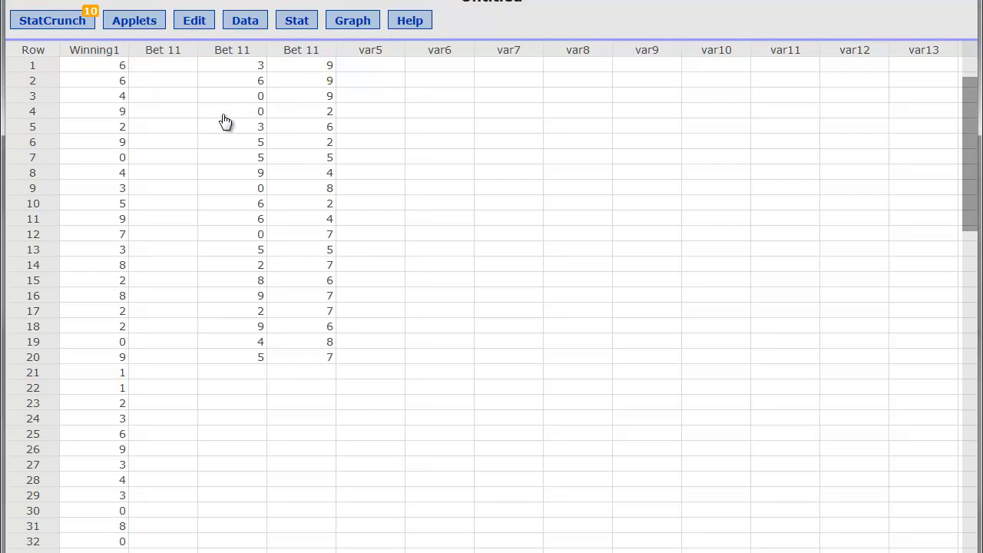
- Simulate one more 20-row Discrete Uniform column with maximum 9 and prefix Bet 1
{"action": "left_click", "coordinate": [250, 27]}
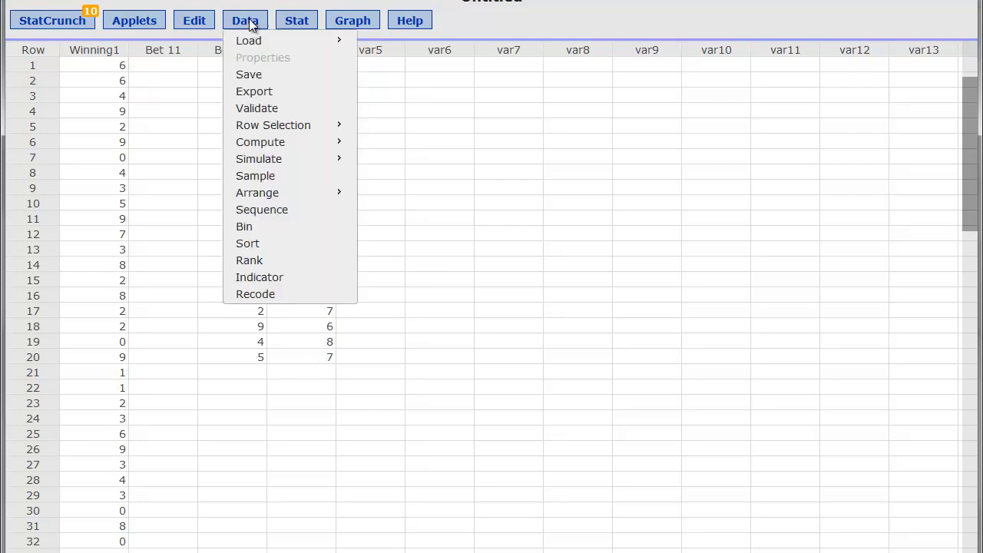
{"action": "mouse_move", "coordinate": [333, 160]}
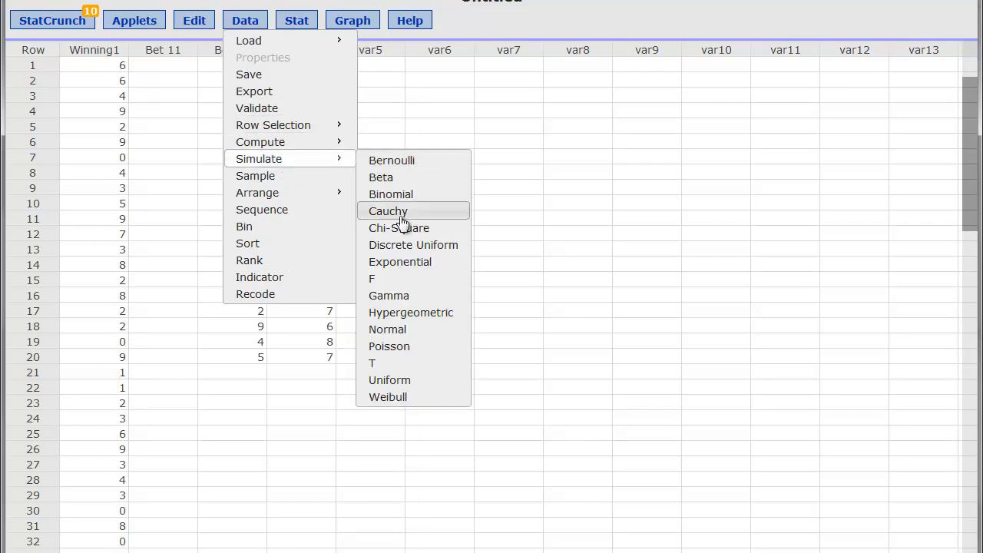
{"action": "left_click", "coordinate": [405, 246]}
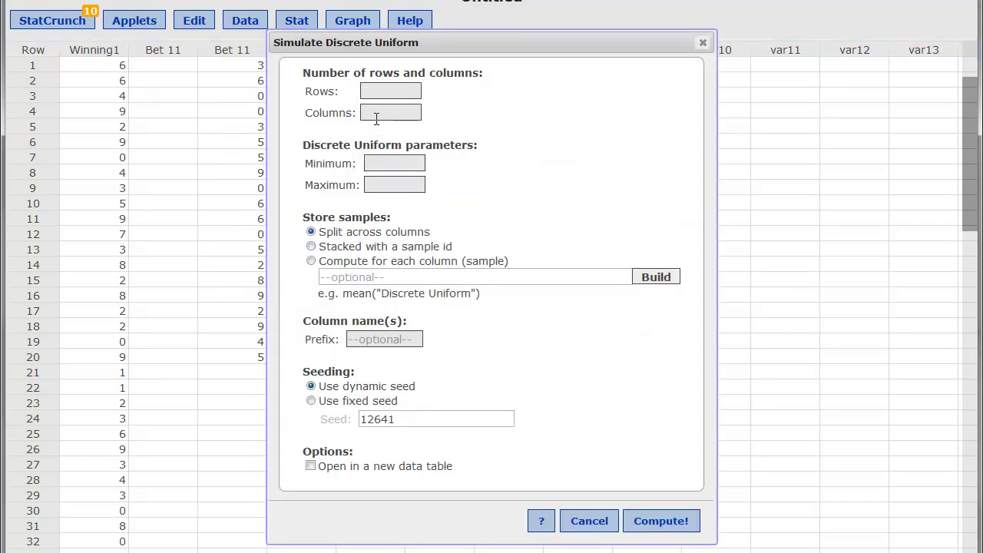
{"action": "type", "text": "20"}
{"action": "left_click", "coordinate": [381, 115]}
{"action": "type", "text": "1"}
{"action": "type", "text": "9"}
{"action": "type", "text": "B"}
{"action": "key", "text": "BackSpace"}
{"action": "key", "text": "BackSpace"}
{"action": "left_click", "coordinate": [386, 345]}
{"action": "type", "text": "Be"}
{"action": "left_click", "coordinate": [654, 524]}
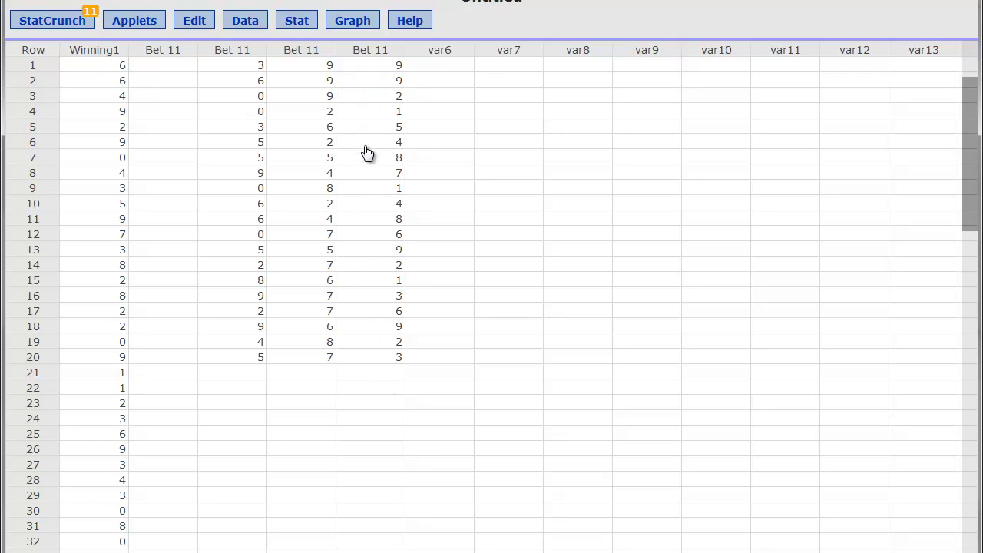
- Find the cells in the newest Bet 11 column where the number 1 comes up
{"action": "left_click", "coordinate": [371, 112]}
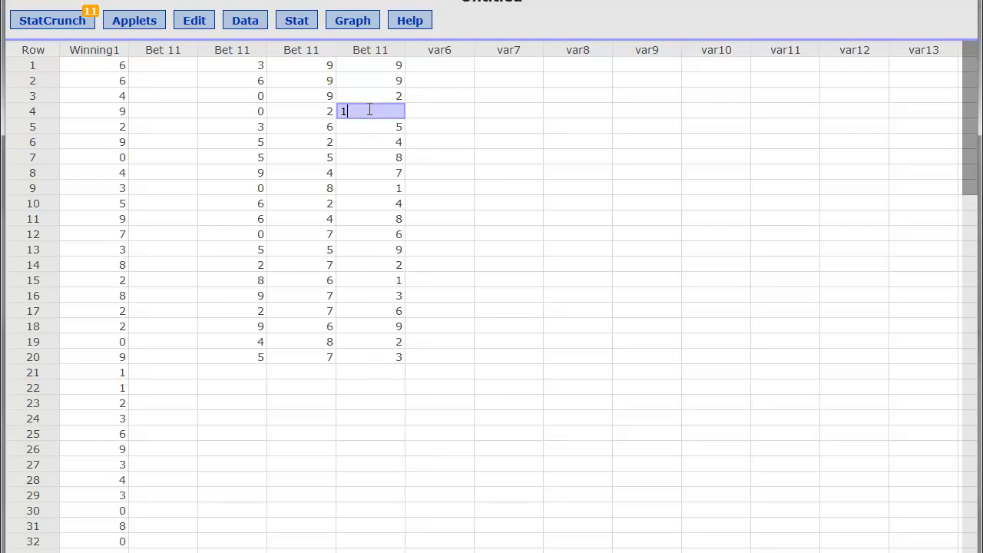
{"action": "left_click", "coordinate": [369, 281]}
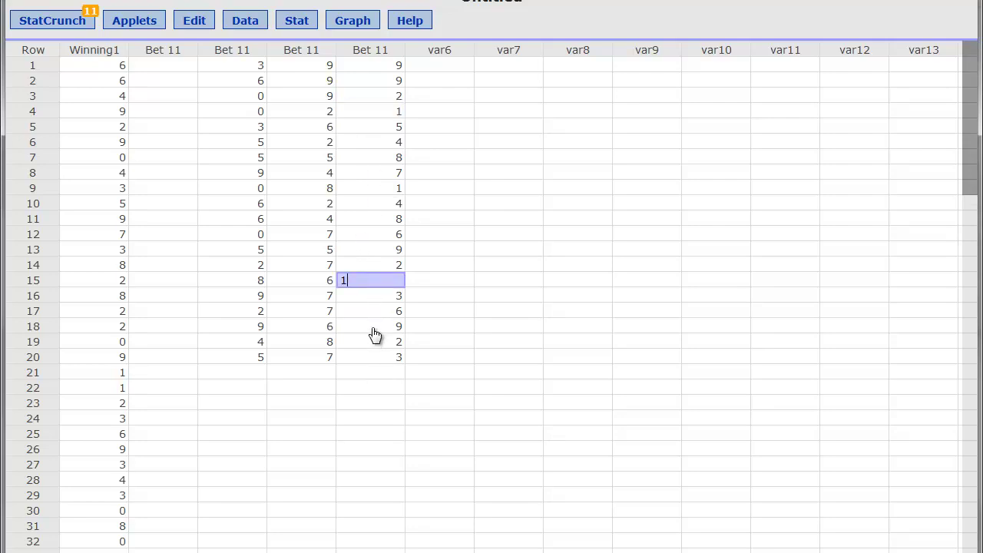
{"action": "left_click", "coordinate": [368, 192]}
{"action": "left_click", "coordinate": [365, 114]}
{"action": "left_click", "coordinate": [371, 189]}
{"action": "left_click", "coordinate": [370, 281]}
{"action": "left_click", "coordinate": [243, 23]}
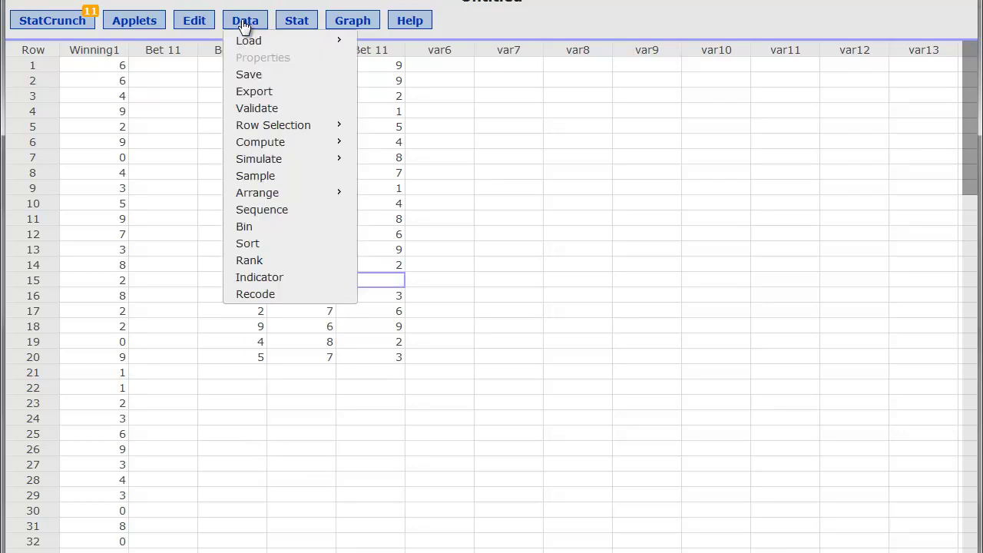
{"action": "mouse_move", "coordinate": [346, 161]}
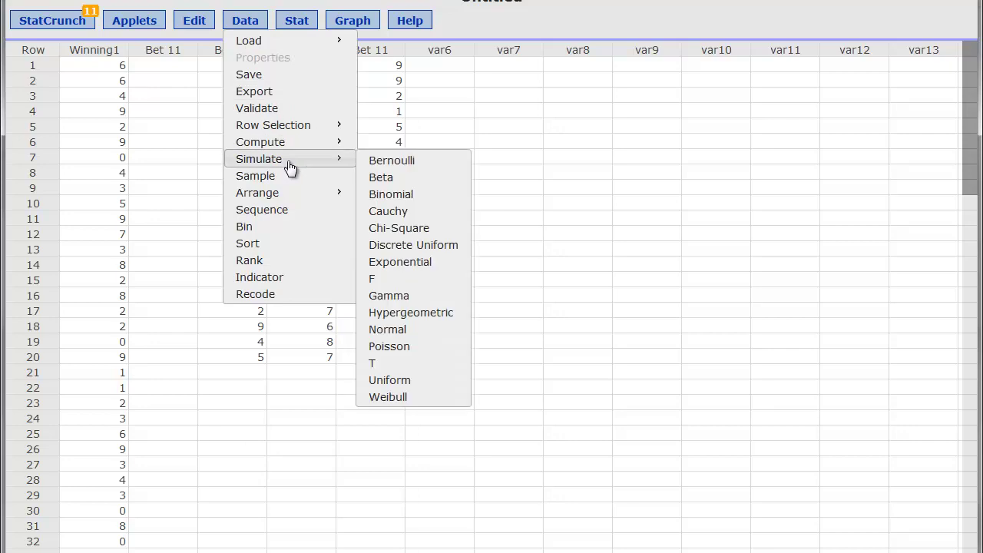
{"action": "left_click", "coordinate": [406, 247]}
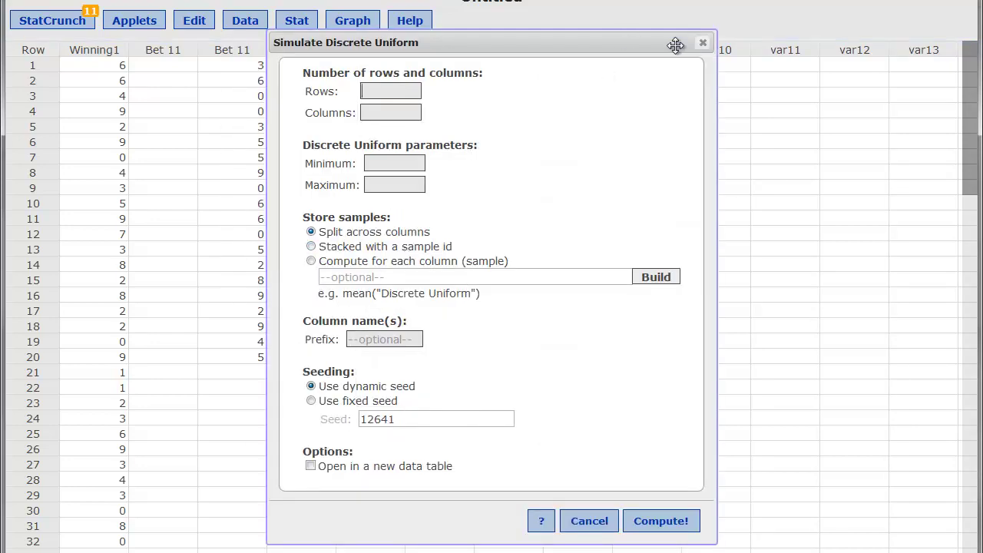
{"action": "left_click", "coordinate": [703, 42]}
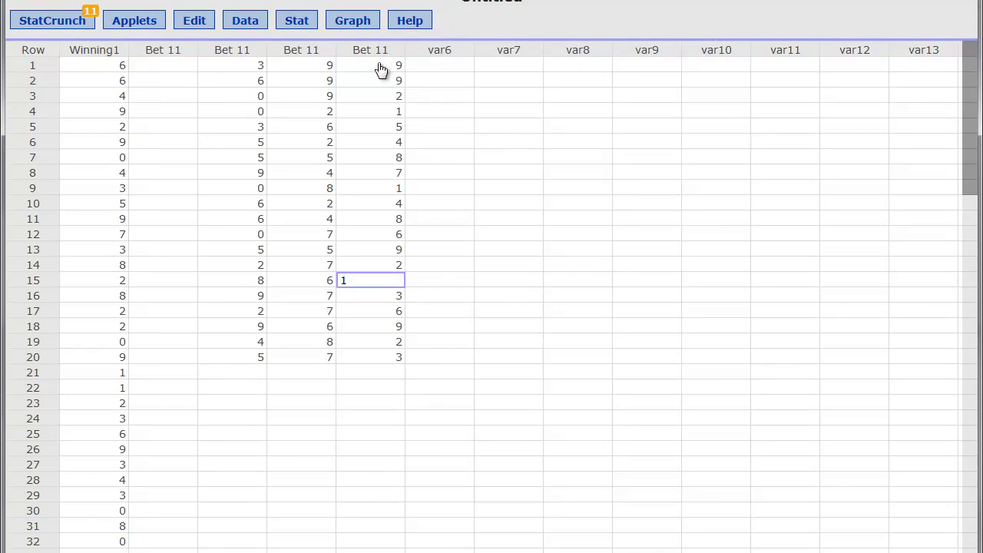
- Create a histogram of the last Bet 11 column with bins from 0, width 1 and values above bars, check its frequencies, and close it
{"action": "left_click", "coordinate": [343, 28]}
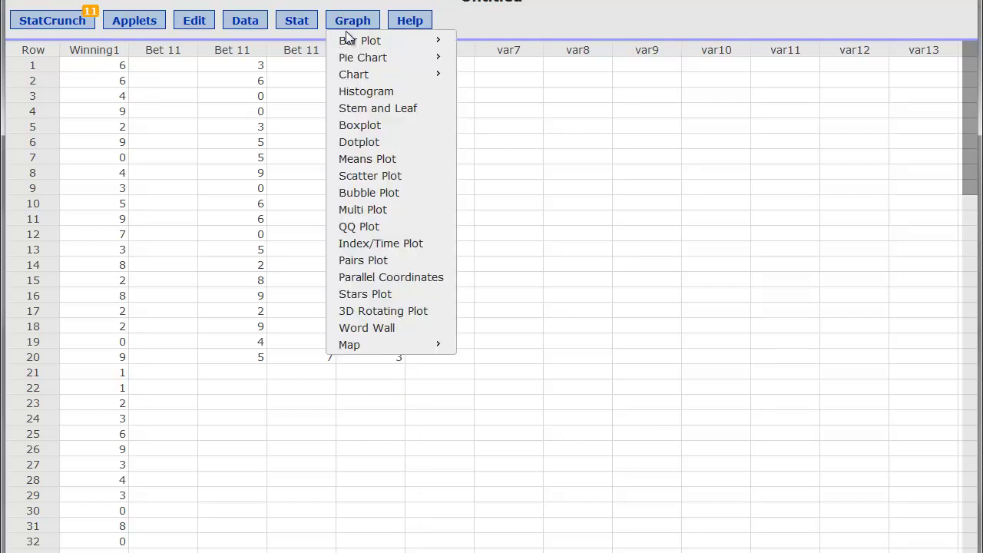
{"action": "left_click", "coordinate": [352, 91]}
{"action": "left_click", "coordinate": [361, 98]}
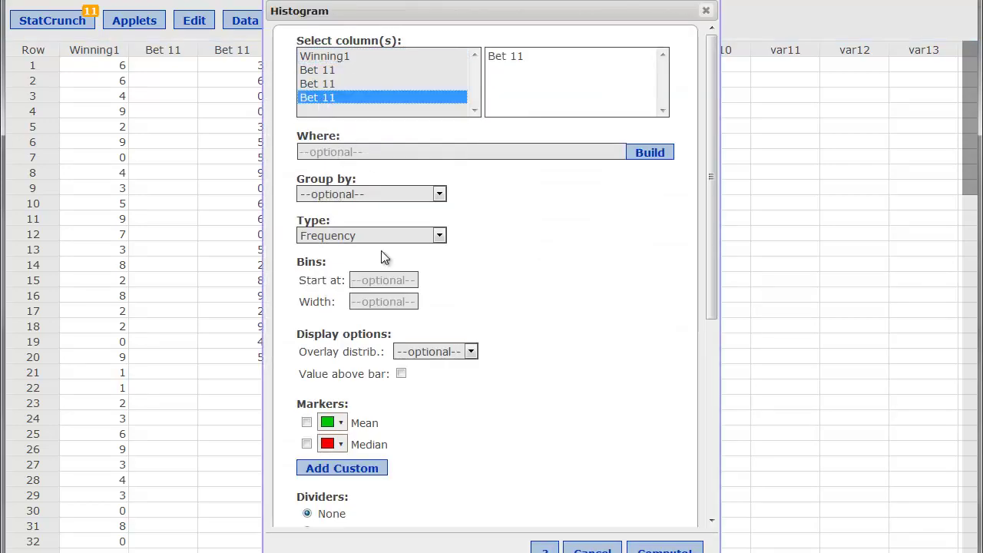
{"action": "left_click", "coordinate": [370, 281]}
{"action": "type", "text": "0"}
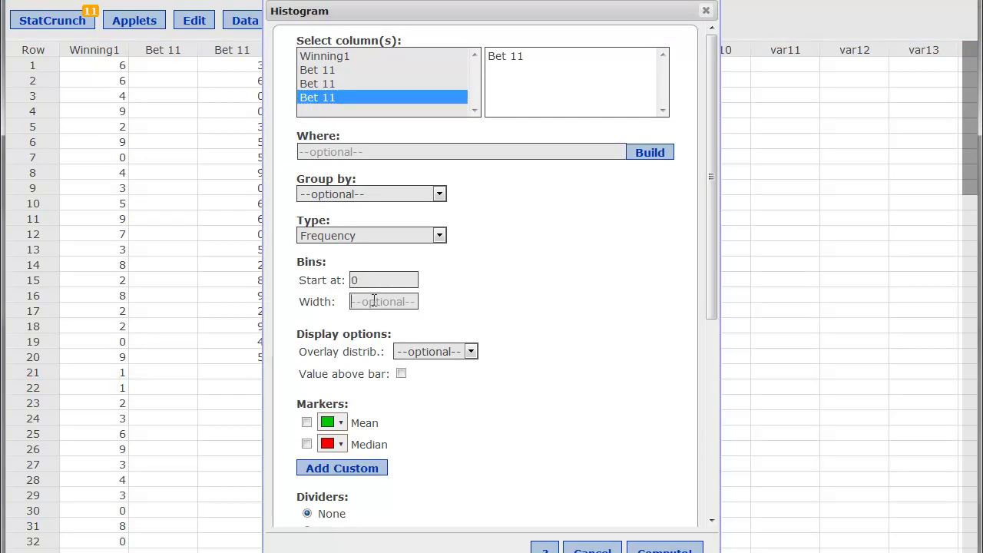
{"action": "type", "text": "1"}
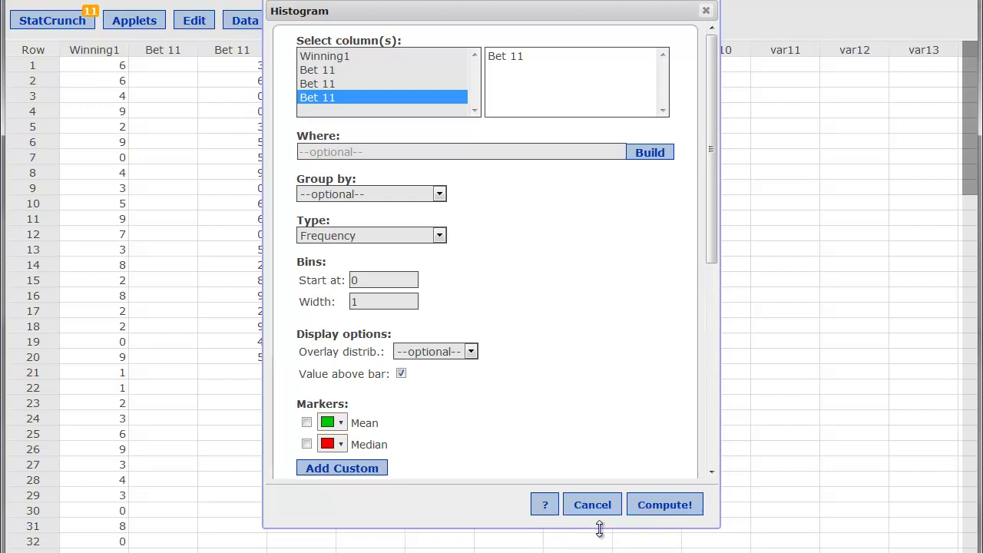
{"action": "left_click", "coordinate": [659, 511]}
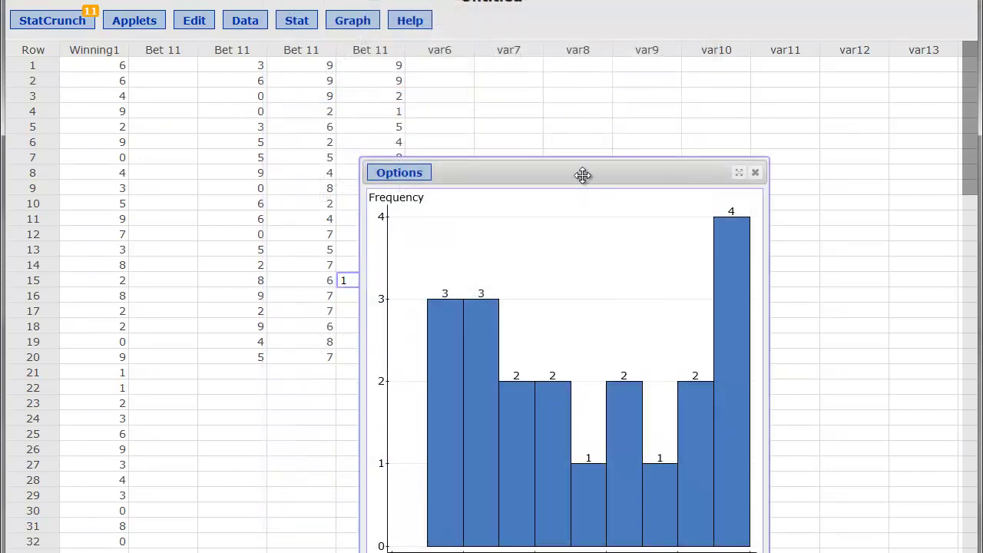
{"action": "left_click_drag", "start_coordinate": [584, 173], "coordinate": [599, 90]}
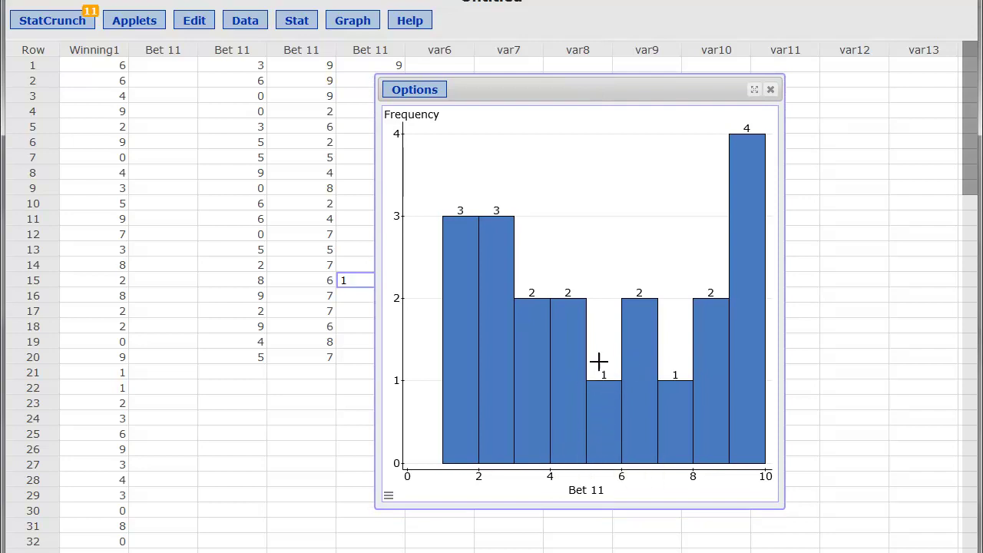
{"action": "left_click", "coordinate": [770, 89]}
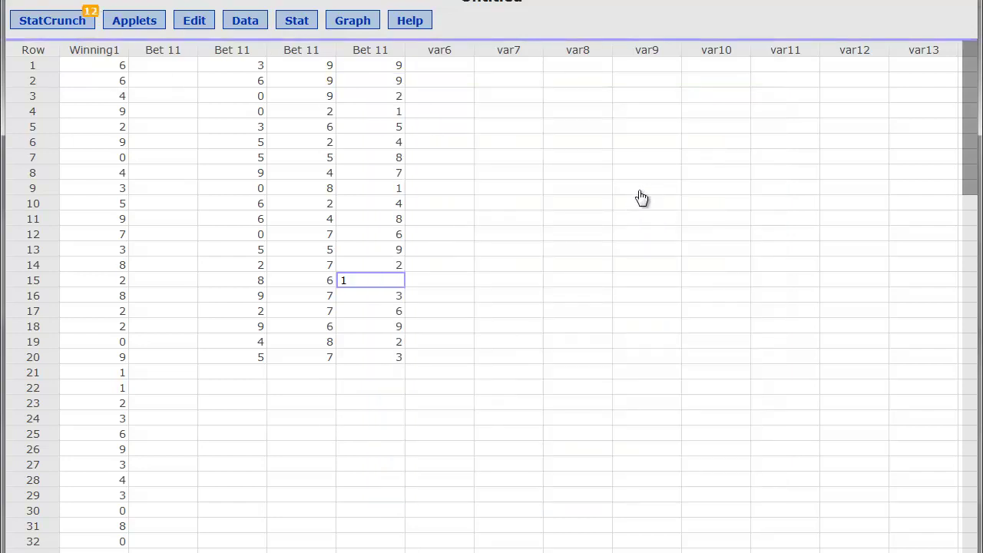
- Simulate one Discrete Uniform column with 20 rows, minimum 0, maximum 9 and prefix Bet 5, and dismiss the result message
{"action": "left_click", "coordinate": [243, 25]}
{"action": "mouse_move", "coordinate": [284, 167]}
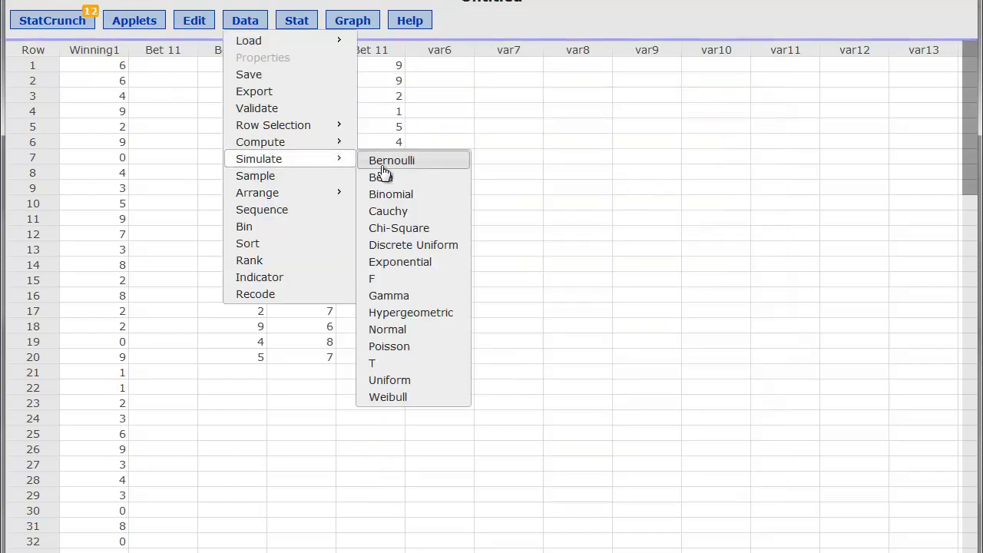
{"action": "left_click", "coordinate": [411, 244]}
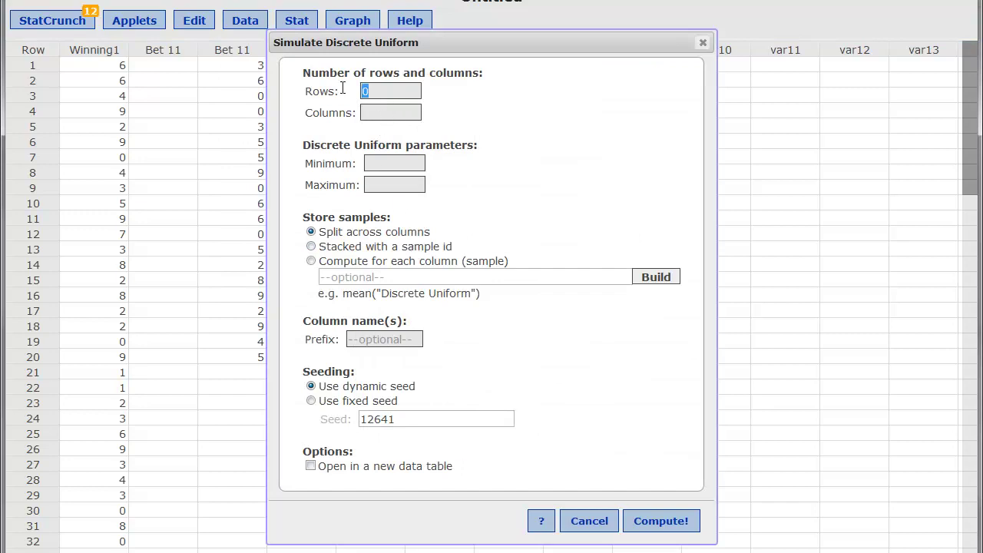
{"action": "type", "text": "20"}
{"action": "left_click", "coordinate": [397, 184]}
{"action": "type", "text": "9"}
{"action": "left_click", "coordinate": [399, 338]}
{"action": "type", "text": "Bet 5"}
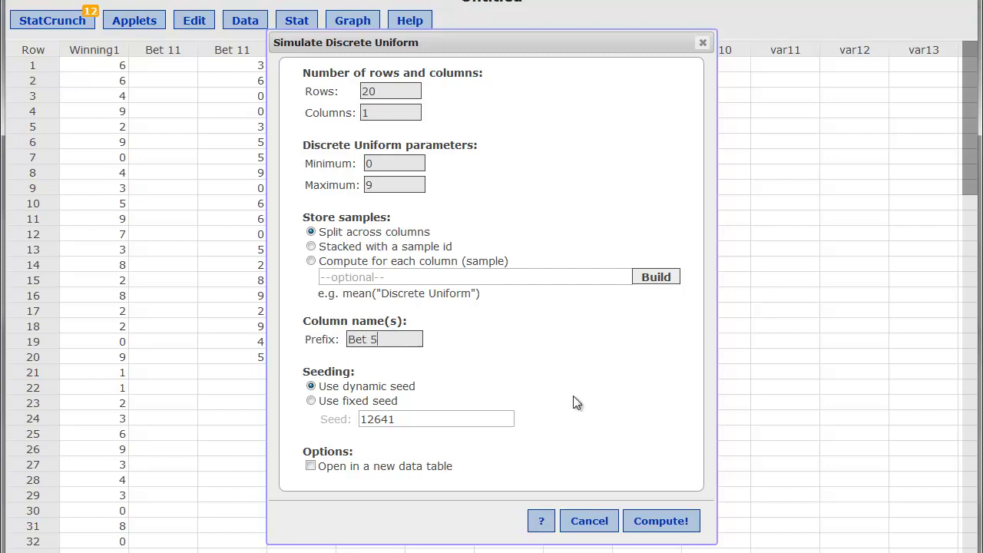
{"action": "left_click", "coordinate": [661, 522]}
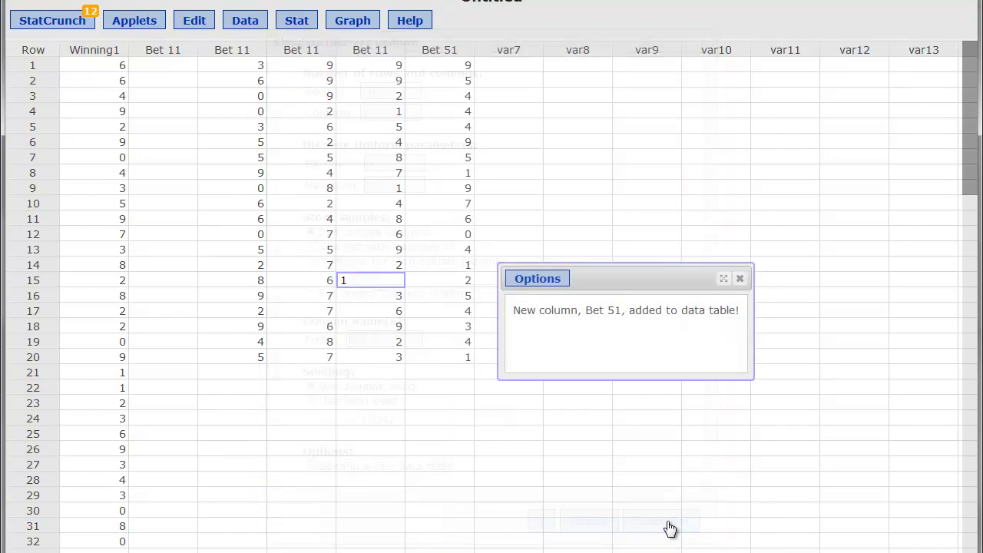
{"action": "left_click", "coordinate": [740, 280]}
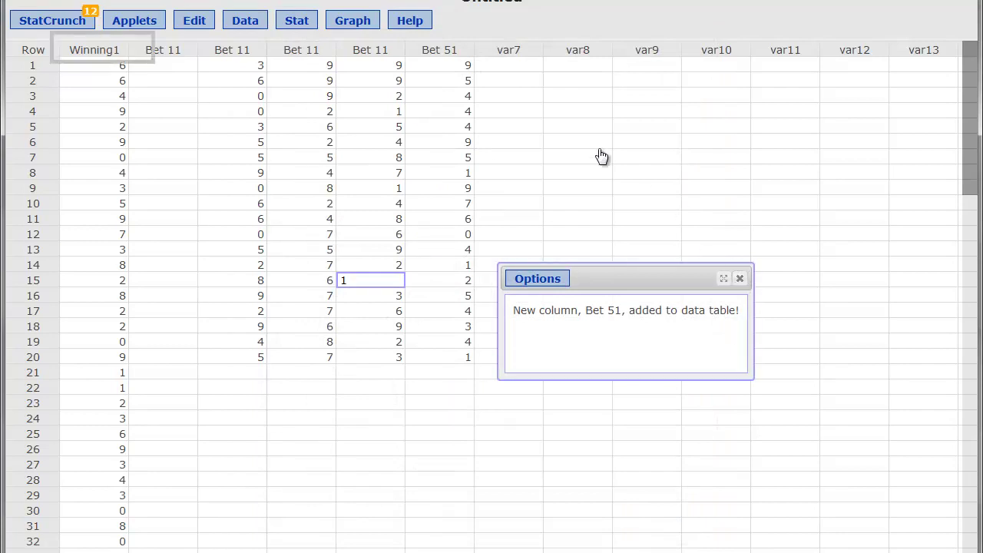
- Find the cells in the Bet 51 column where the number 5 comes up
{"action": "left_click", "coordinate": [448, 80]}
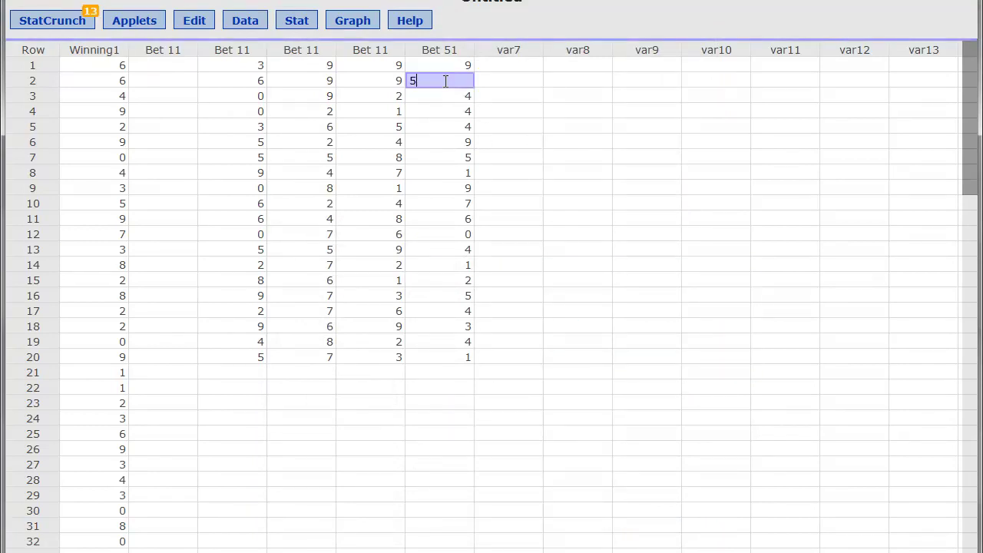
{"action": "left_click", "coordinate": [453, 158]}
{"action": "left_click", "coordinate": [449, 296]}
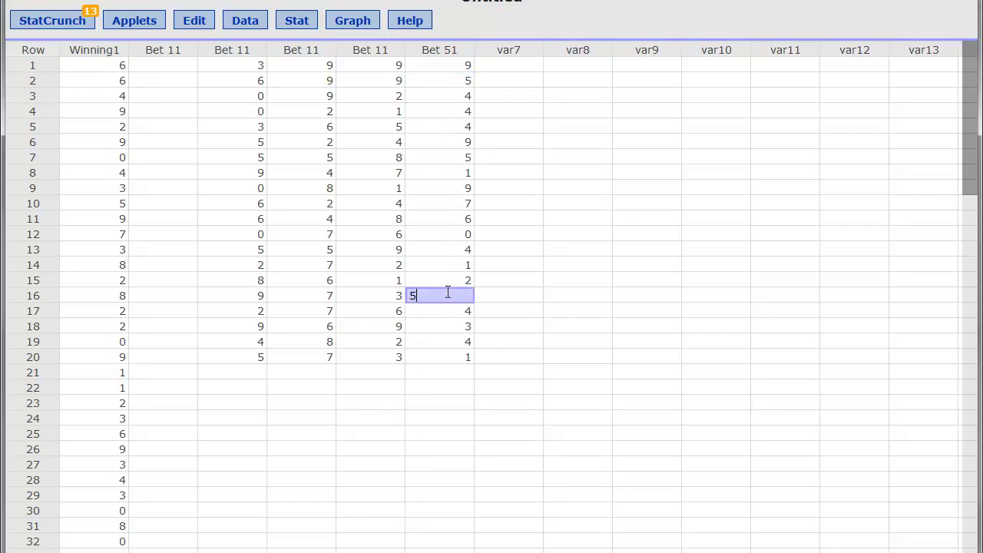
- Record the win counts 0, 0, 3 and 3 in row 22 under the last three Bet 11 columns and Bet 51
{"action": "left_click", "coordinate": [257, 391]}
{"action": "type", "text": "0"}
{"action": "left_click", "coordinate": [314, 395]}
{"action": "type", "text": "0"}
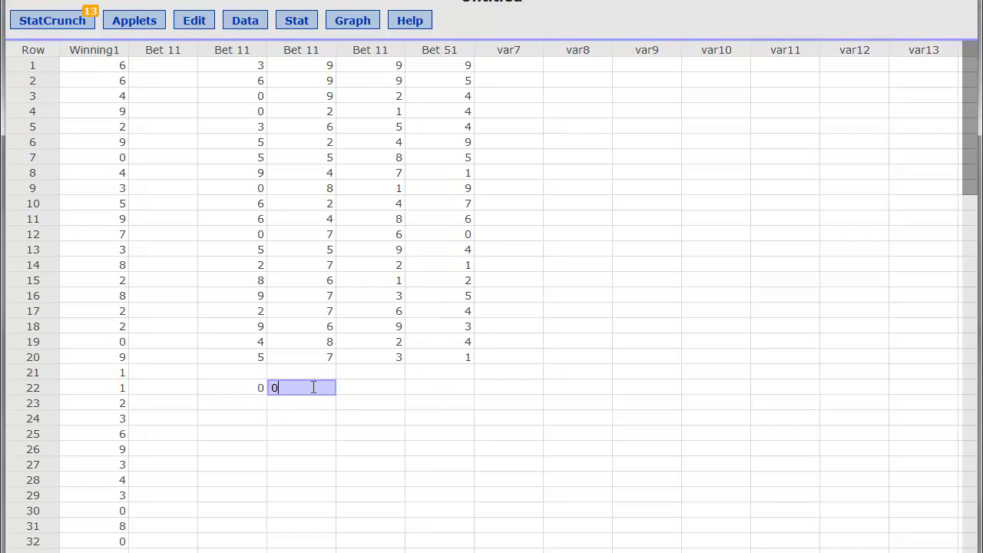
{"action": "left_click", "coordinate": [382, 387]}
{"action": "type", "text": "3"}
{"action": "left_click", "coordinate": [435, 388]}
{"action": "type", "text": "3"}
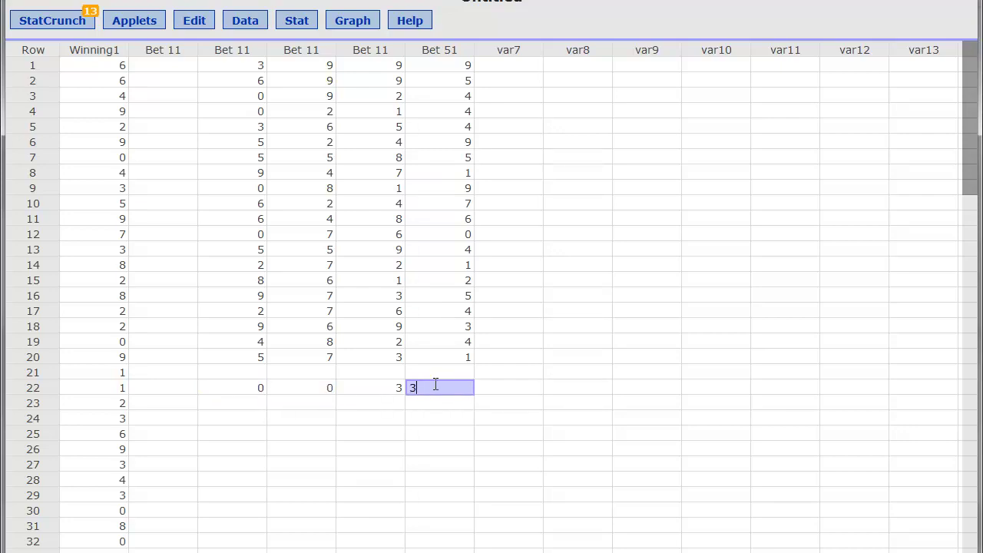
{"action": "left_click", "coordinate": [516, 382]}
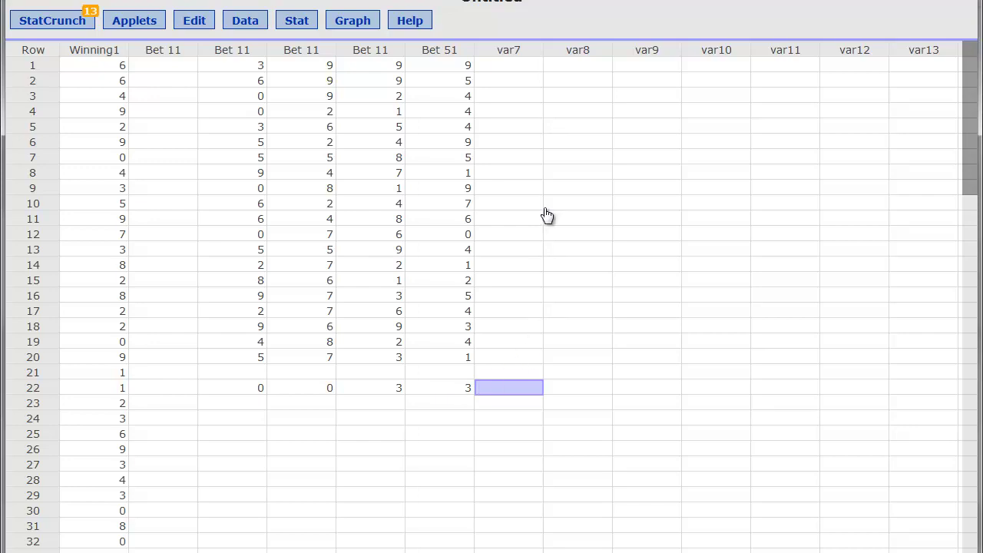
- Create a histogram of Bet 51 with bins from 0, width 1 and values above bars, check its bar frequencies, and close it
{"action": "left_click", "coordinate": [342, 23]}
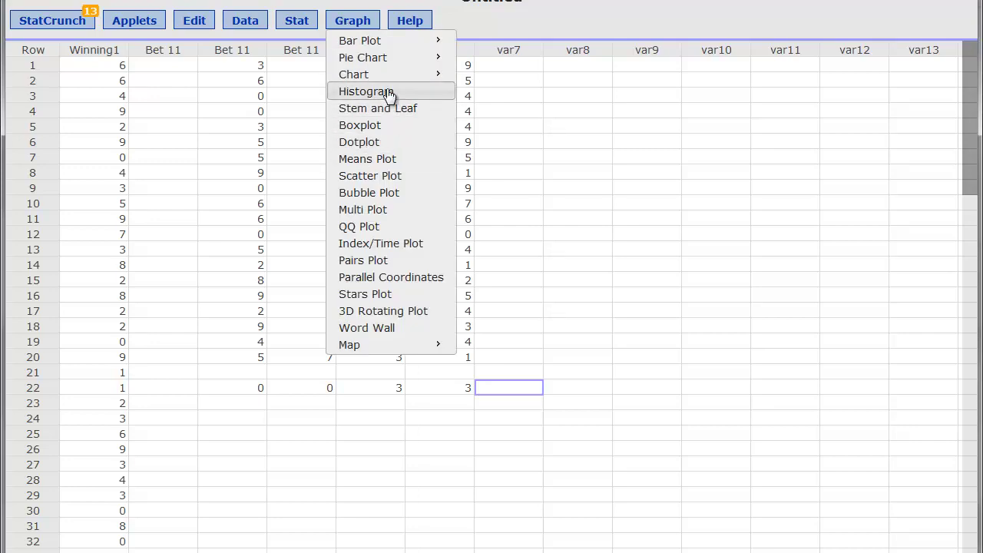
{"action": "left_click", "coordinate": [373, 90]}
{"action": "left_click", "coordinate": [327, 109]}
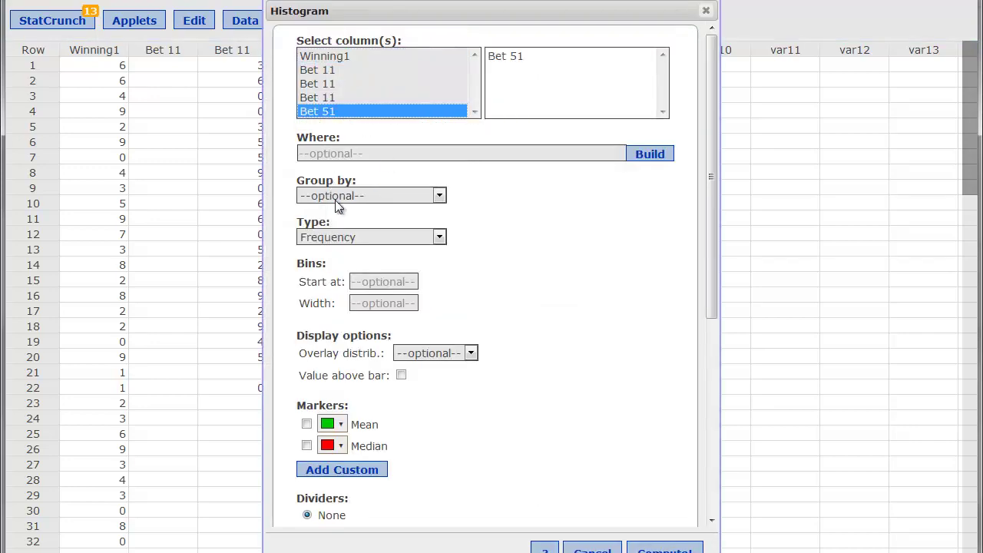
{"action": "left_click", "coordinate": [375, 282]}
{"action": "type", "text": "0"}
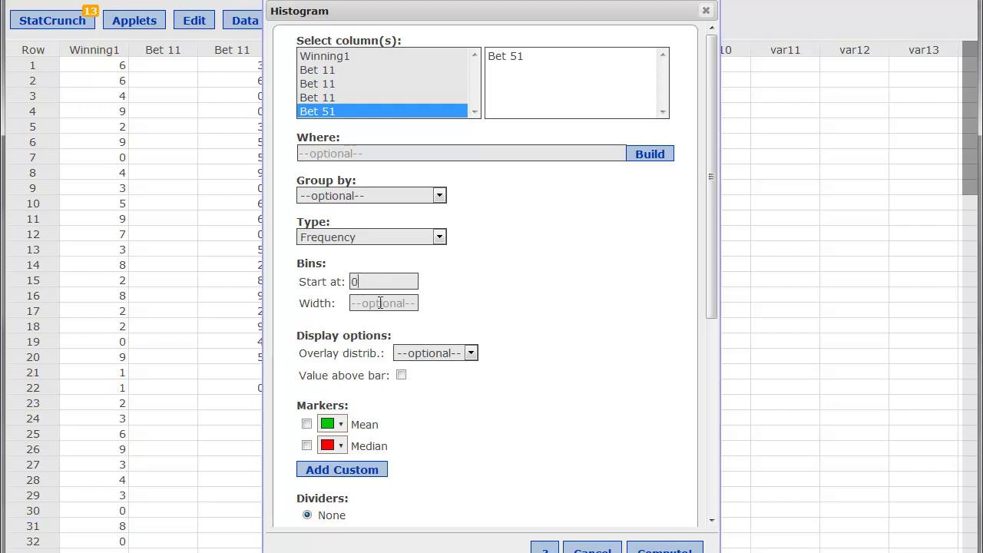
{"action": "left_click", "coordinate": [378, 303]}
{"action": "type", "text": "1"}
{"action": "left_click", "coordinate": [401, 375]}
{"action": "left_click_drag", "start_coordinate": [471, 552], "coordinate": [472, 517]}
{"action": "left_click", "coordinate": [653, 493]}
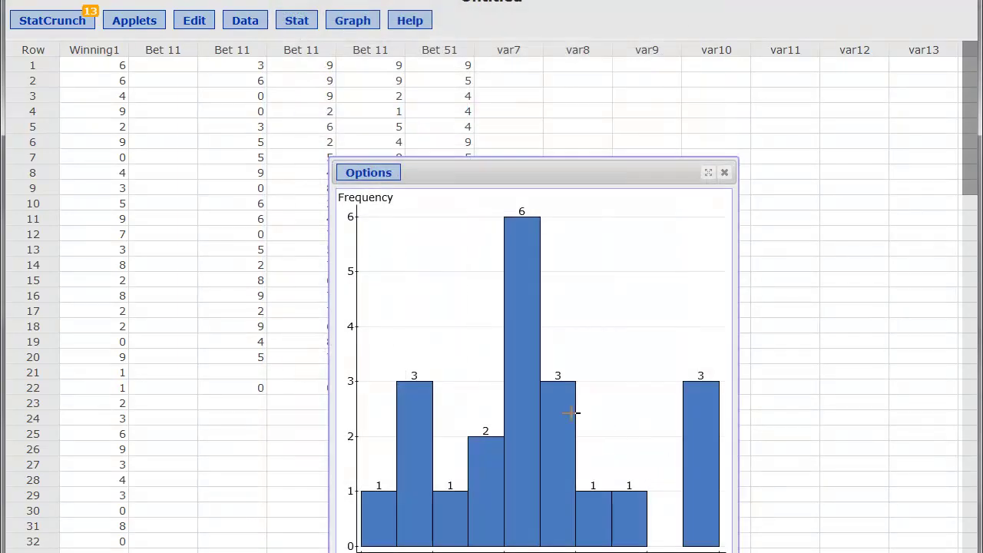
{"action": "left_click_drag", "start_coordinate": [499, 170], "coordinate": [610, 78]}
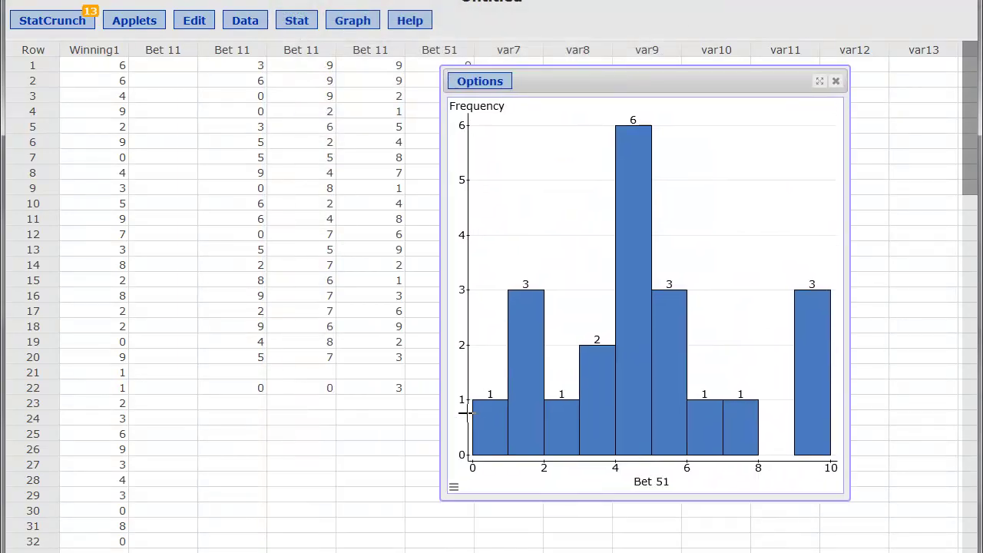
{"action": "mouse_move", "coordinate": [474, 421]}
{"action": "mouse_move", "coordinate": [632, 129]}
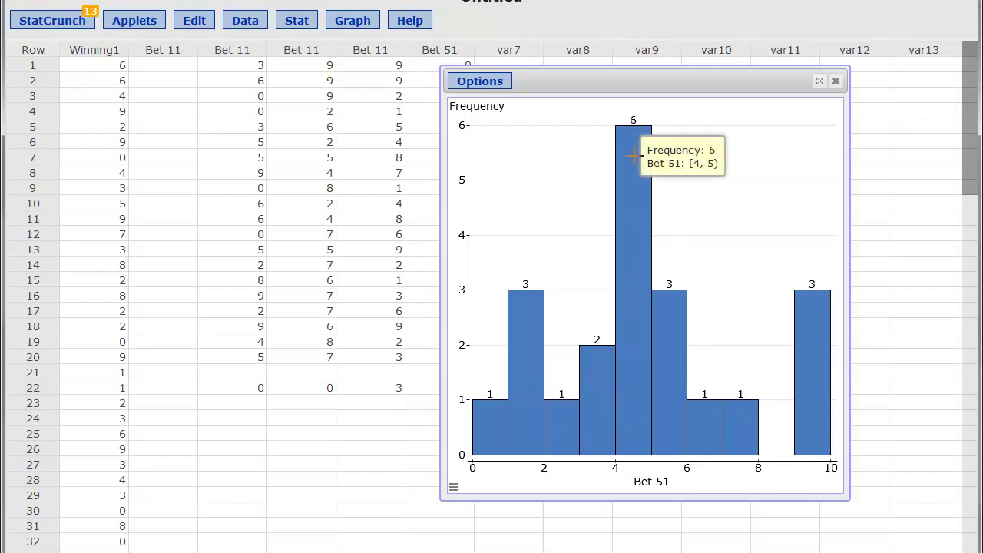
{"action": "mouse_move", "coordinate": [636, 448]}
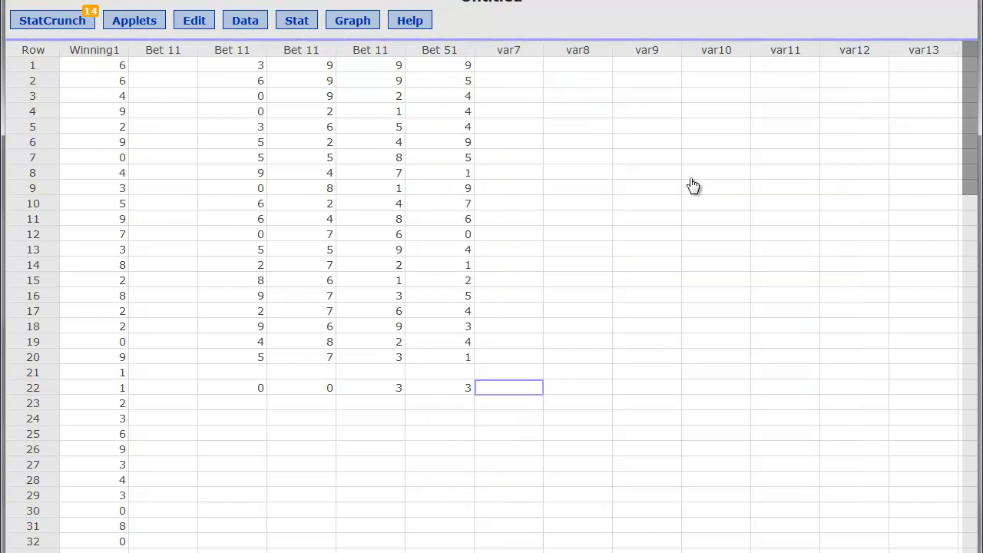
- Simulate one more 20-row Discrete Uniform column with values from 0 to 9 and prefix Bet 0
{"action": "left_click", "coordinate": [249, 26]}
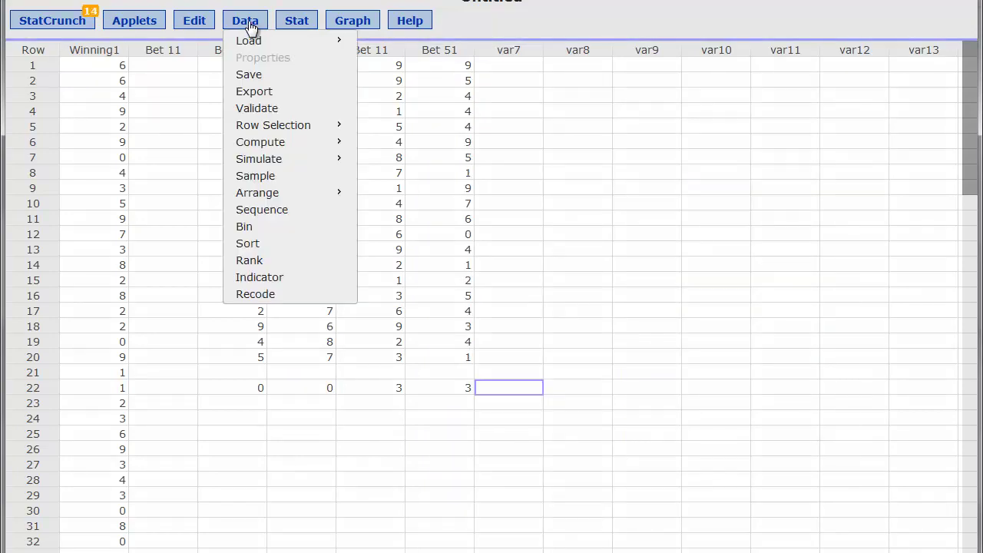
{"action": "mouse_move", "coordinate": [256, 164]}
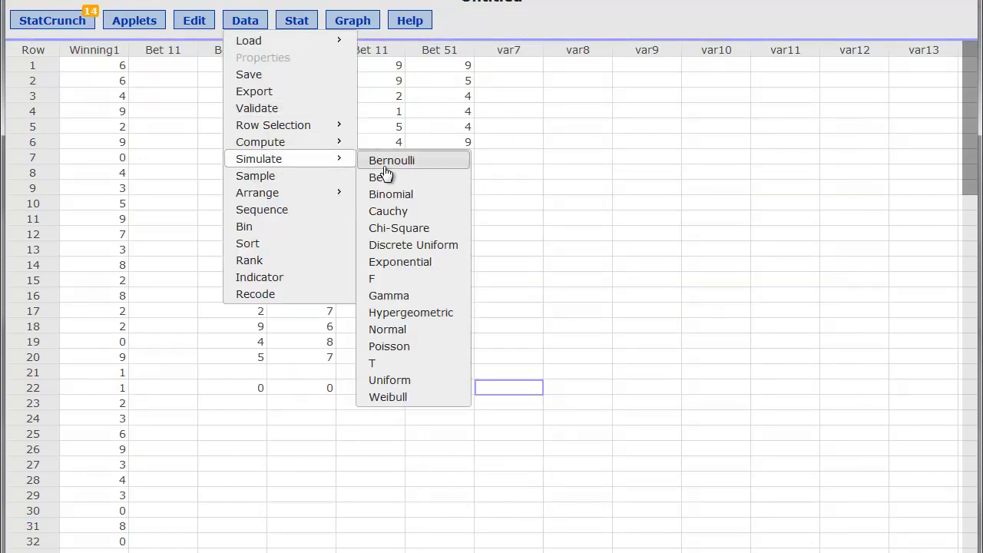
{"action": "left_click", "coordinate": [417, 247]}
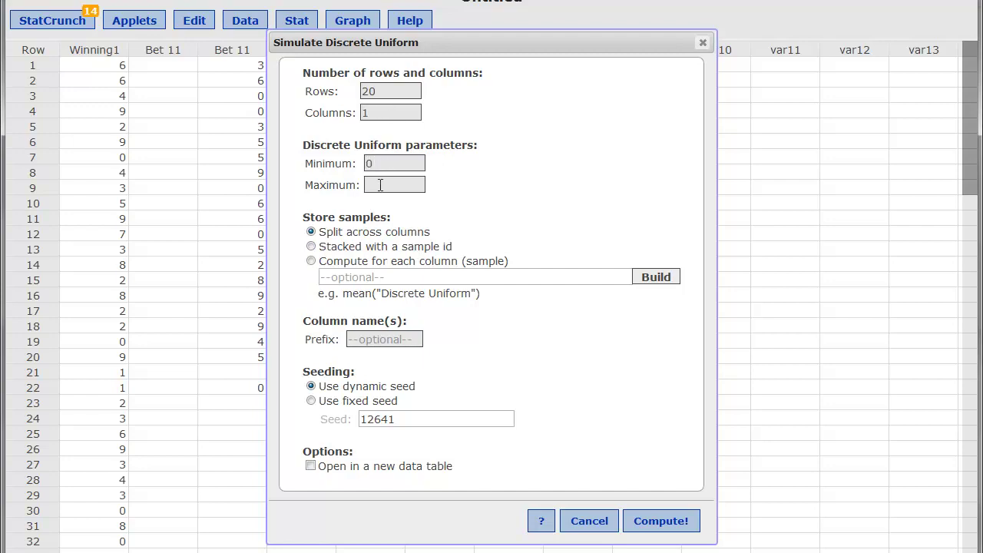
{"action": "left_click", "coordinate": [379, 340]}
{"action": "type", "text": "Bet 01"}
{"action": "left_click", "coordinate": [649, 527]}
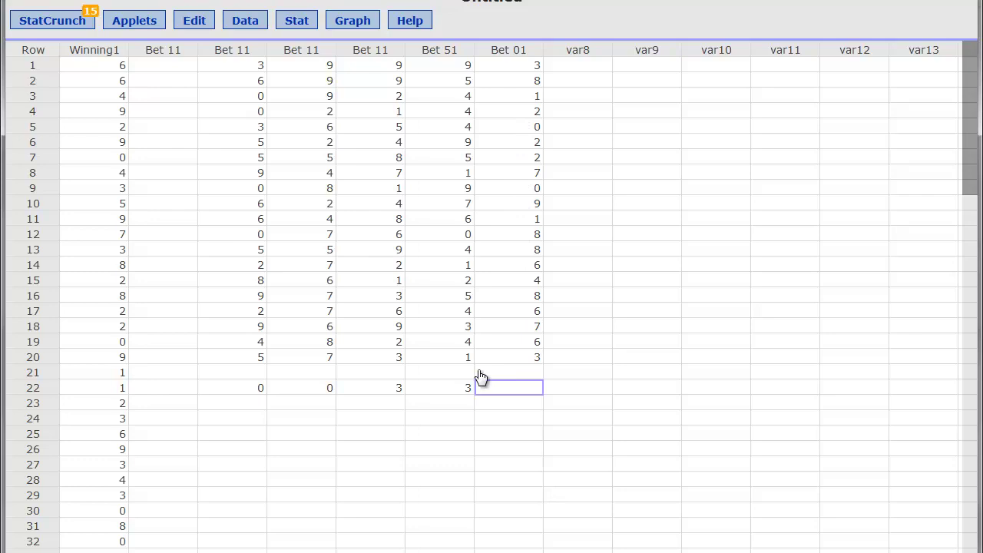
- Record the win count 2 in row 22 under the Bet 01 column
{"action": "left_click", "coordinate": [515, 388]}
{"action": "type", "text": "2"}
{"action": "left_click", "coordinate": [599, 388]}
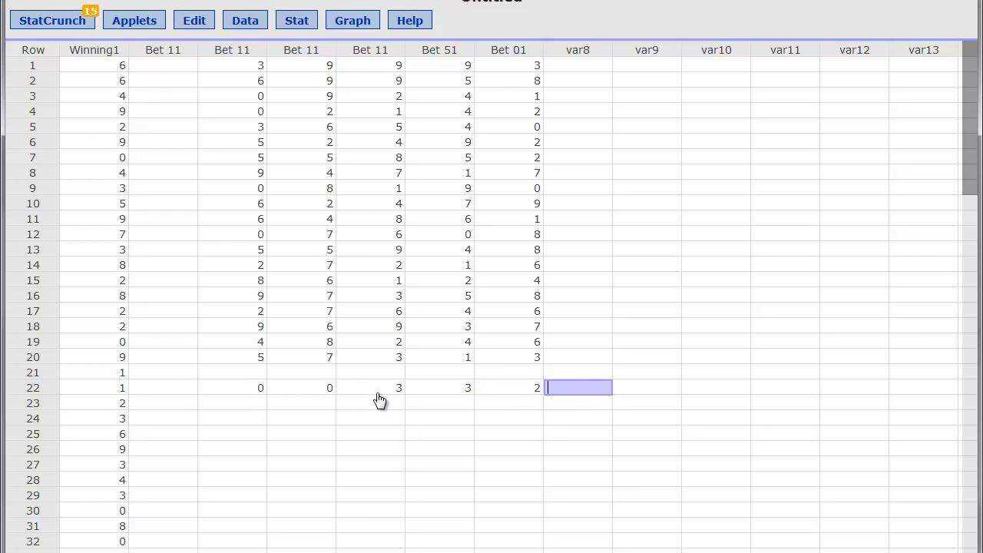
- Compute the average number of wins in a new column with the expression (0+0+3+3+2)/5 and dismiss the result message
{"action": "left_click", "coordinate": [241, 23]}
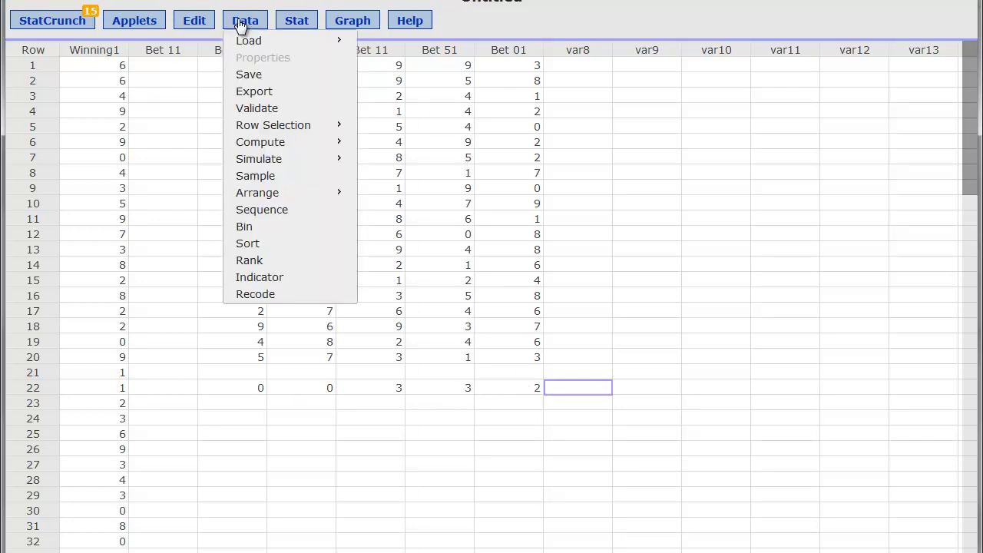
{"action": "mouse_move", "coordinate": [277, 146]}
{"action": "left_click", "coordinate": [378, 150]}
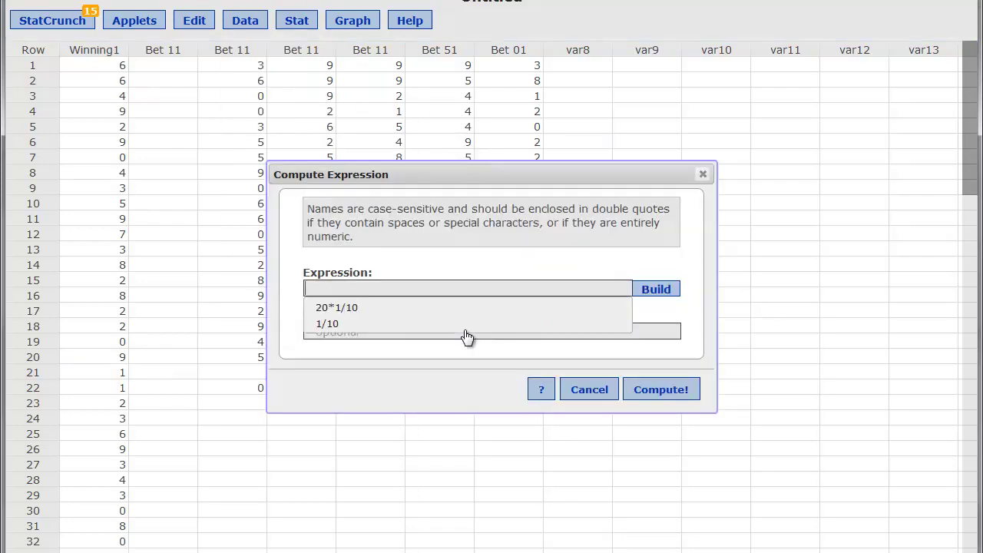
{"action": "type", "text": "(0"}
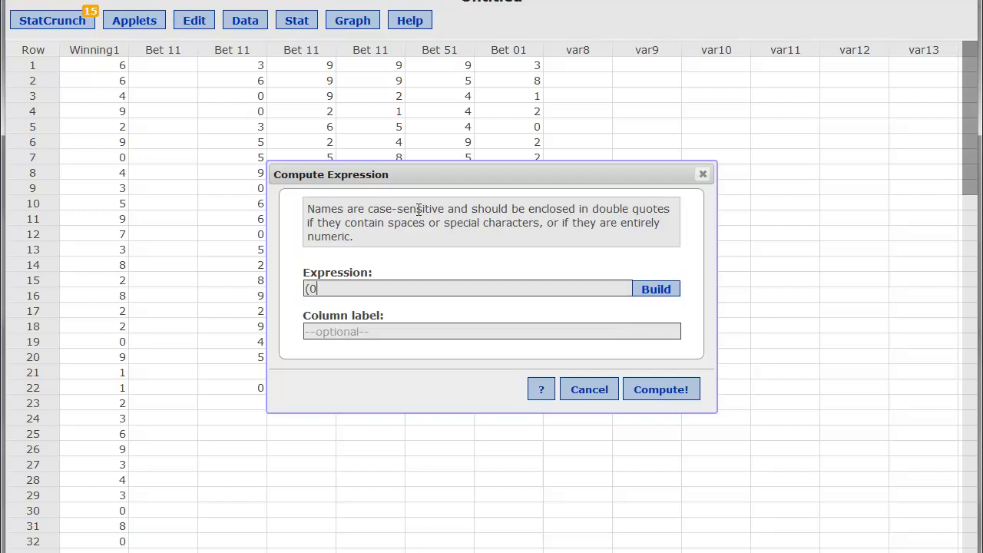
{"action": "type", "text": "+0+3+3+2)/5"}
{"action": "left_click", "coordinate": [657, 390]}
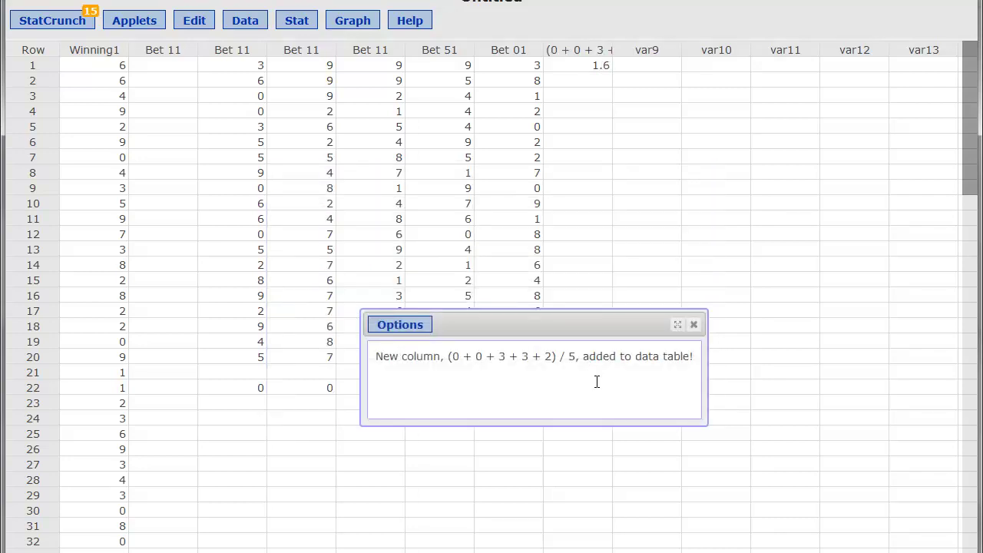
{"action": "left_click", "coordinate": [592, 72]}
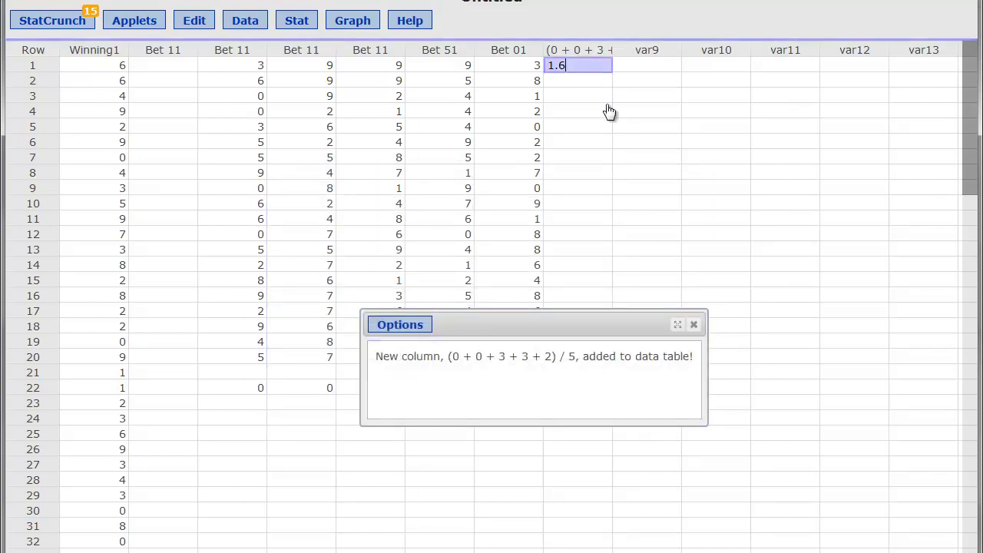
{"action": "left_click", "coordinate": [694, 325]}
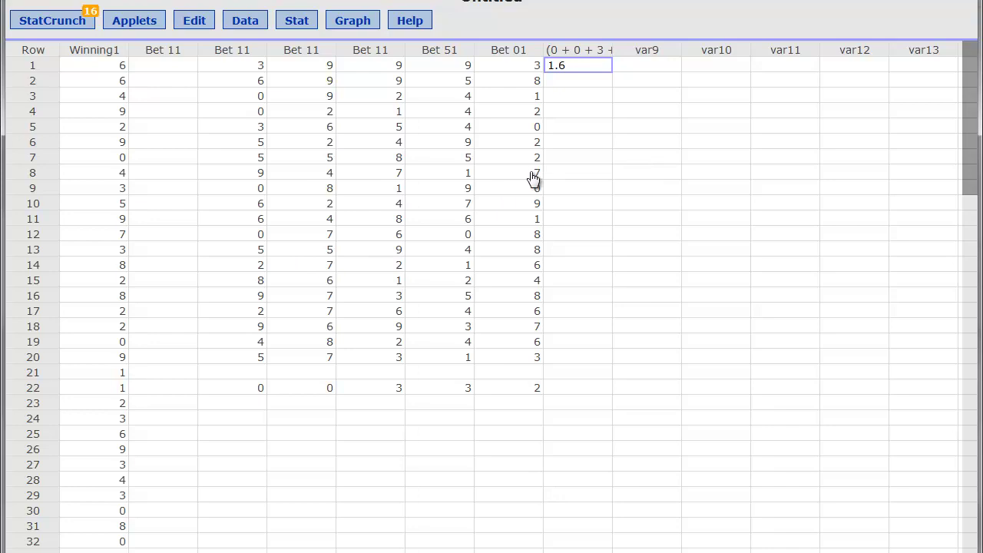
- Enter the expected number of wins, 2, in row 1 of var9 beside the computed average
{"action": "left_click", "coordinate": [665, 68]}
{"action": "type", "text": "2"}
{"action": "key", "text": "Return"}
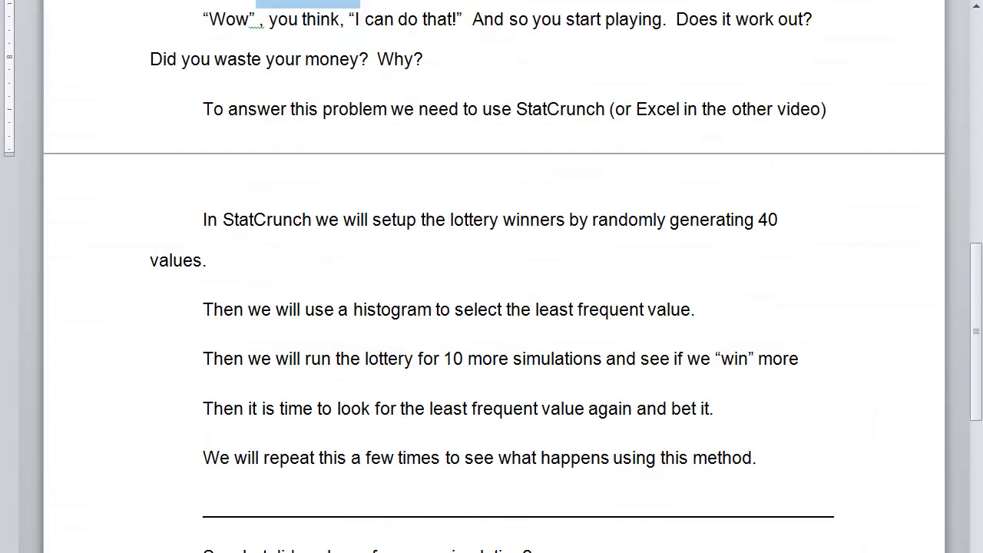
- Switch to the Word document and highlight the lines on what the simulation taught about random choices and the long run
{"action": "scroll", "coordinate": [240, 454], "scroll_direction": "down", "scroll_amount": 10}
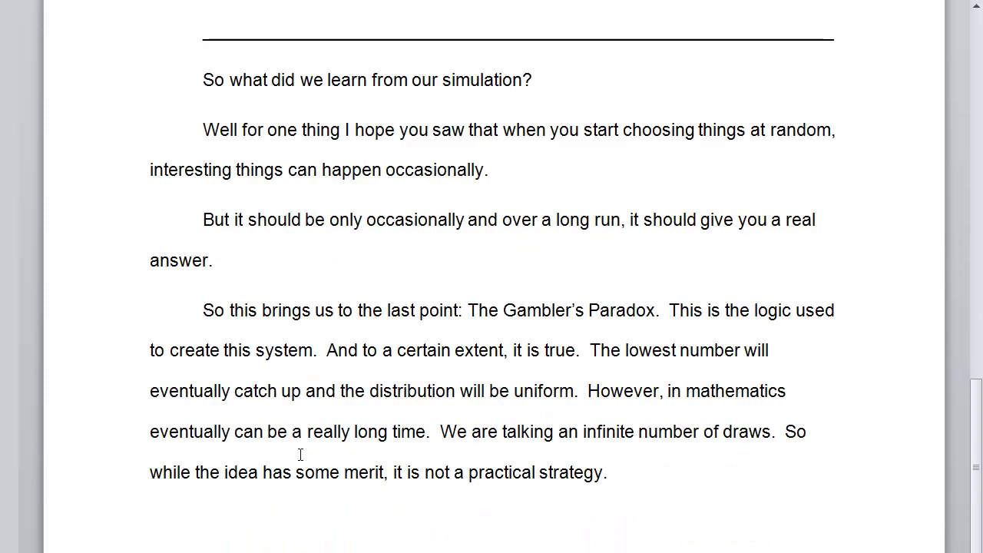
{"action": "left_click_drag", "start_coordinate": [199, 86], "coordinate": [545, 77]}
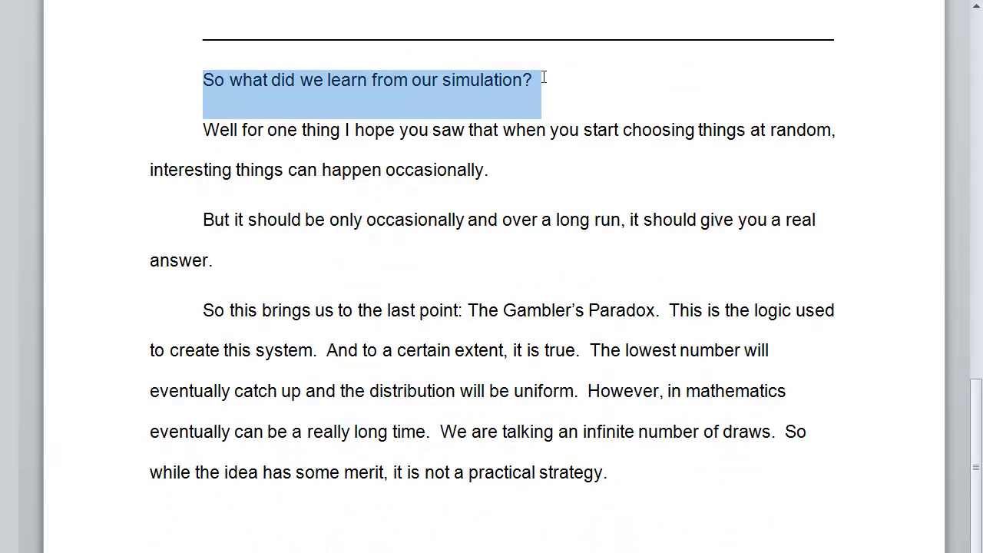
{"action": "left_click", "coordinate": [322, 168]}
{"action": "left_click_drag", "start_coordinate": [204, 130], "coordinate": [836, 134]}
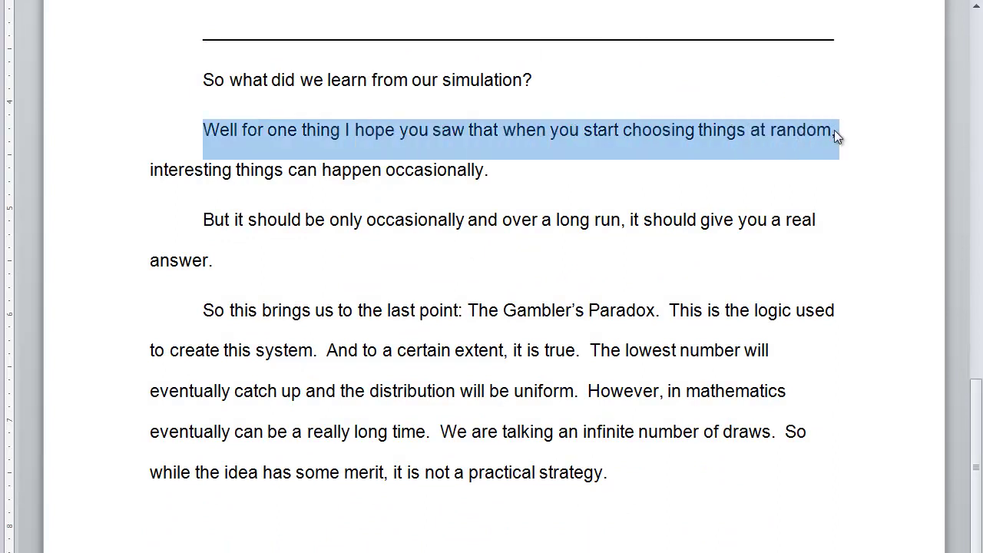
{"action": "left_click_drag", "start_coordinate": [149, 170], "coordinate": [503, 160]}
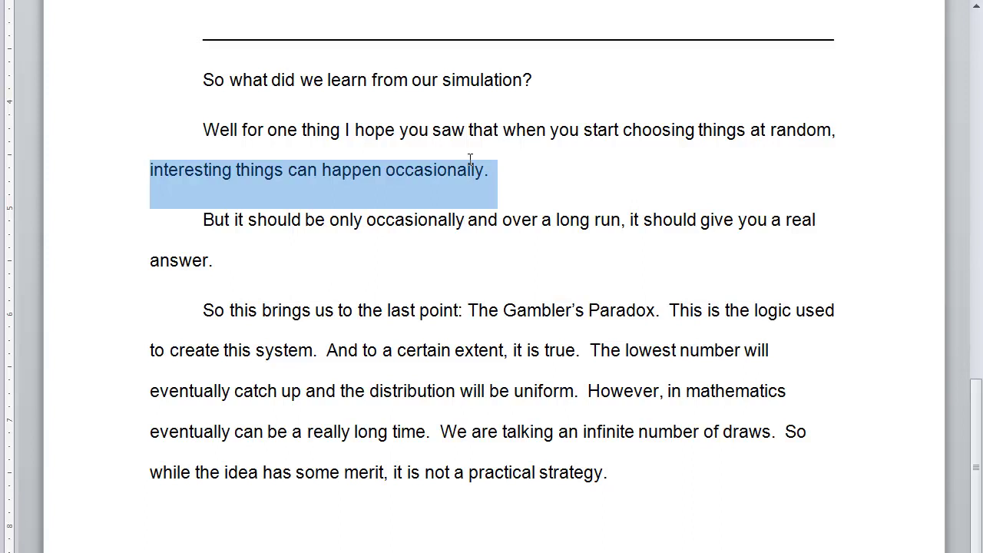
{"action": "left_click", "coordinate": [482, 171]}
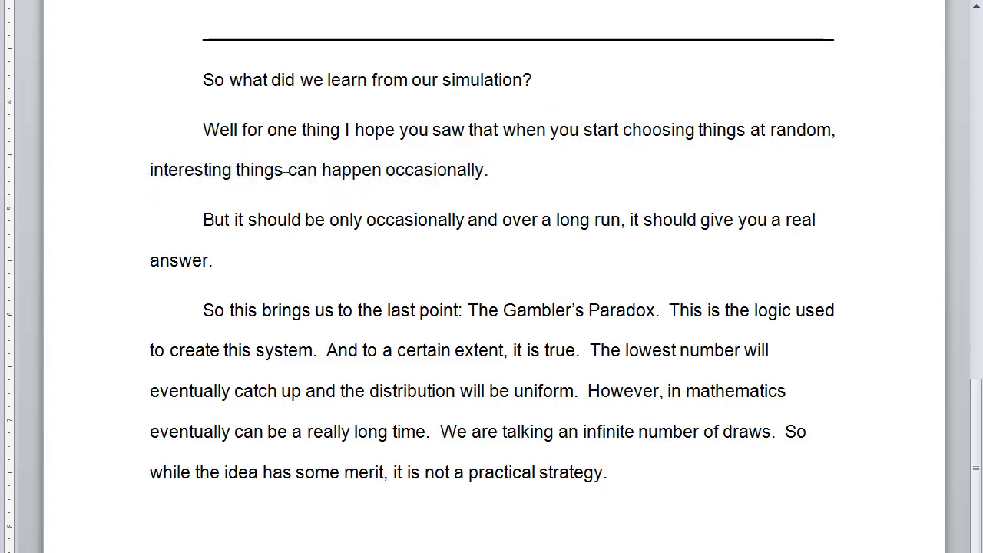
{"action": "left_click_drag", "start_coordinate": [280, 171], "coordinate": [442, 173]}
{"action": "left_click", "coordinate": [392, 223]}
{"action": "left_click_drag", "start_coordinate": [202, 221], "coordinate": [808, 223]}
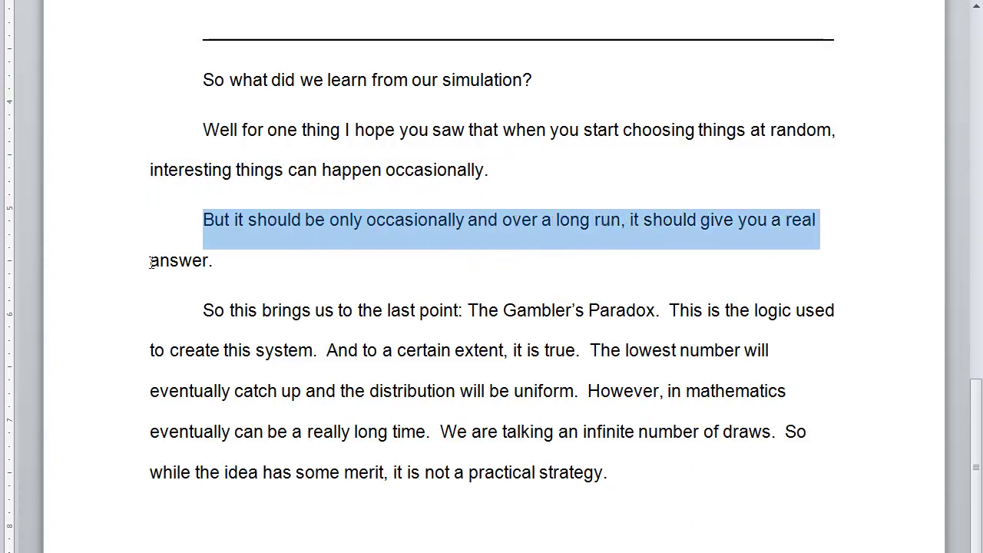
{"action": "left_click_drag", "start_coordinate": [151, 260], "coordinate": [214, 262]}
{"action": "left_click", "coordinate": [242, 262]}
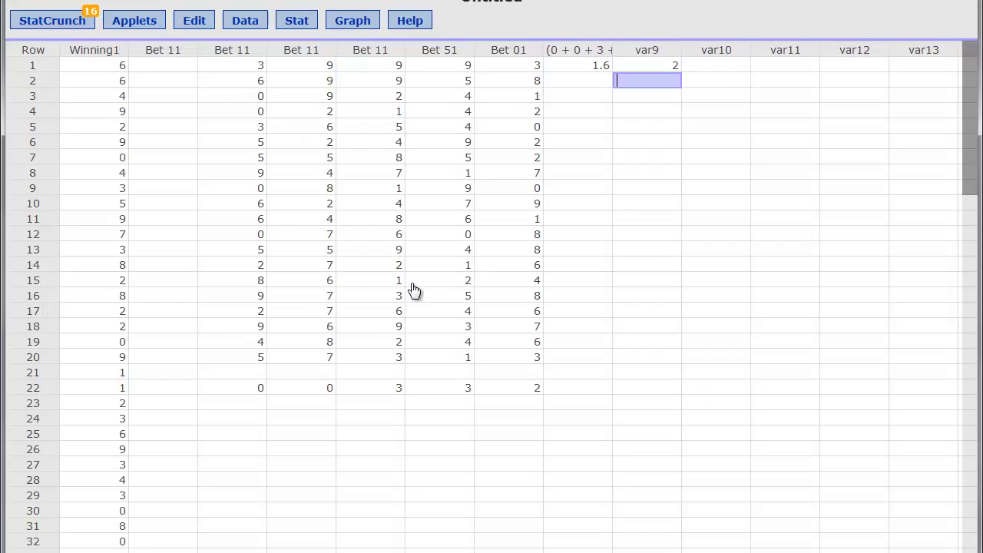
- Return to StatCrunch and compare the computed average number of wins with the expected number in row 1
{"action": "left_click", "coordinate": [589, 65]}
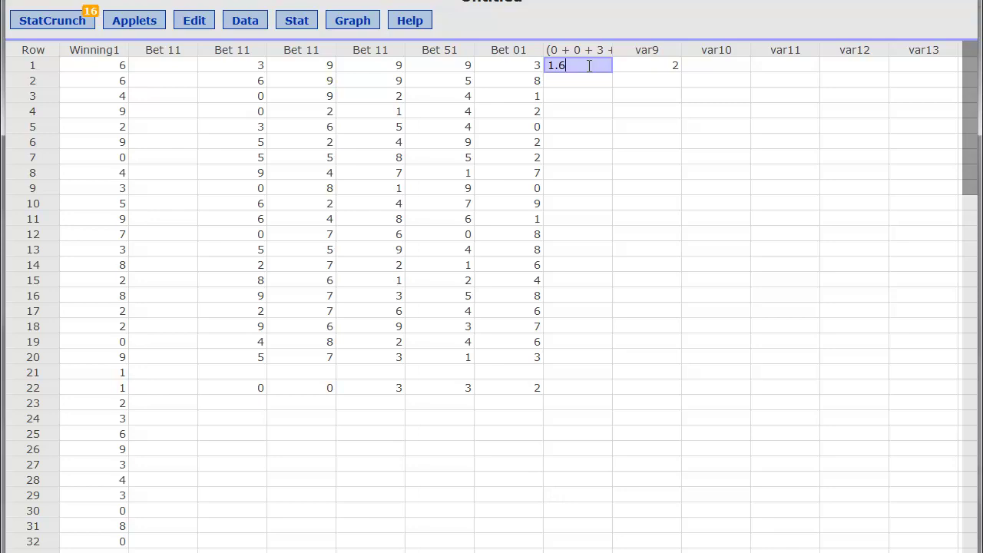
{"action": "left_click", "coordinate": [653, 68]}
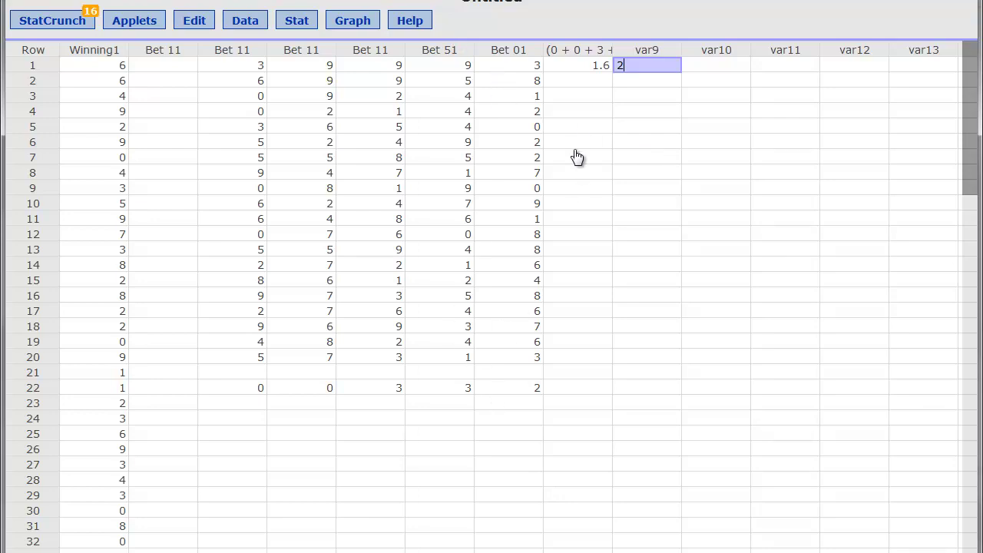
{"action": "left_click", "coordinate": [581, 66]}
{"action": "left_click", "coordinate": [648, 65]}
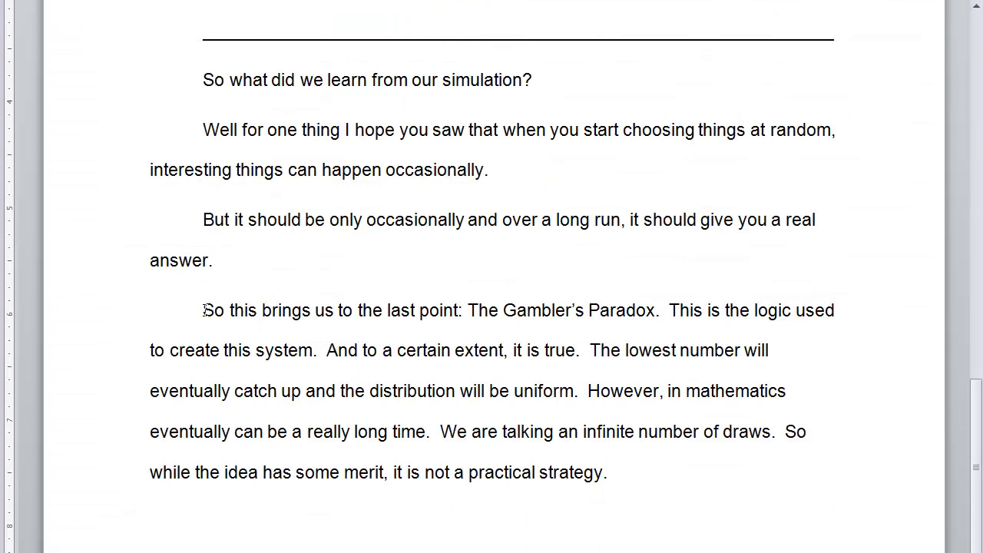
- Switch back to the Word document and highlight the opening line of the Gambler's Paradox paragraph
{"action": "left_click_drag", "start_coordinate": [203, 310], "coordinate": [845, 311]}
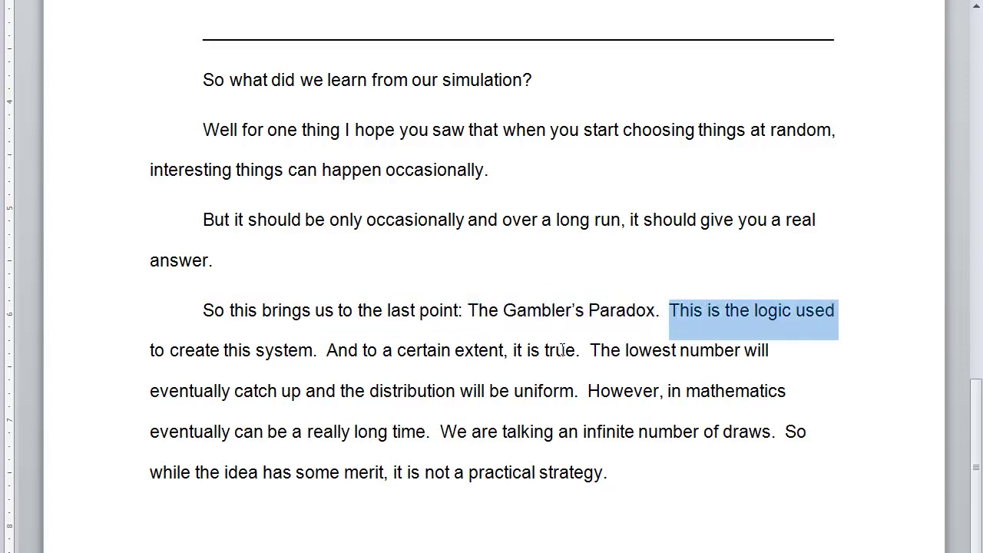